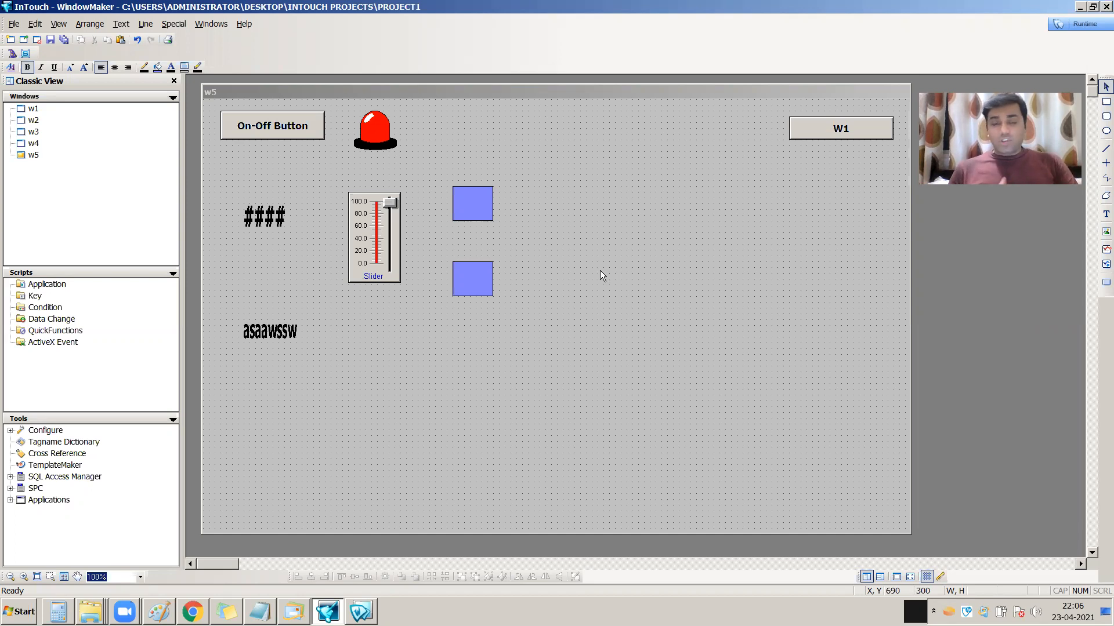
# Review the animation links of the lower blue rectangle and close them
pyautogui.doubleClick(483, 281)
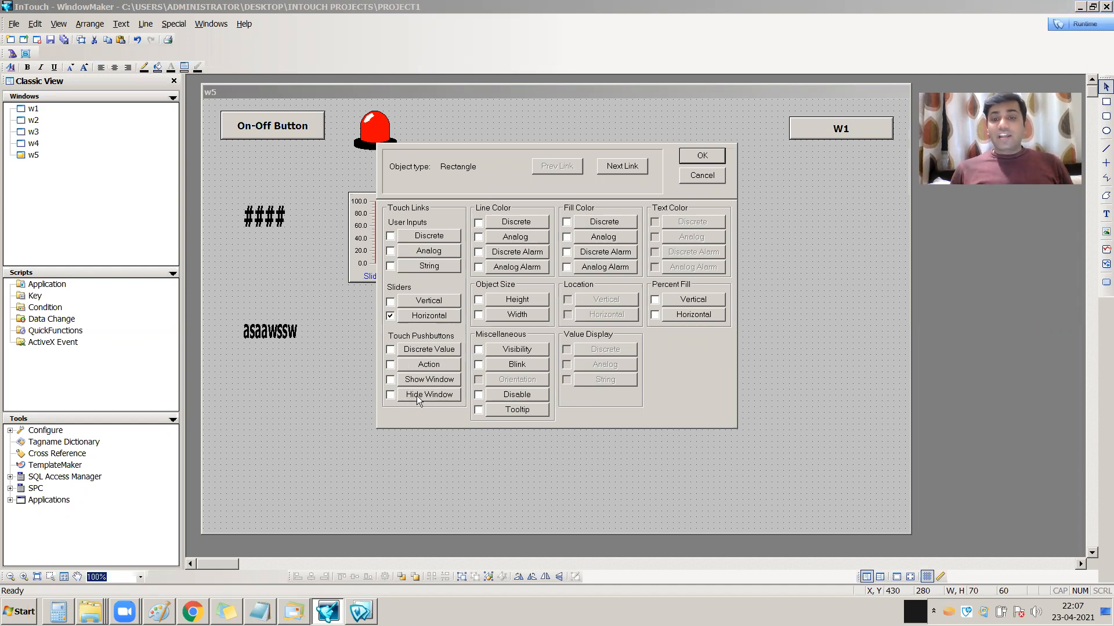
pyautogui.click(712, 154)
pyautogui.click(685, 284)
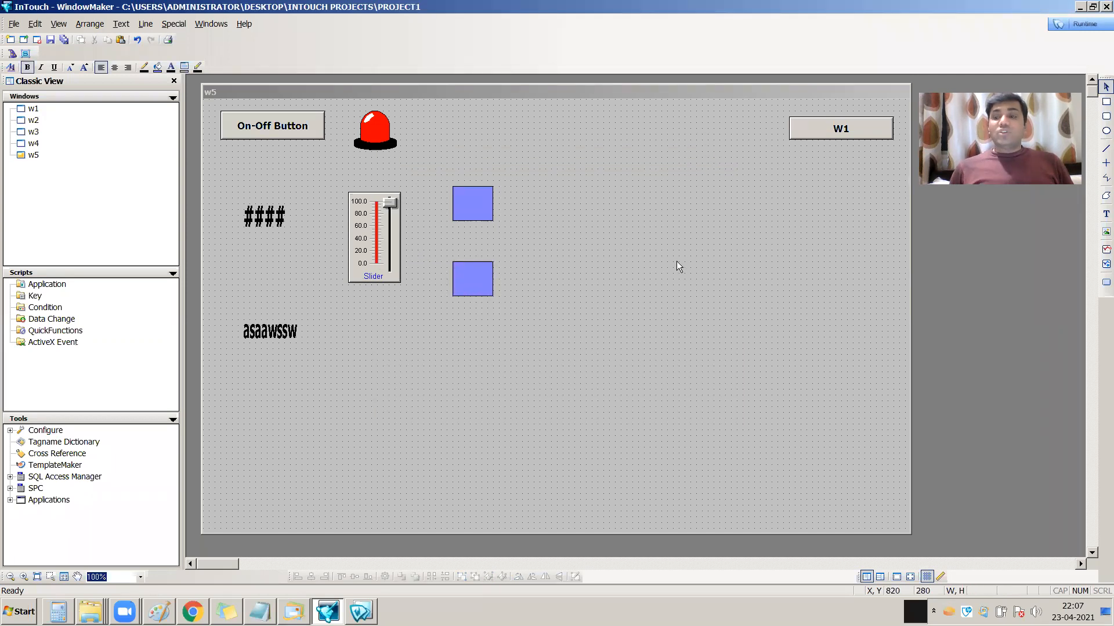
# Draw a button about 150 by 60 below and to the right of the asaawssw text in window w5
pyautogui.click(1106, 282)
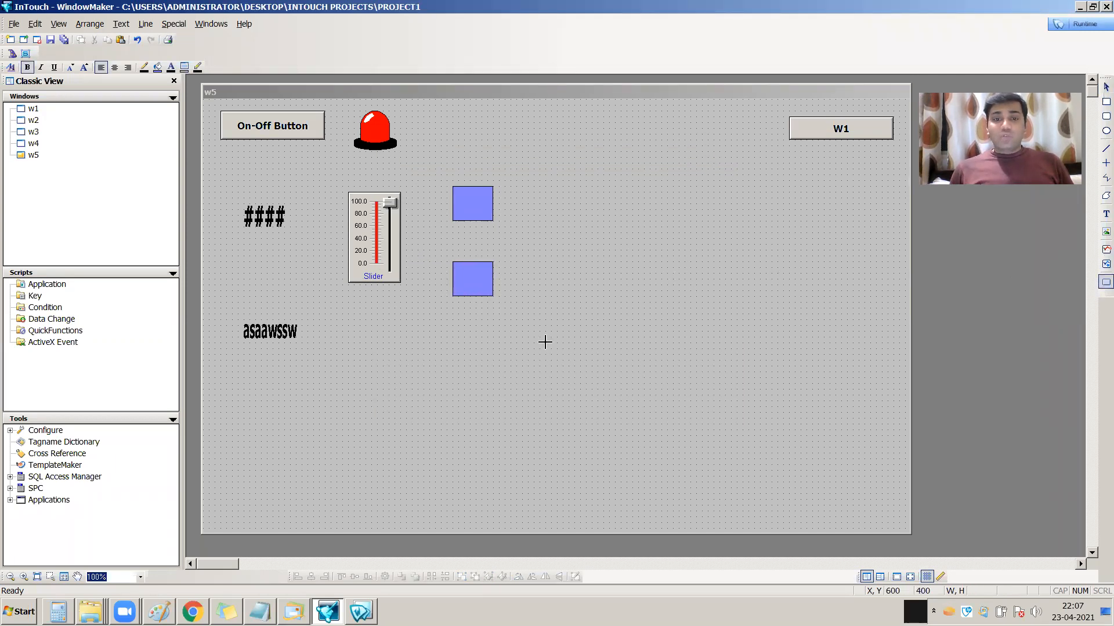
pyautogui.moveTo(337, 424); pyautogui.dragTo(424, 458)
pyautogui.click(496, 429)
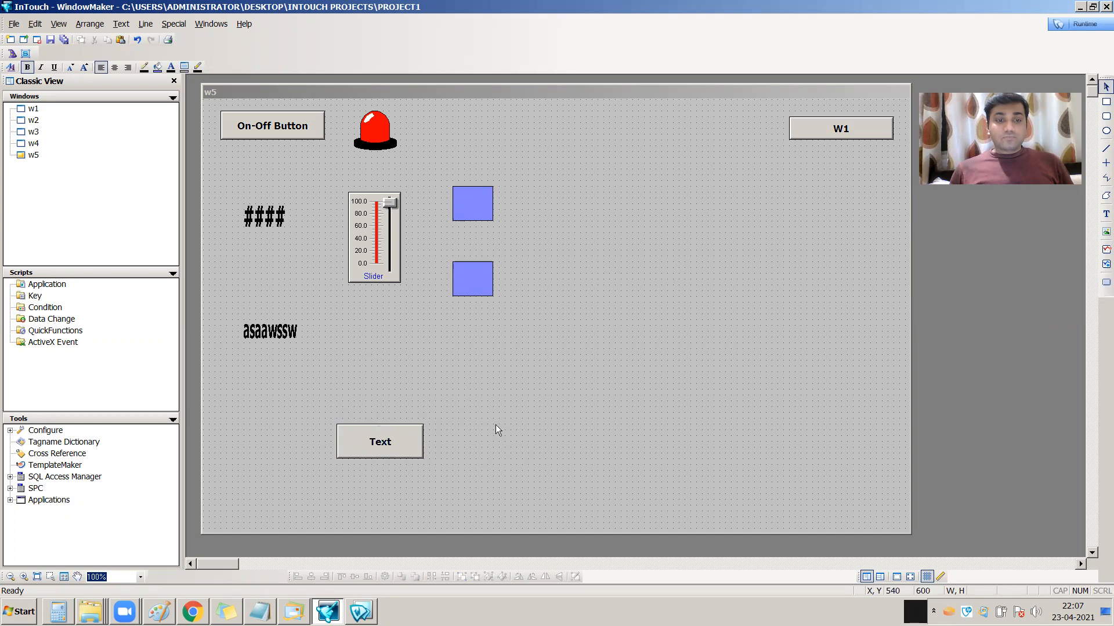
# Place a Light Panel from the Lights wizards beside the new button and enlarge it to about 139 by 80
pyautogui.click(12, 54)
pyautogui.click(355, 229)
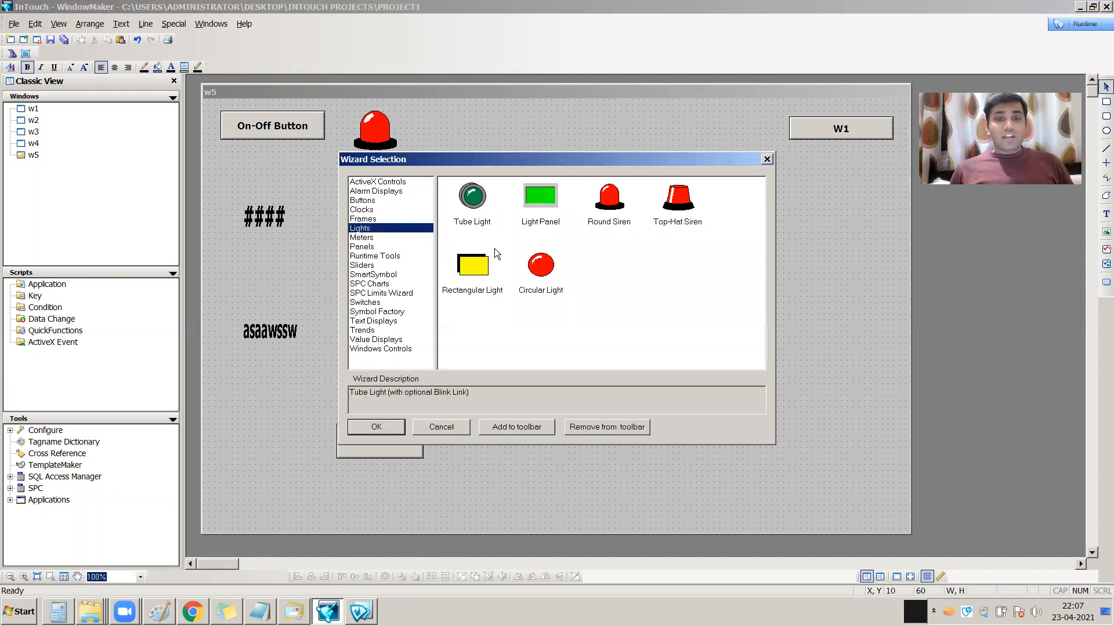
pyautogui.click(545, 201)
pyautogui.click(387, 431)
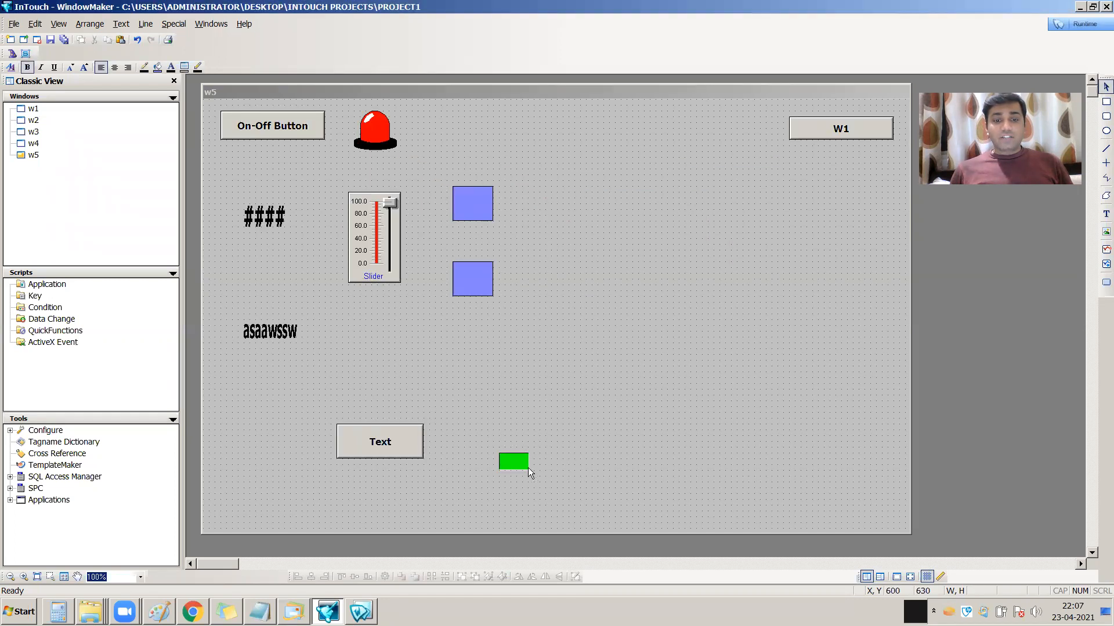
pyautogui.click(516, 463)
pyautogui.moveTo(497, 452); pyautogui.dragTo(449, 425)
# Replace the new button's text with "Heater - on - off"
pyautogui.click(396, 450)
pyautogui.rightClick(398, 446)
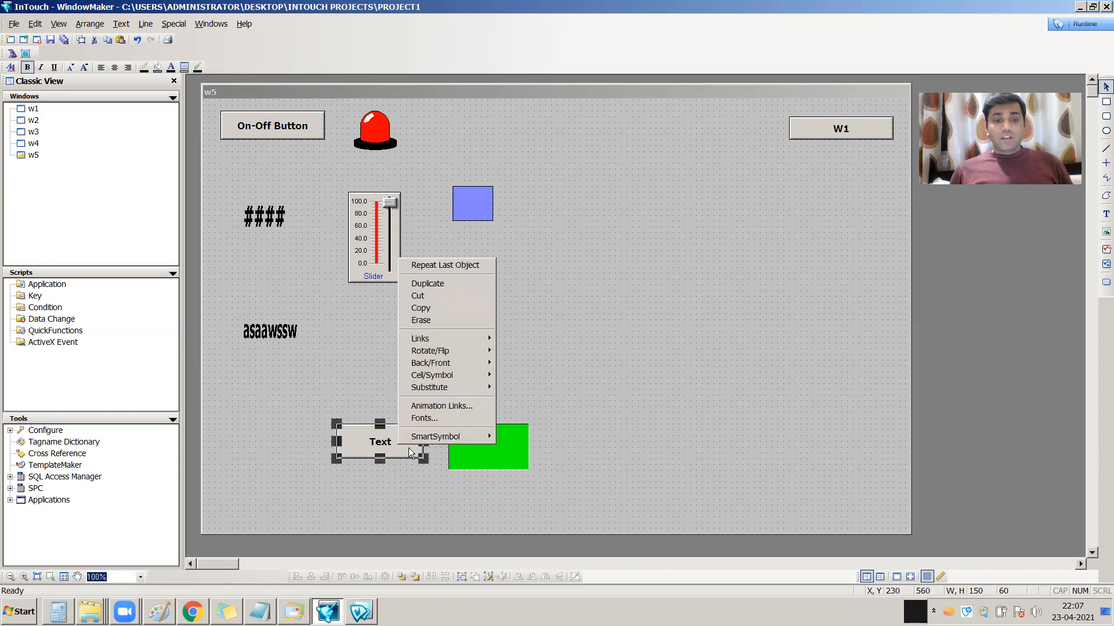
pyautogui.moveTo(481, 389)
pyautogui.click(526, 403)
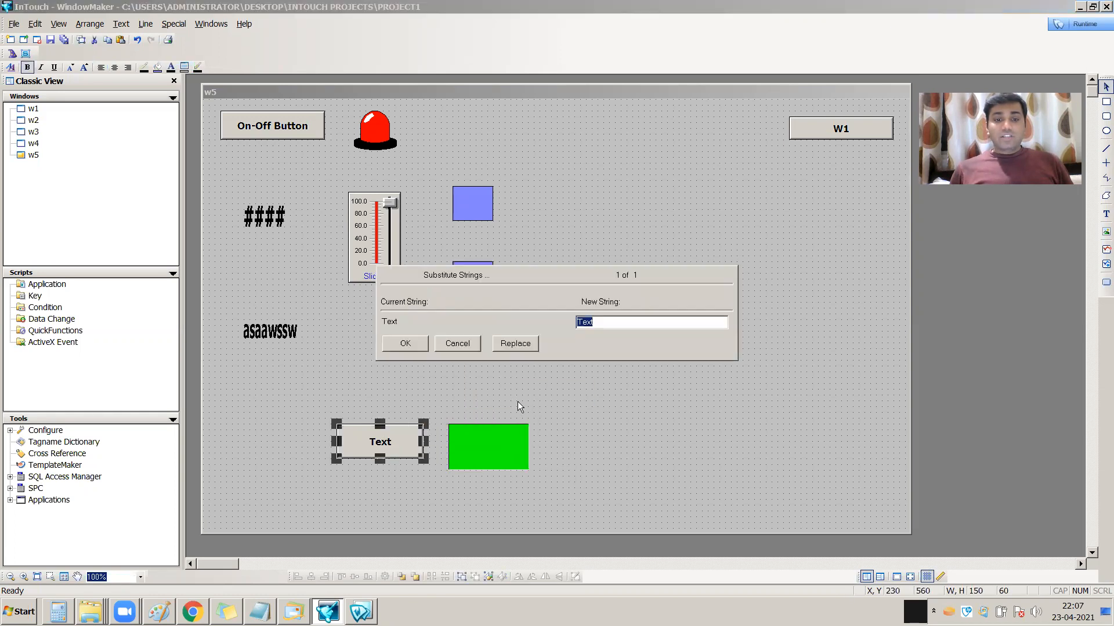
pyautogui.write('on')
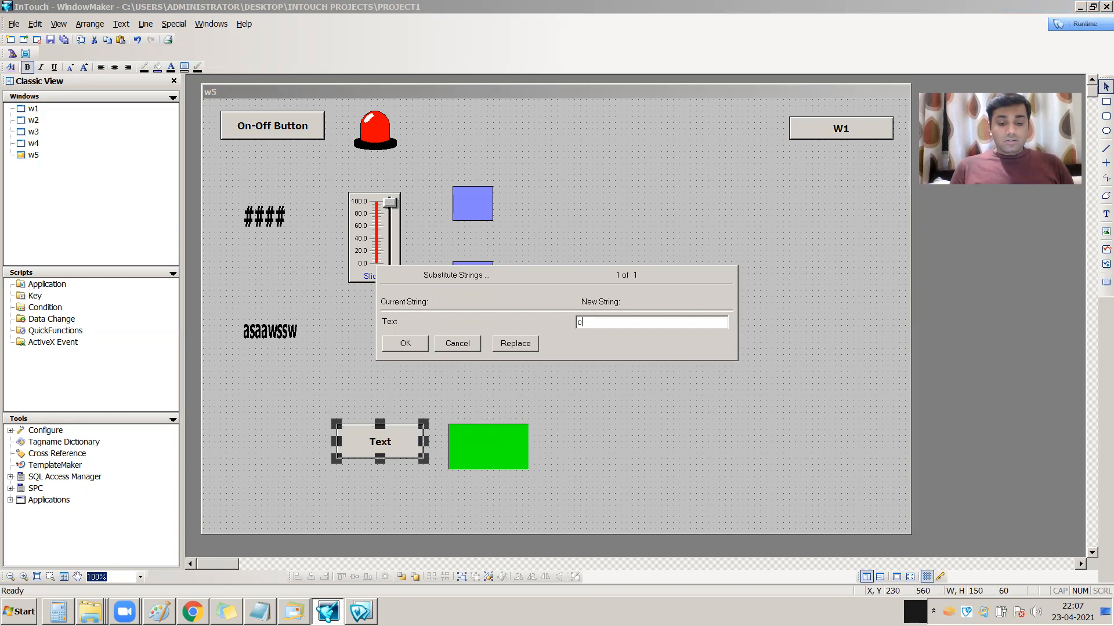
pyautogui.press('BackSpace')
pyautogui.press('BackSpace')
pyautogui.press('BackSpace')
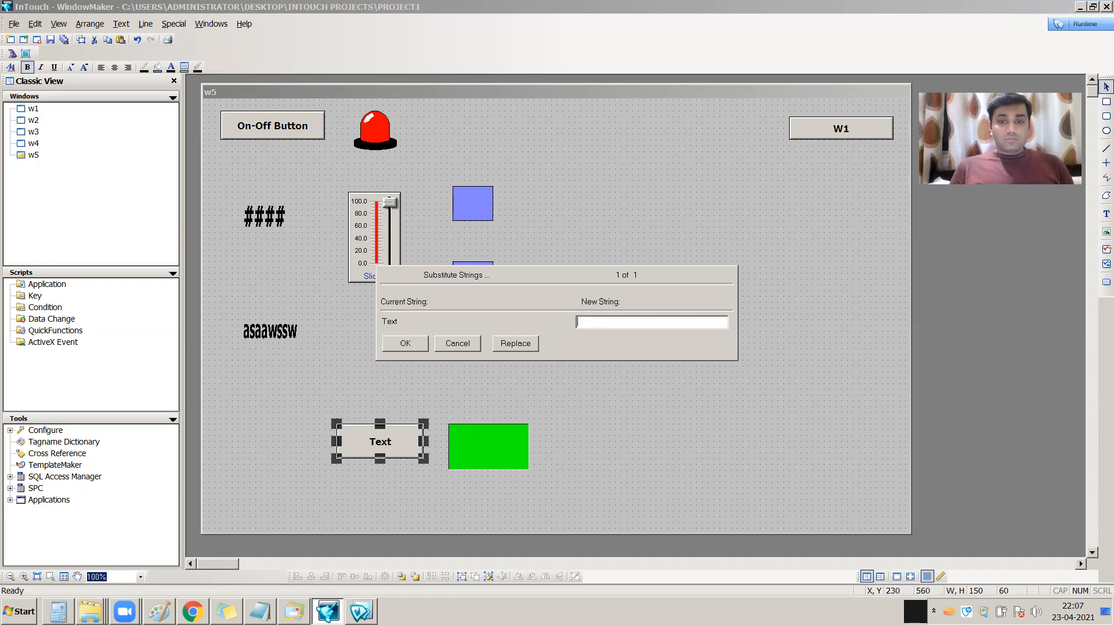
pyautogui.write('heatr')
pyautogui.press('BackSpace')
pyautogui.press('BackSpace')
pyautogui.press('BackSpace')
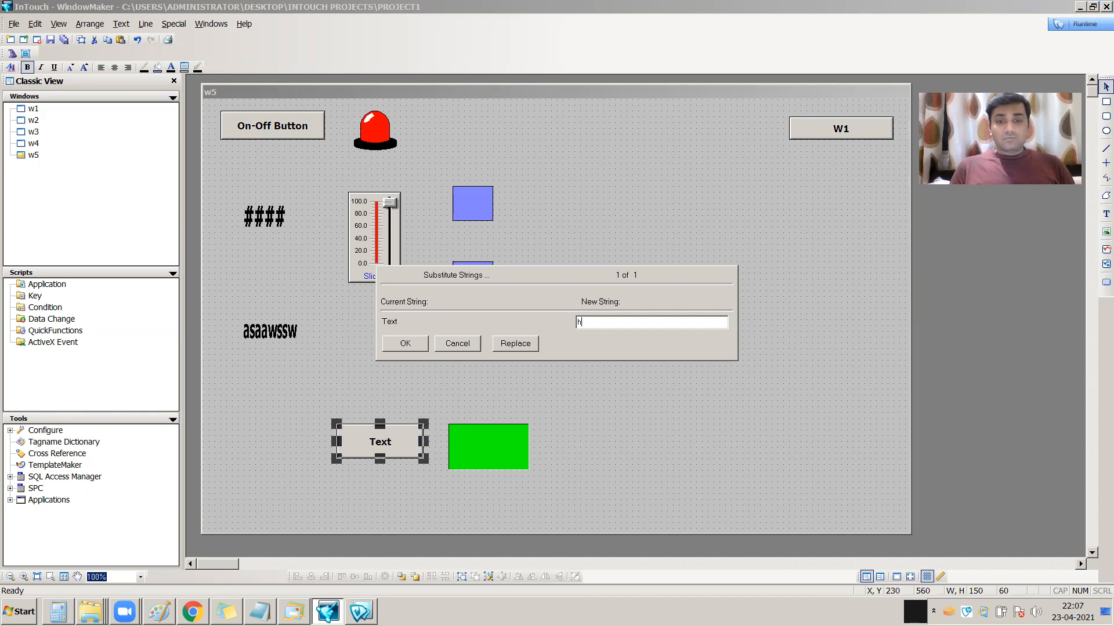
pyautogui.write('Heater - on - off')
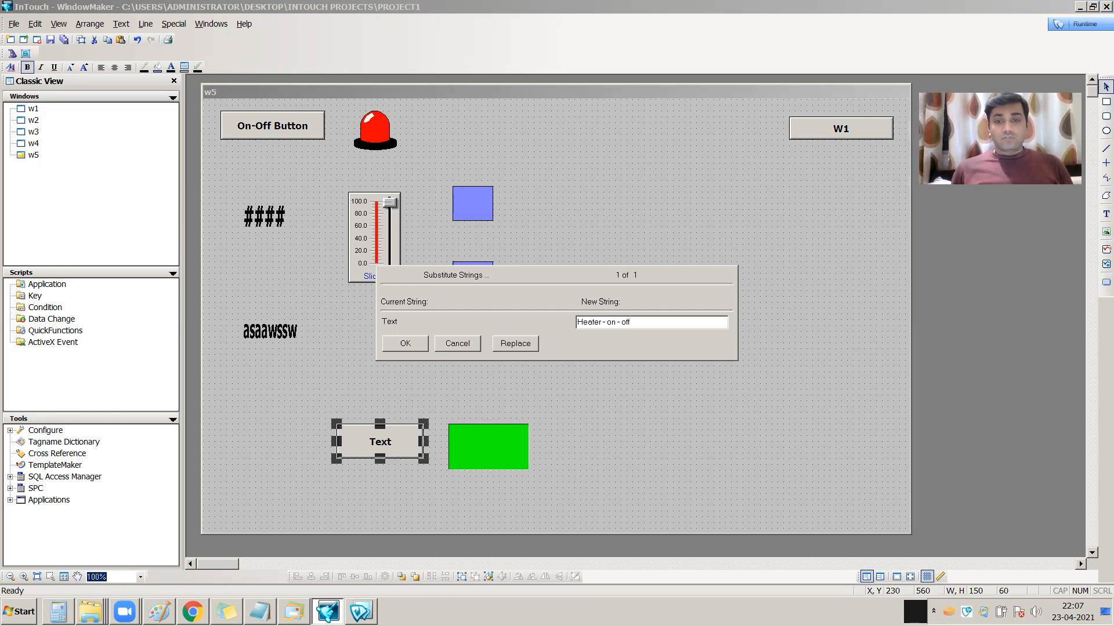
pyautogui.click(407, 344)
pyautogui.click(616, 395)
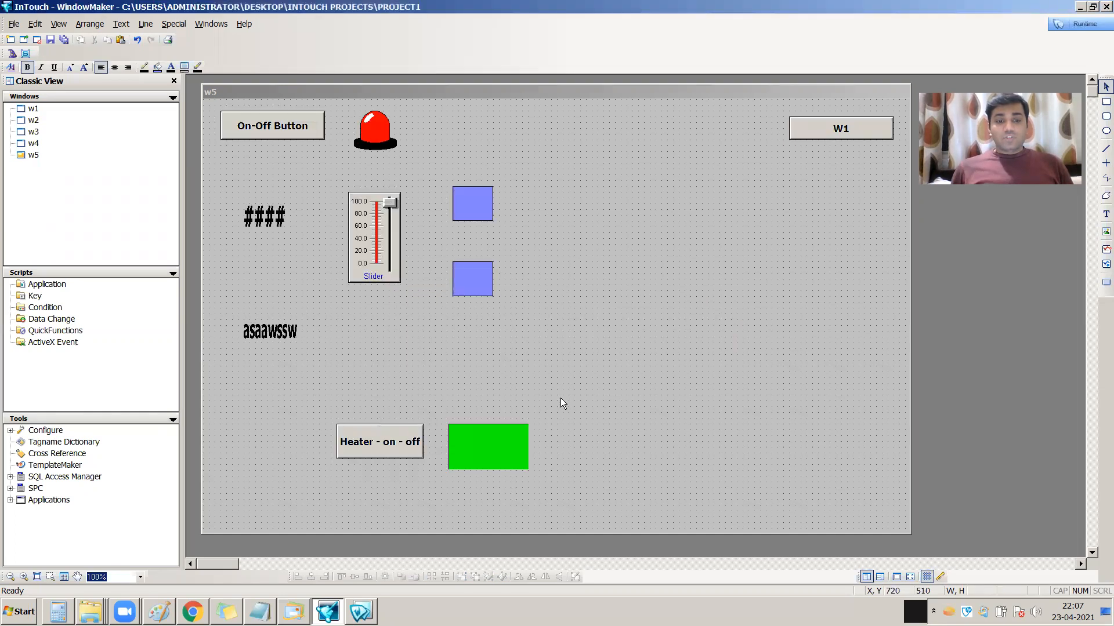
# Widen the Heater - on - off button to about 180 by extending its left edge
pyautogui.click(359, 446)
pyautogui.moveTo(336, 442); pyautogui.dragTo(320, 442)
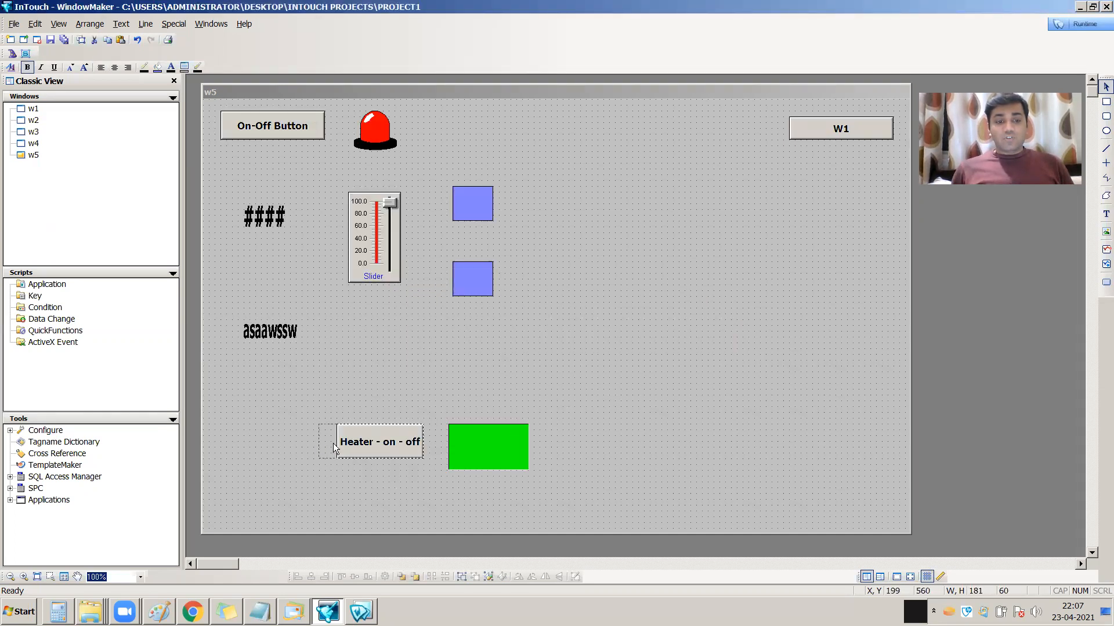
pyautogui.click(592, 423)
# Nudge the green light panel slightly upward so that it lines up with the heater button
pyautogui.click(494, 450)
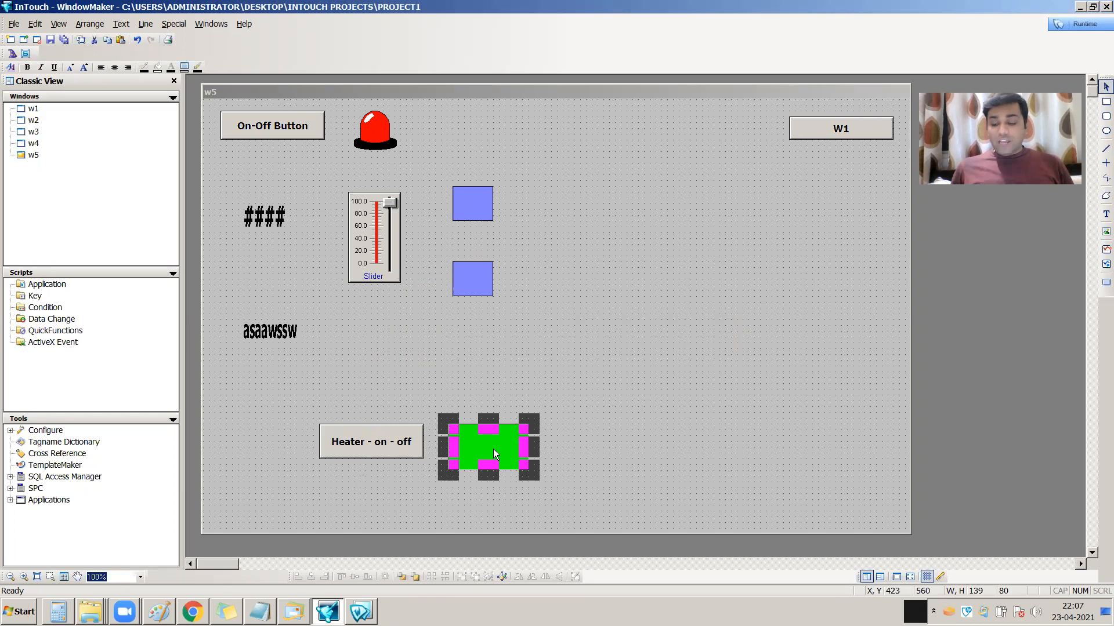
pyautogui.press('Up')
pyautogui.press('Up')
pyautogui.press('Down')
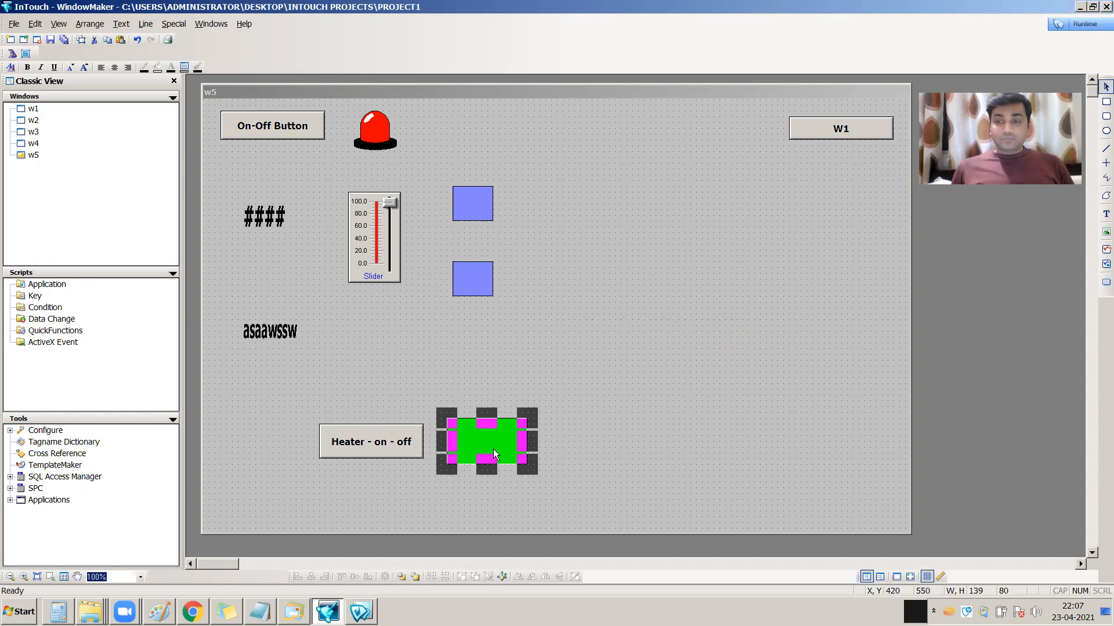
pyautogui.click(638, 441)
pyautogui.click(504, 461)
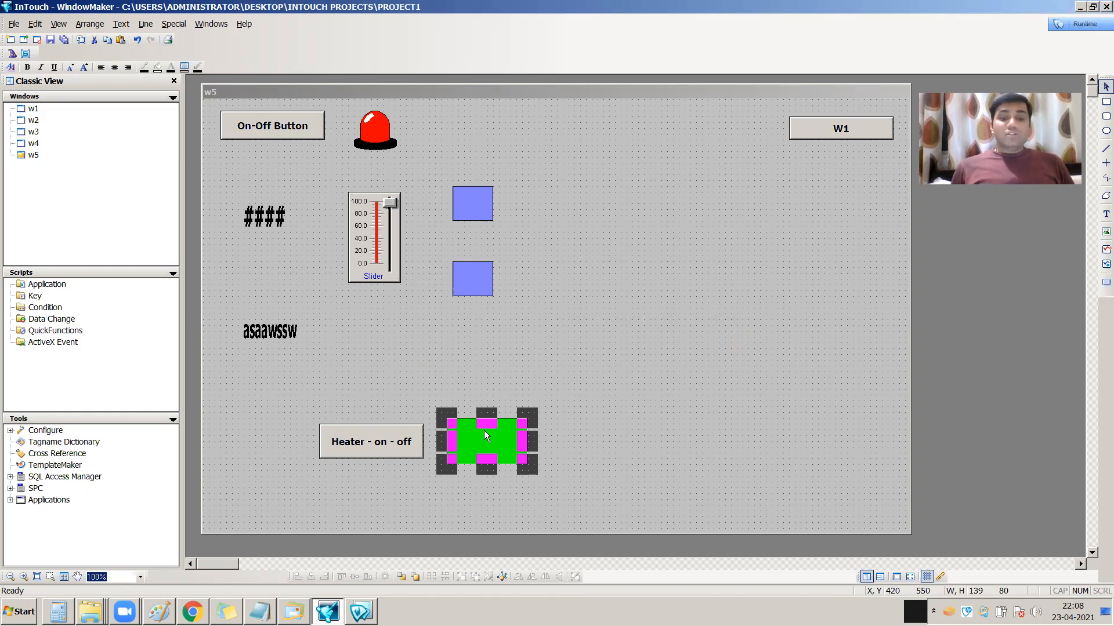
pyautogui.click(631, 447)
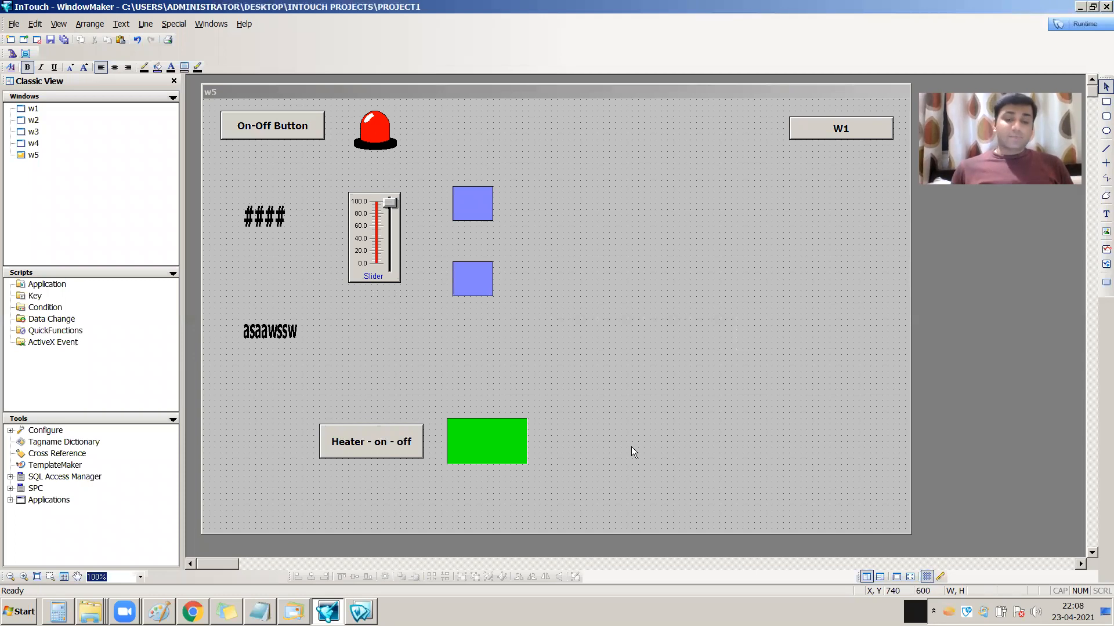
# Give the heater button a discrete value pushbutton link to the heater_on tag with the Set action
pyautogui.doubleClick(393, 443)
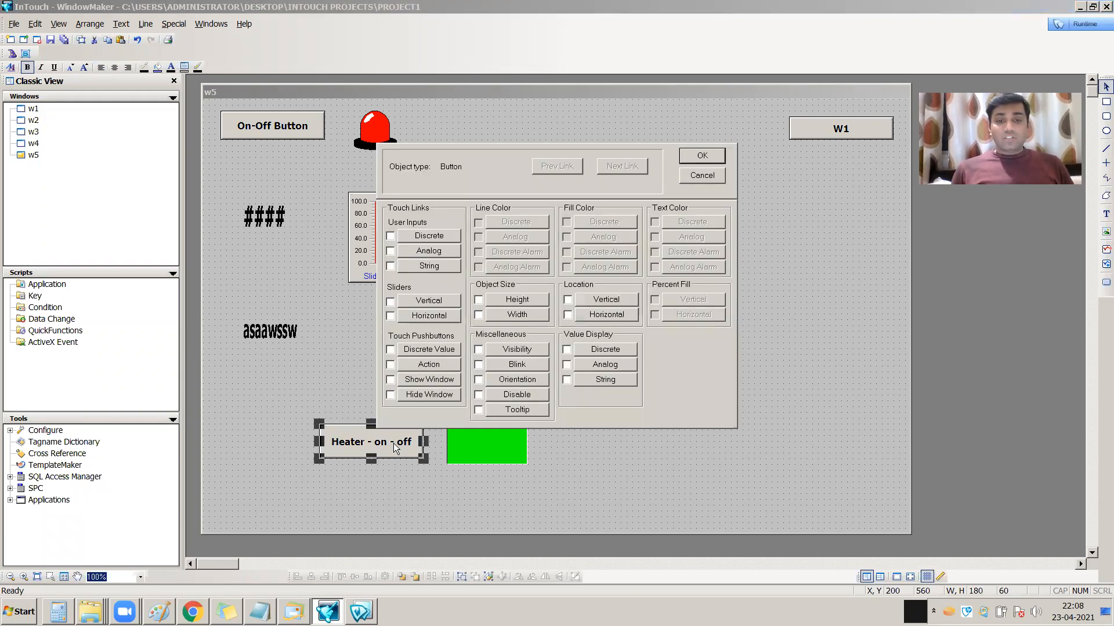
pyautogui.click(428, 349)
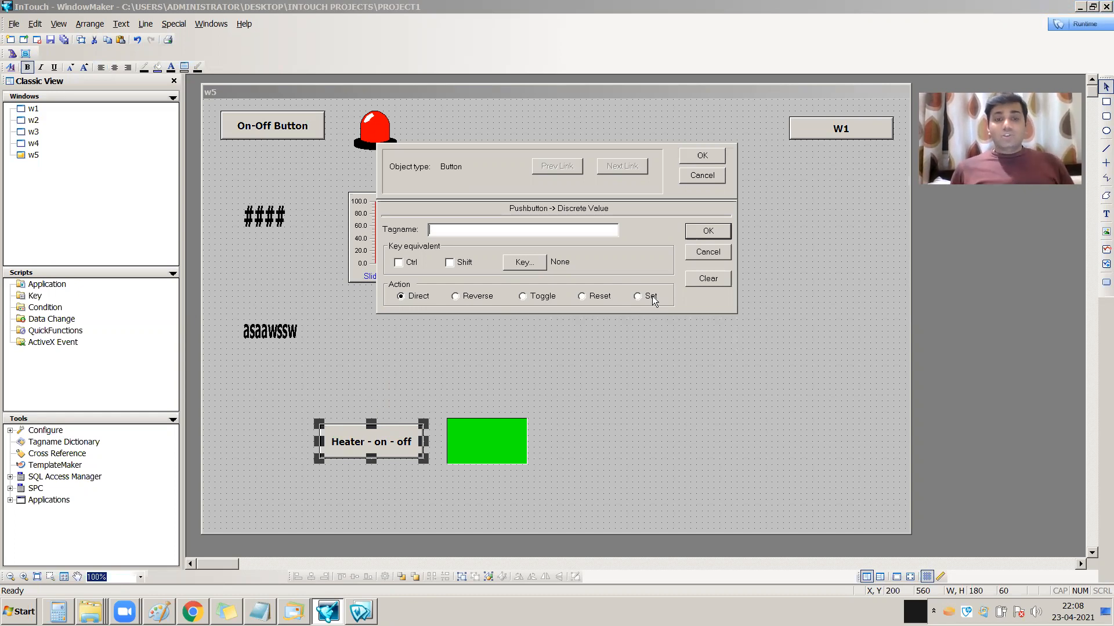
pyautogui.doubleClick(447, 229)
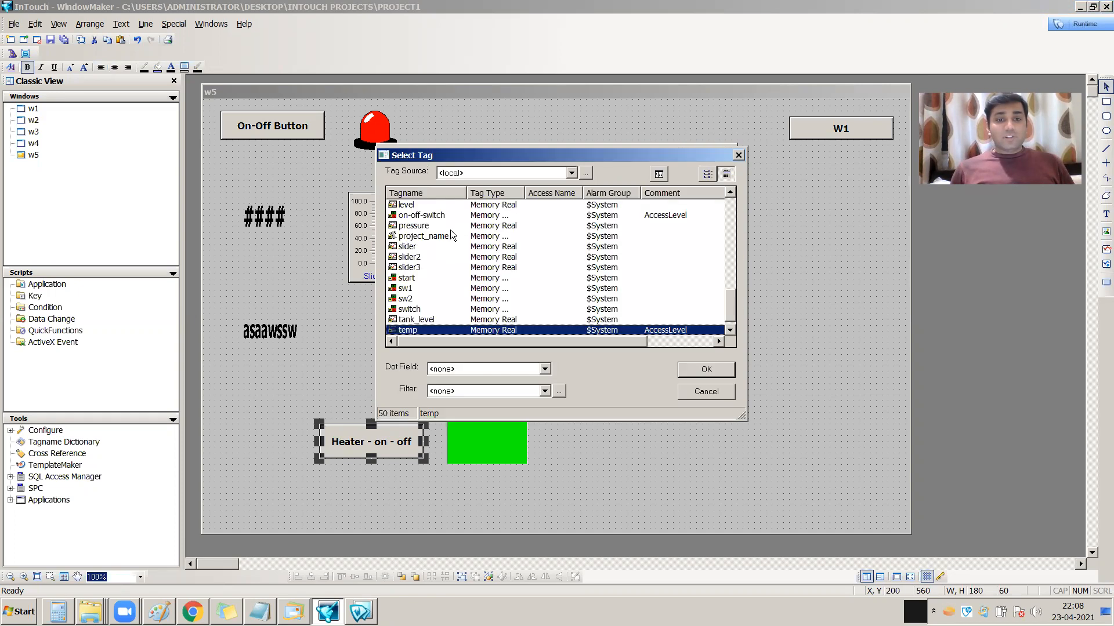
pyautogui.click(435, 264)
pyautogui.scroll(1, 430, 297)
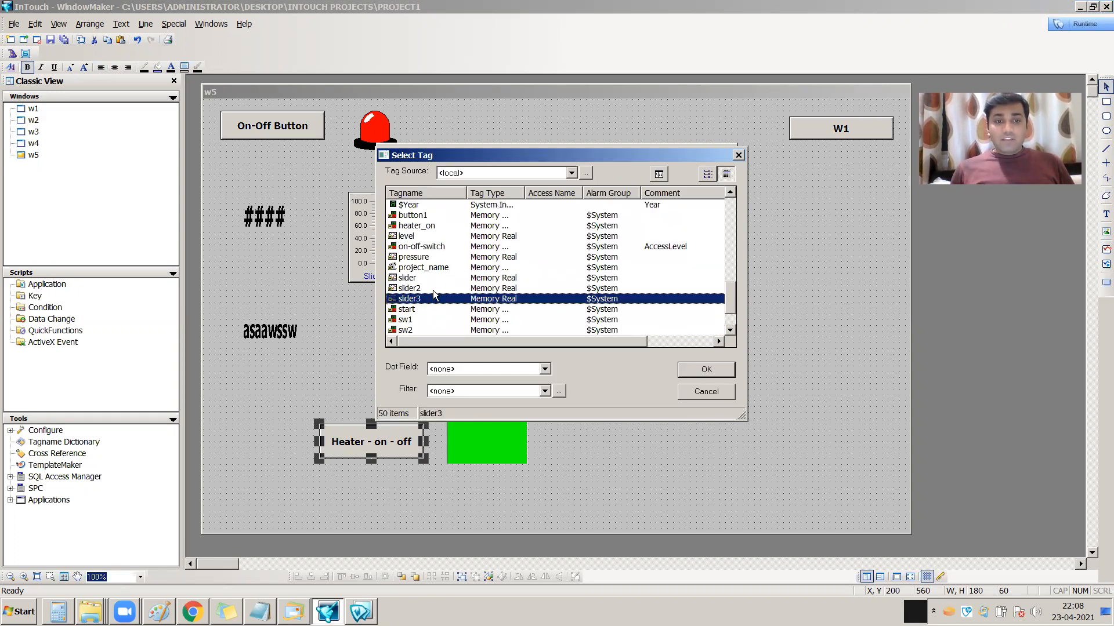
pyautogui.click(433, 226)
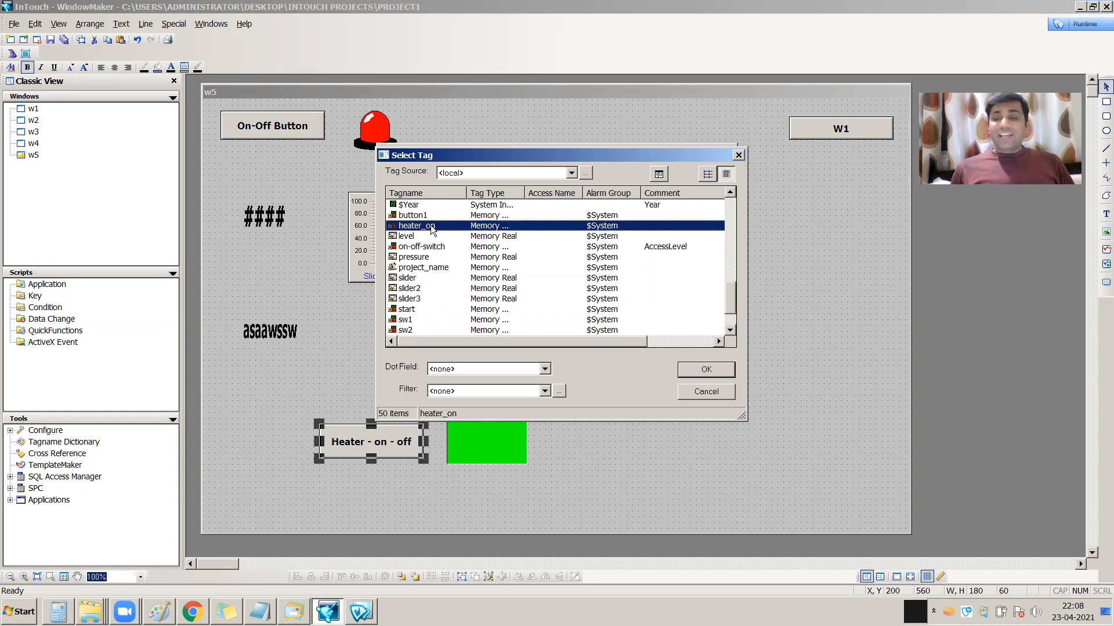
pyautogui.moveTo(525, 196); pyautogui.dragTo(580, 196)
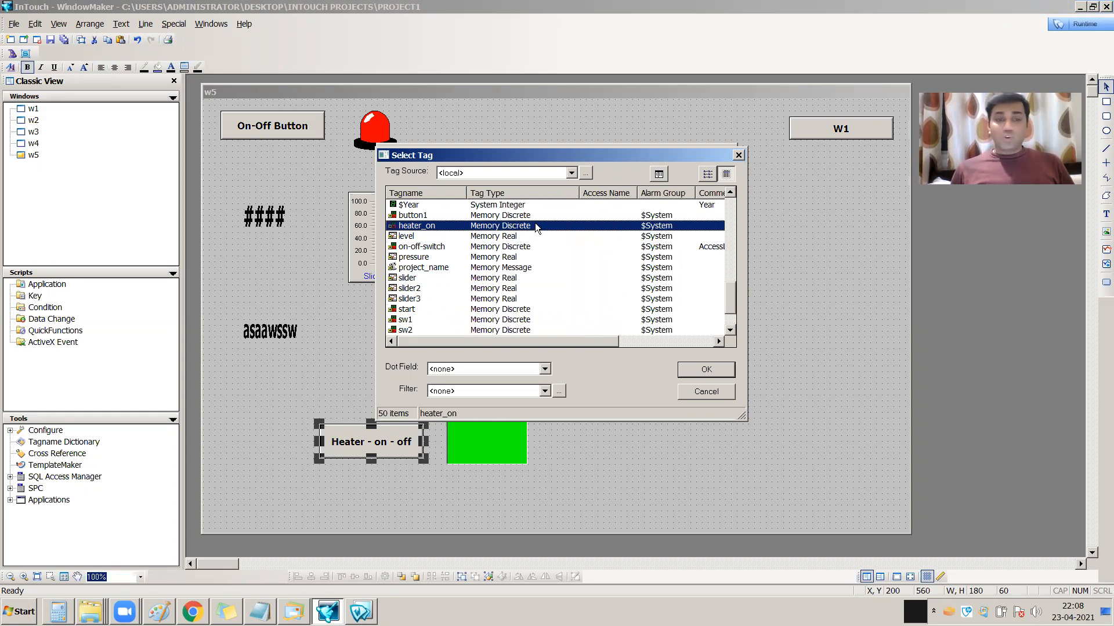
pyautogui.click(715, 371)
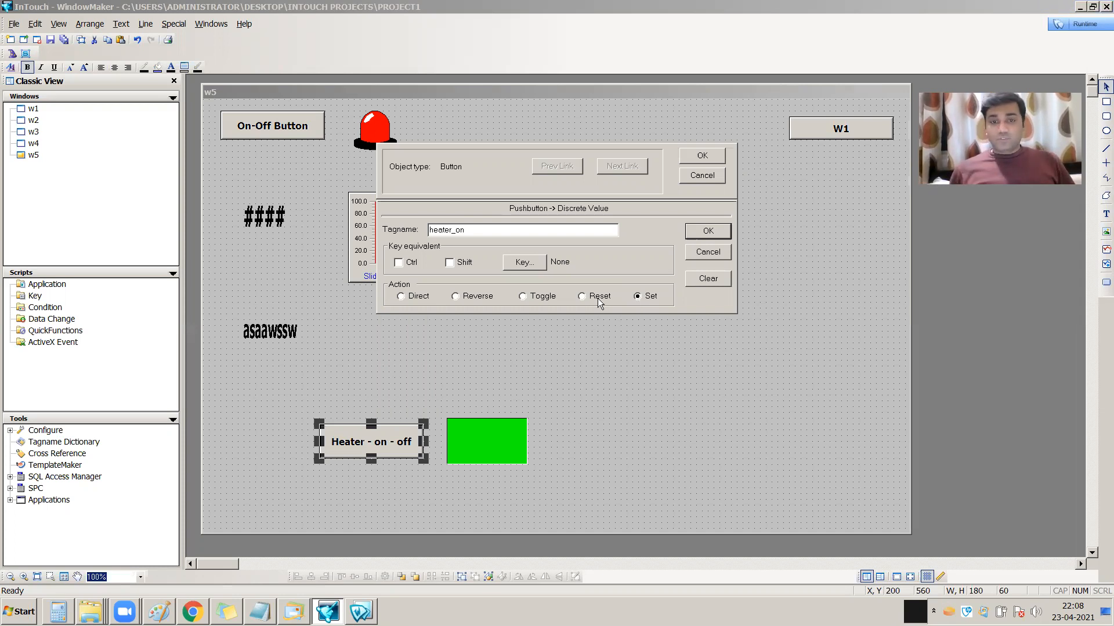
pyautogui.click(708, 231)
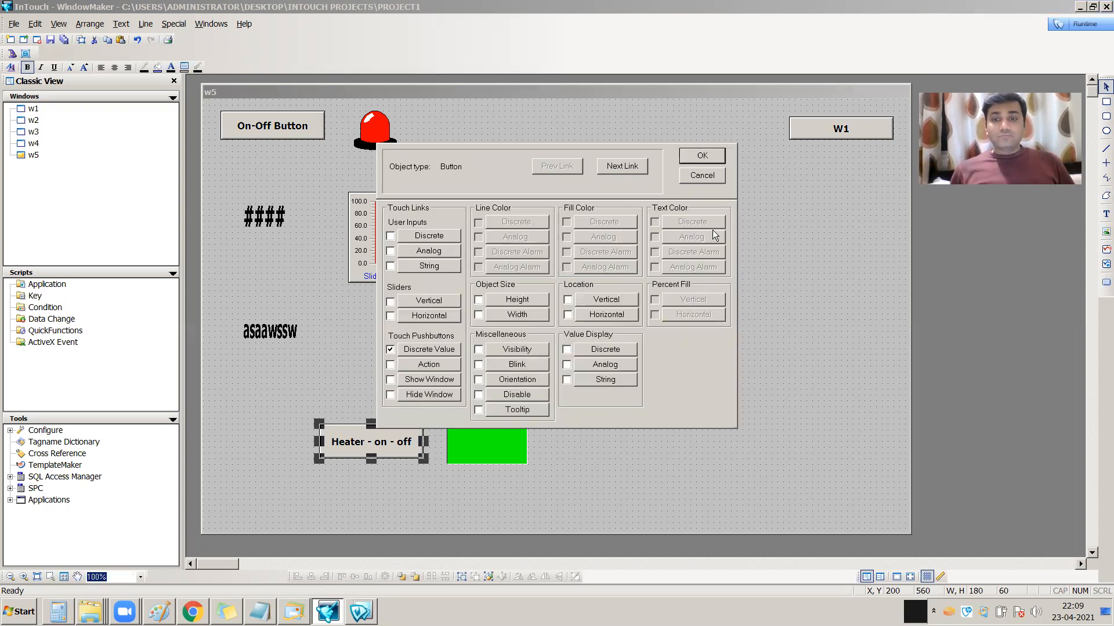
pyautogui.click(711, 158)
pyautogui.click(599, 406)
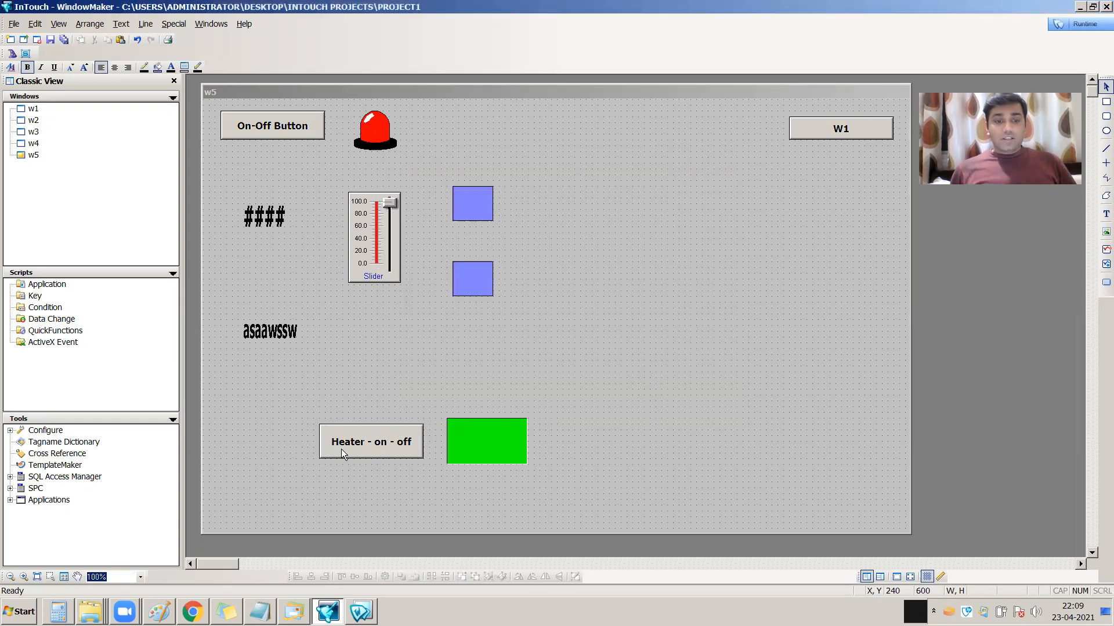
# Duplicate the heater button directly below the original and set the copy's discrete value pushbutton action to Reset
pyautogui.click(366, 440)
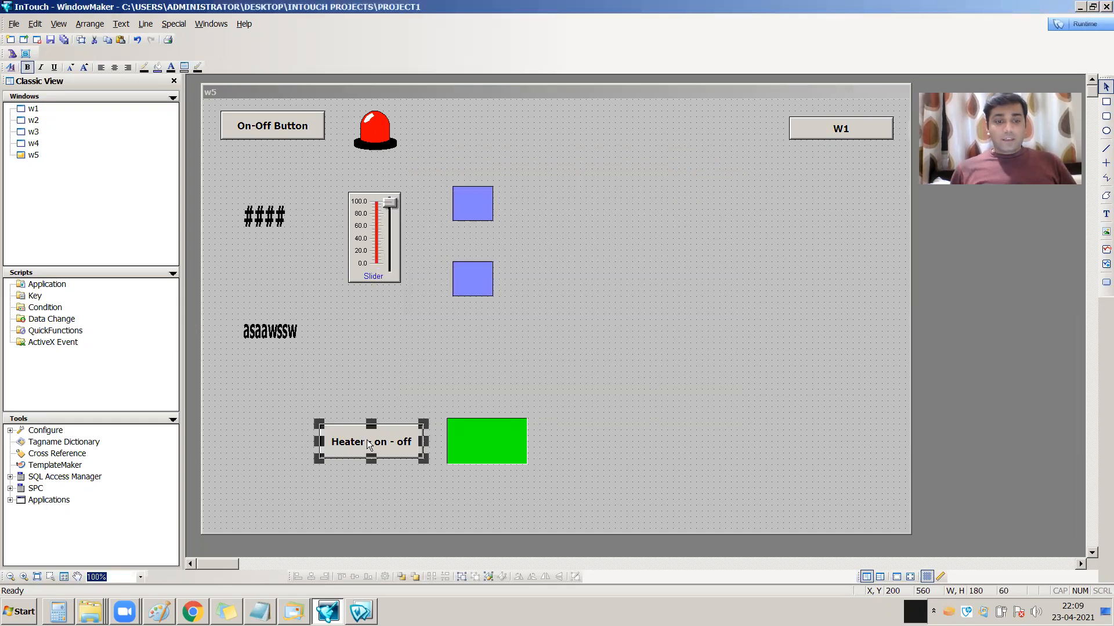
pyautogui.click(319, 482)
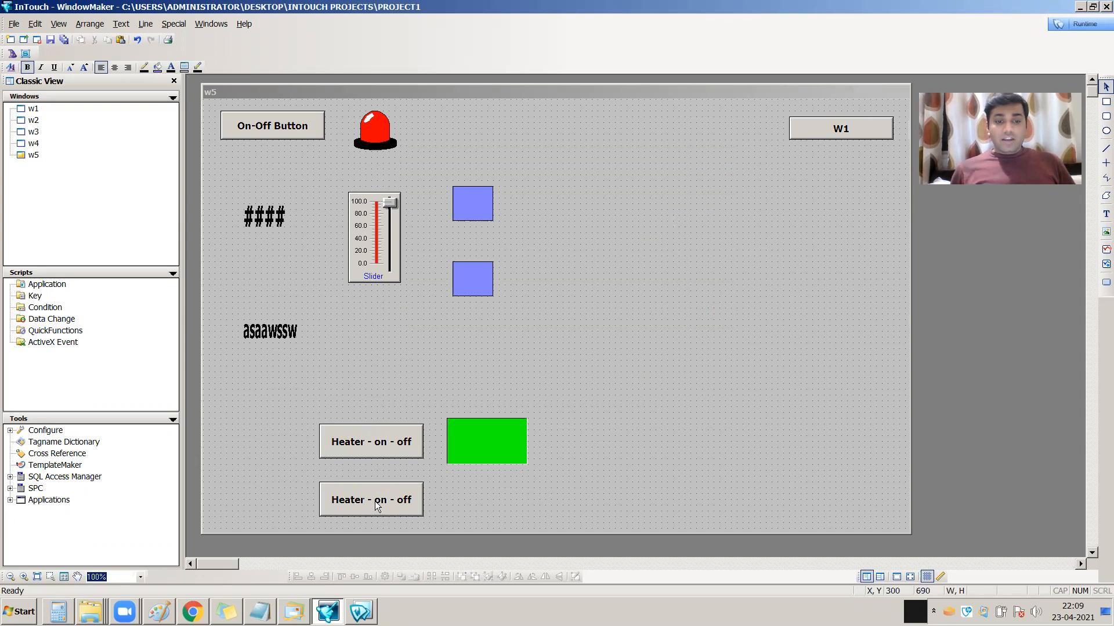
pyautogui.doubleClick(375, 501)
pyautogui.click(437, 352)
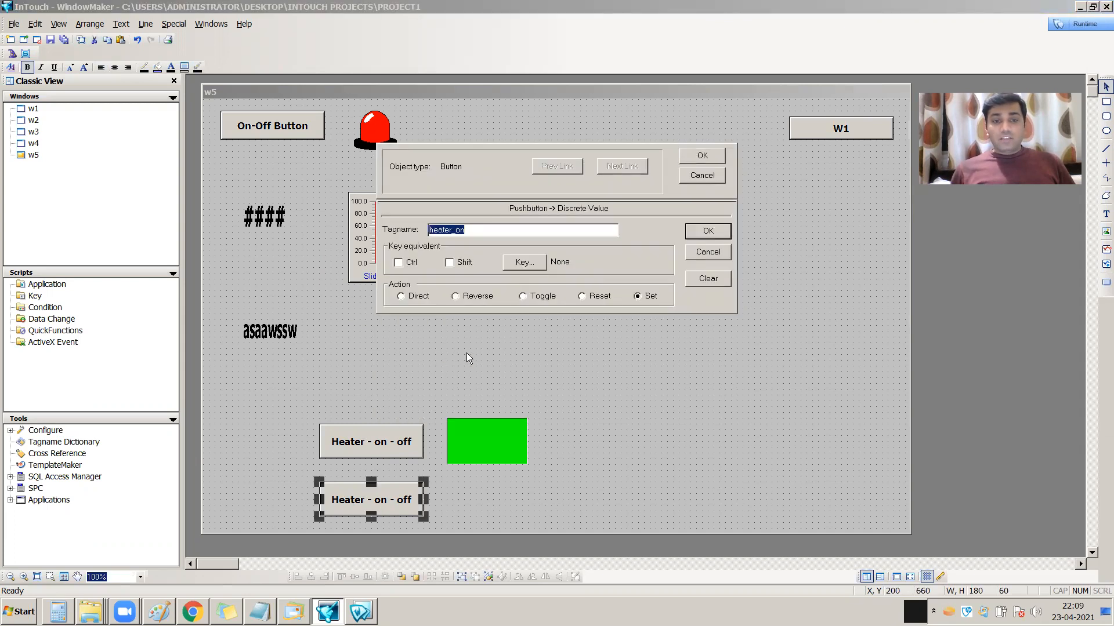
pyautogui.click(600, 296)
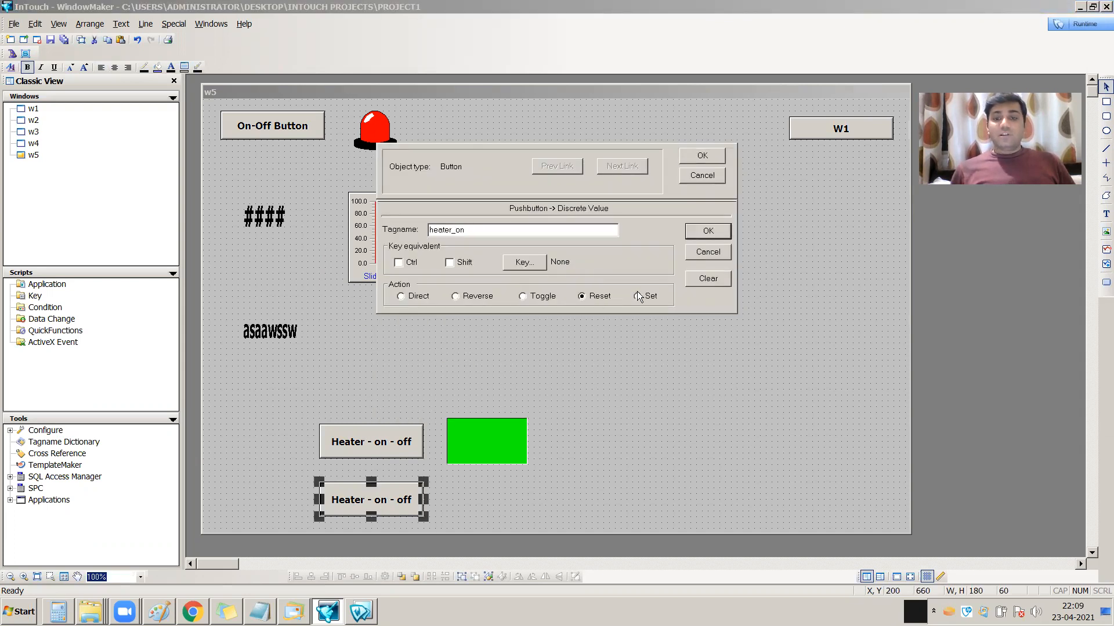
pyautogui.click(708, 231)
pyautogui.click(702, 157)
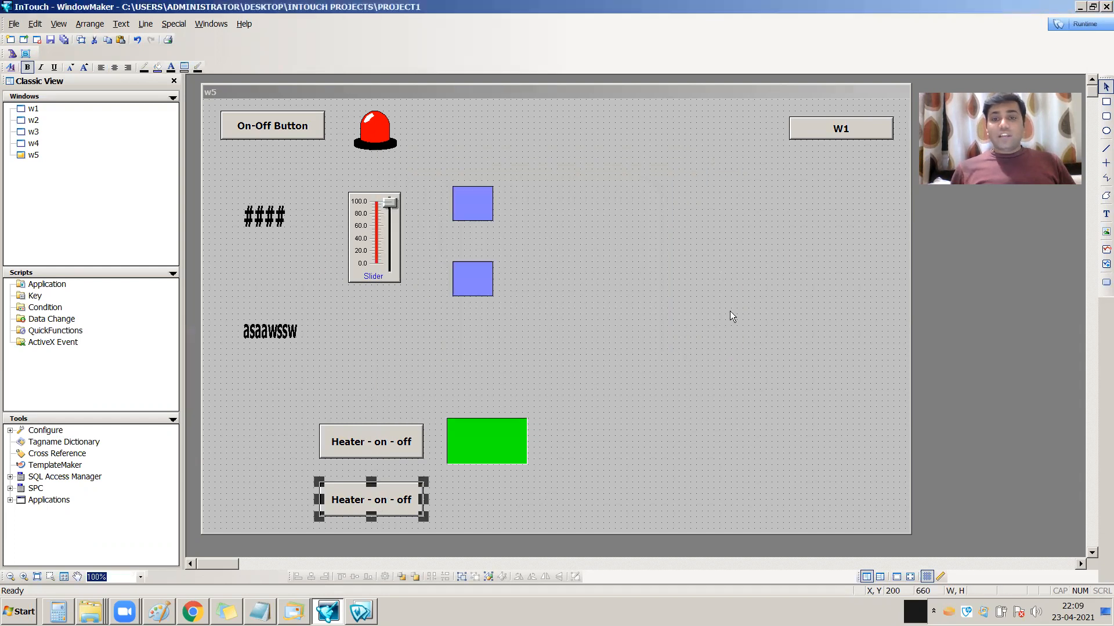
pyautogui.click(372, 555)
pyautogui.click(400, 500)
pyautogui.click(511, 499)
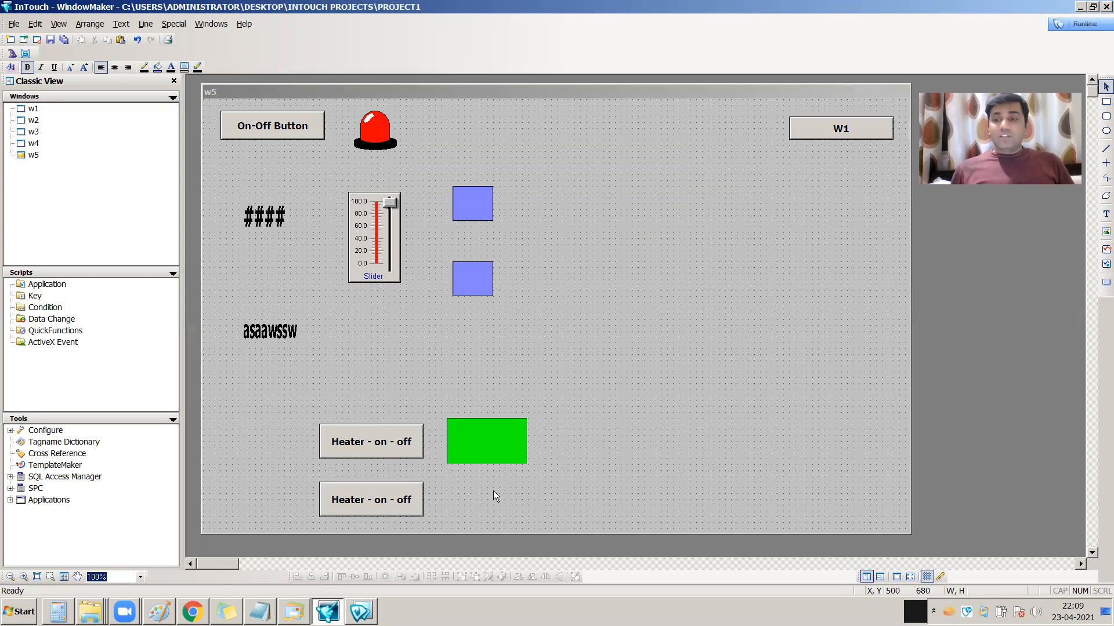
# Move the green light panel down so that it sits vertically between the two heater buttons
pyautogui.click(493, 432)
pyautogui.press('Down')
pyautogui.press('Down')
pyautogui.press('Down')
pyautogui.press('Down')
pyautogui.click(625, 449)
# Replace the green light panel's placeholder expression with the heater_on tag from the local tag list
pyautogui.doubleClick(490, 476)
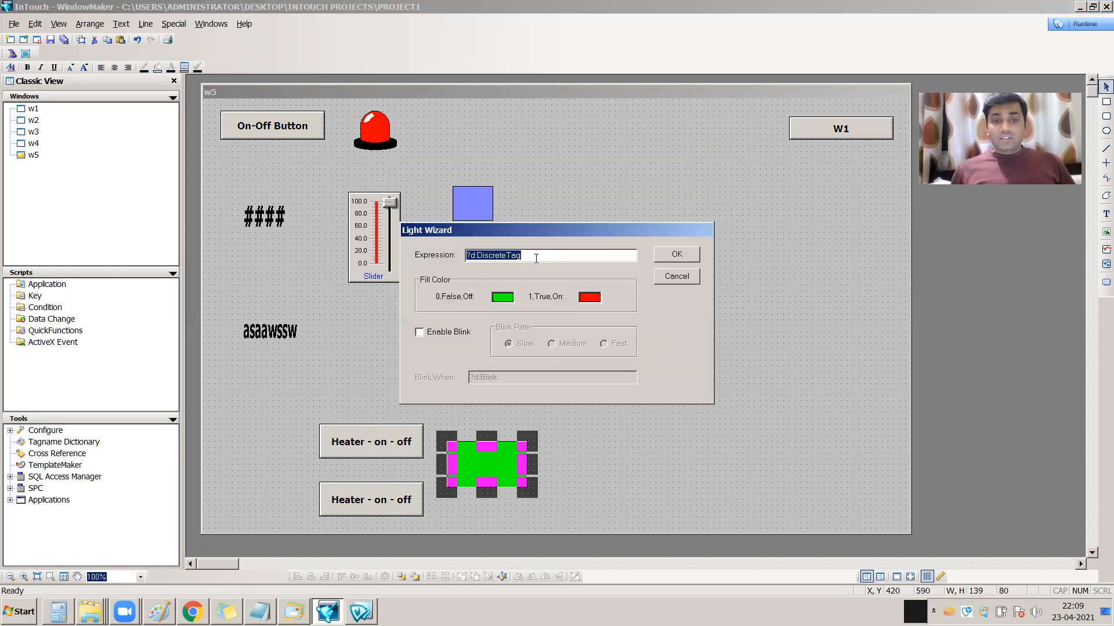
pyautogui.press('BackSpace')
pyautogui.doubleClick(491, 256)
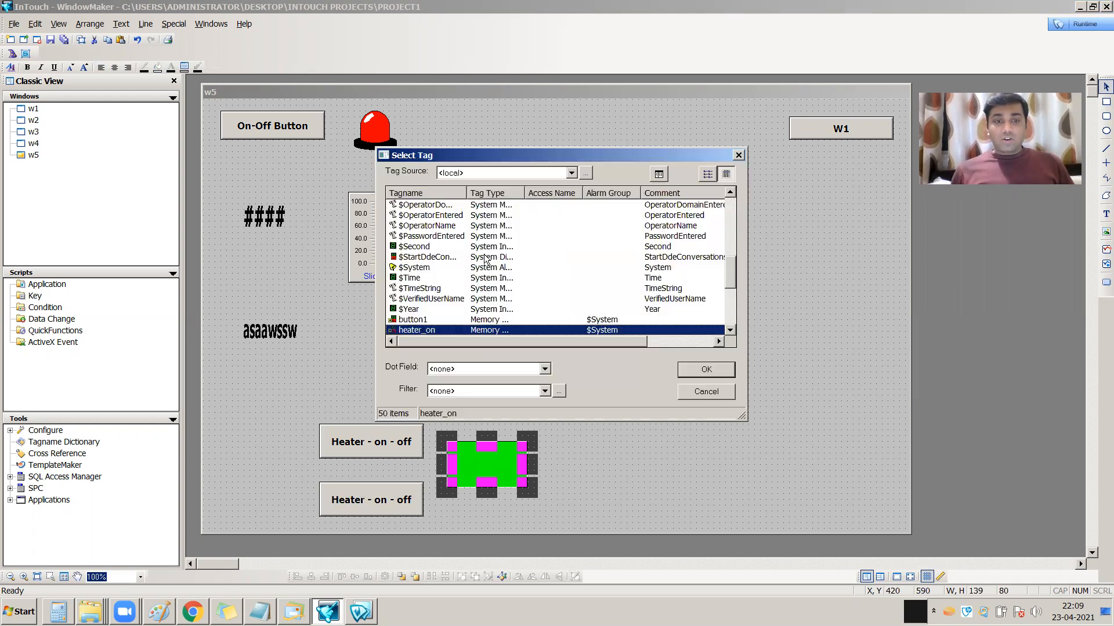
pyautogui.doubleClick(423, 330)
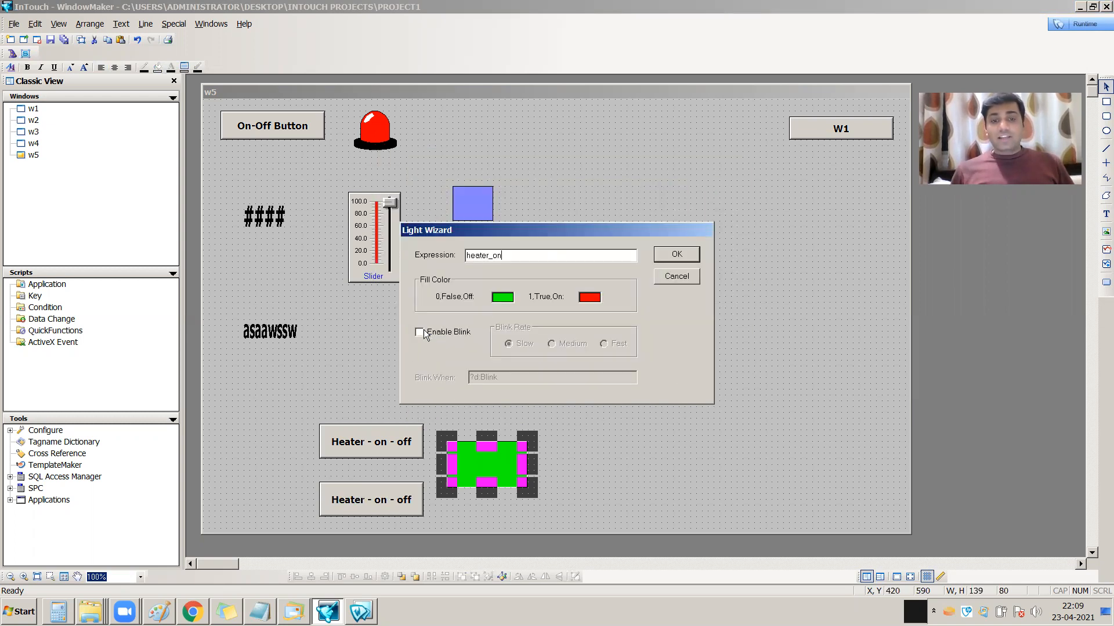
# Set the light panel's fill color to dark red for the off state and green for the on state
pyautogui.click(500, 297)
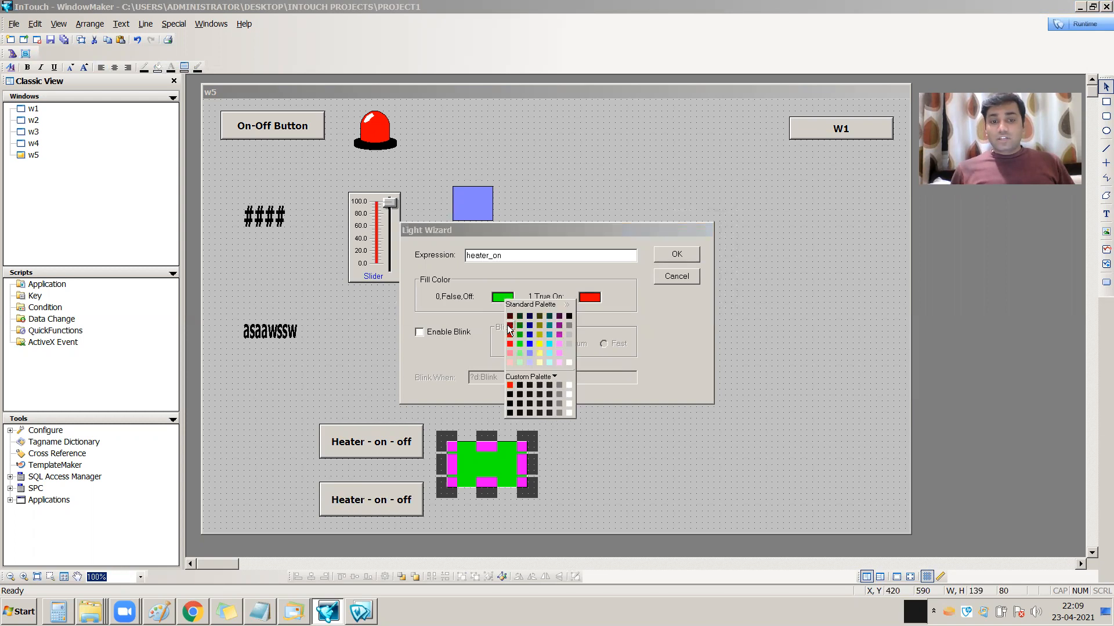
pyautogui.click(509, 326)
pyautogui.click(589, 298)
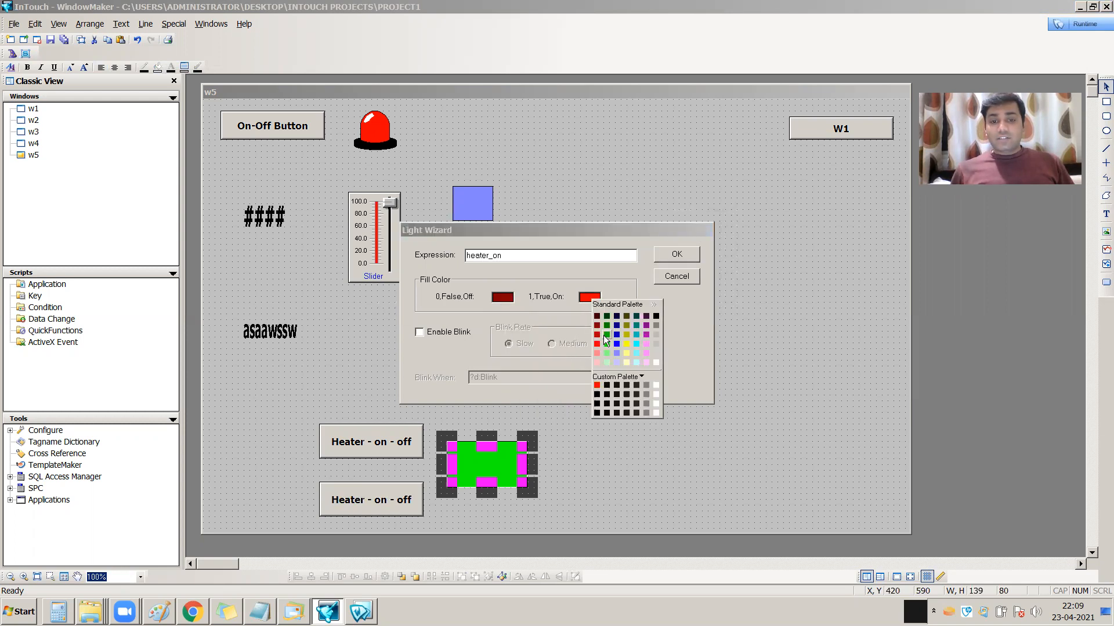
pyautogui.click(607, 335)
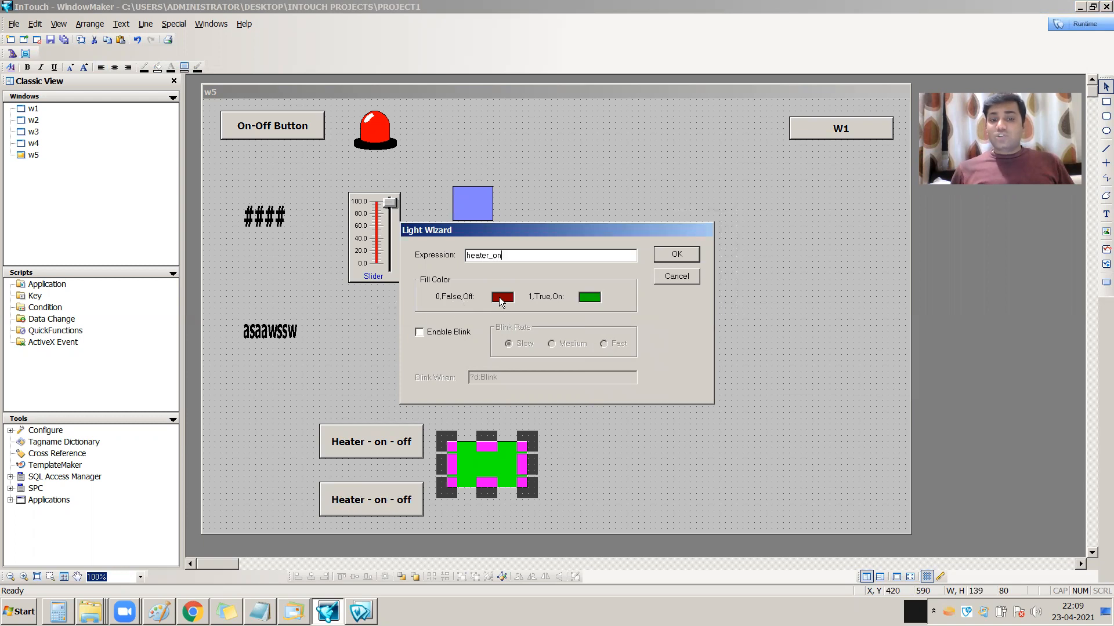
pyautogui.click(674, 255)
pyautogui.click(589, 258)
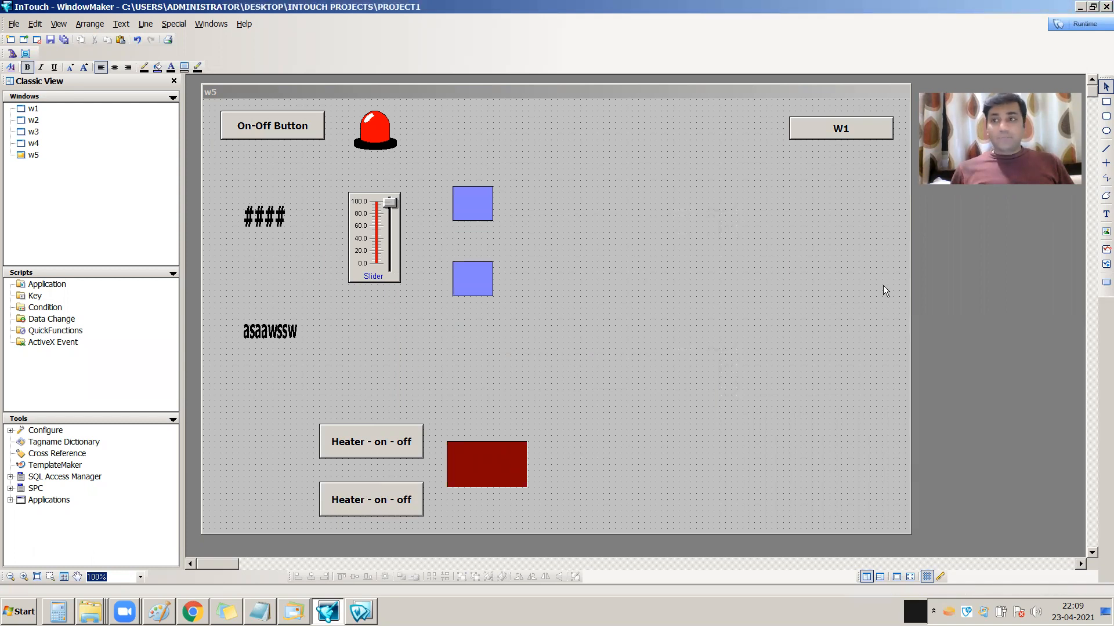
# Test the Set and Reset heater buttons in Runtime by alternating between them while watching the light panel, and return to development
pyautogui.click(1096, 29)
pyautogui.click(195, 401)
pyautogui.click(193, 448)
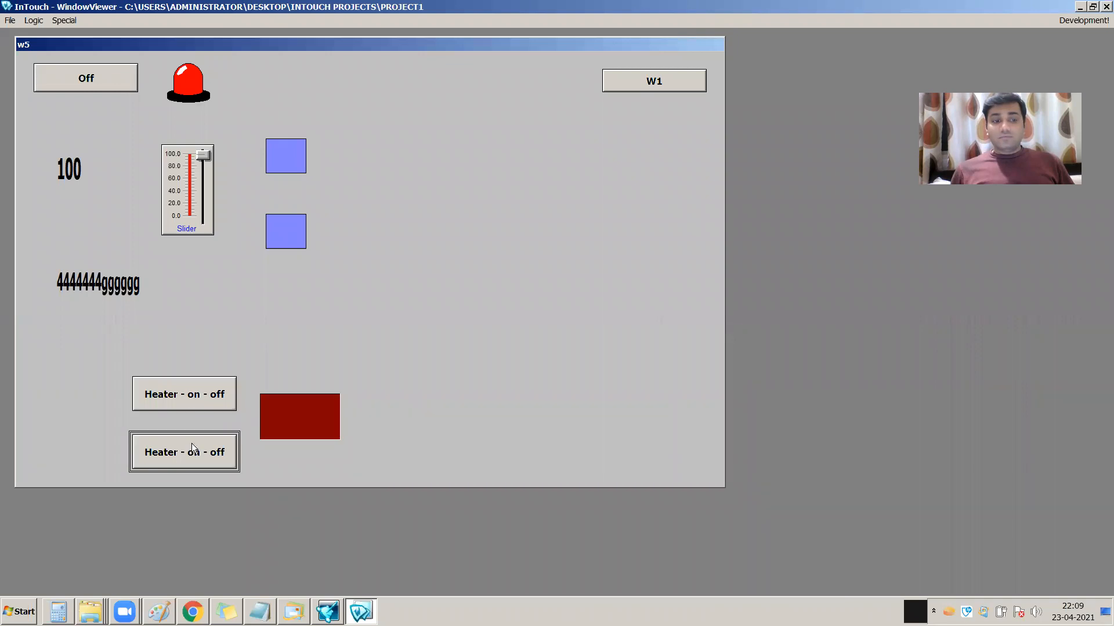
pyautogui.click(188, 403)
pyautogui.click(195, 452)
pyautogui.click(196, 404)
pyautogui.click(201, 446)
pyautogui.click(209, 397)
pyautogui.click(210, 453)
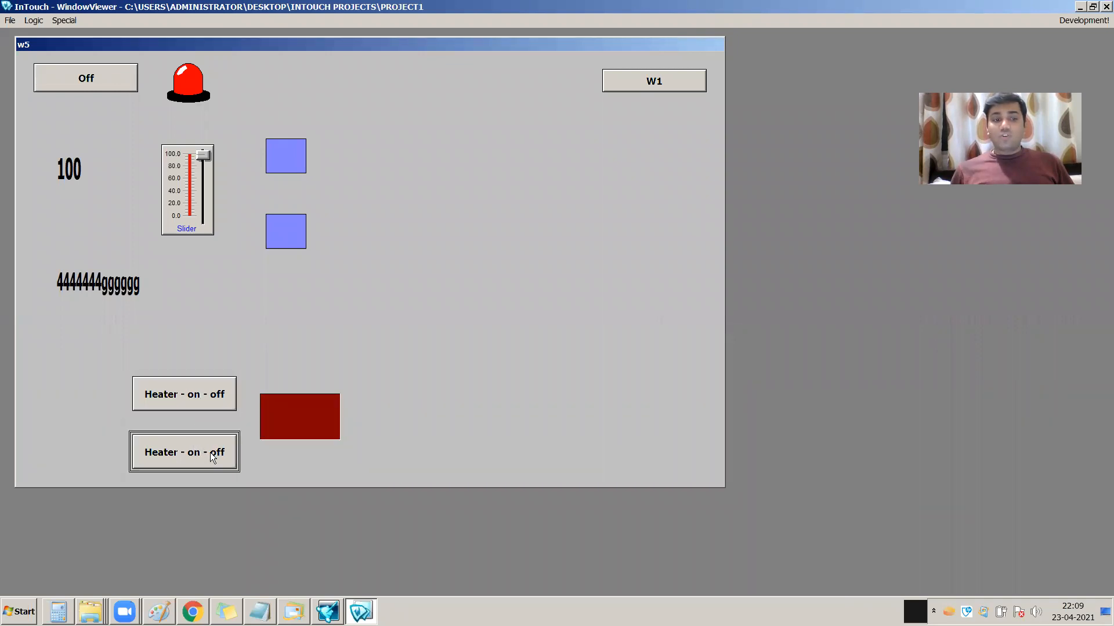
pyautogui.click(208, 399)
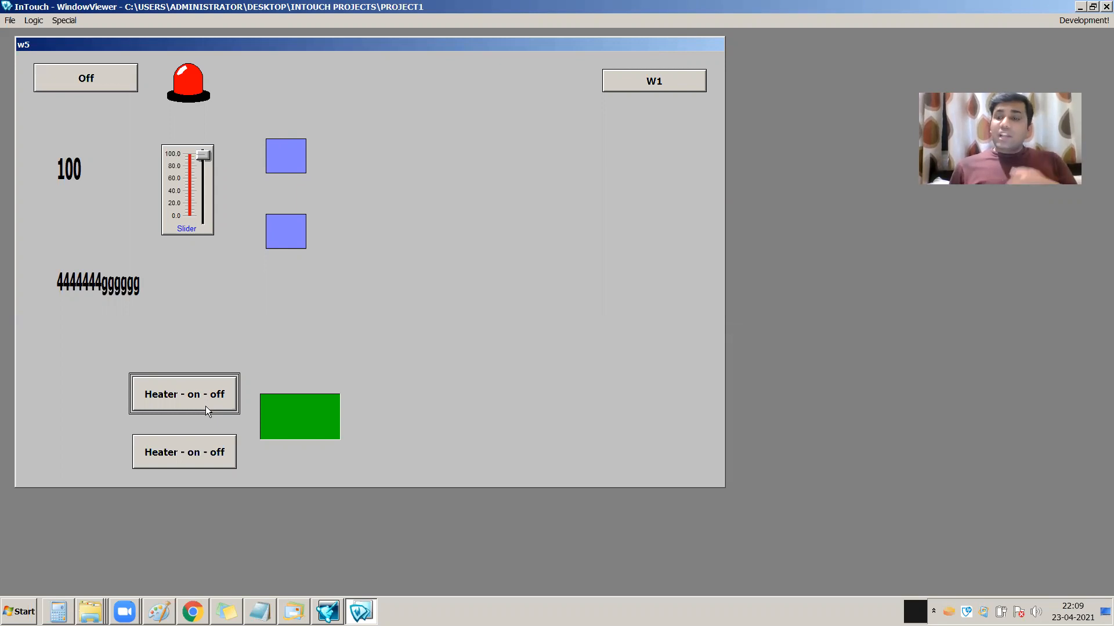
pyautogui.click(201, 453)
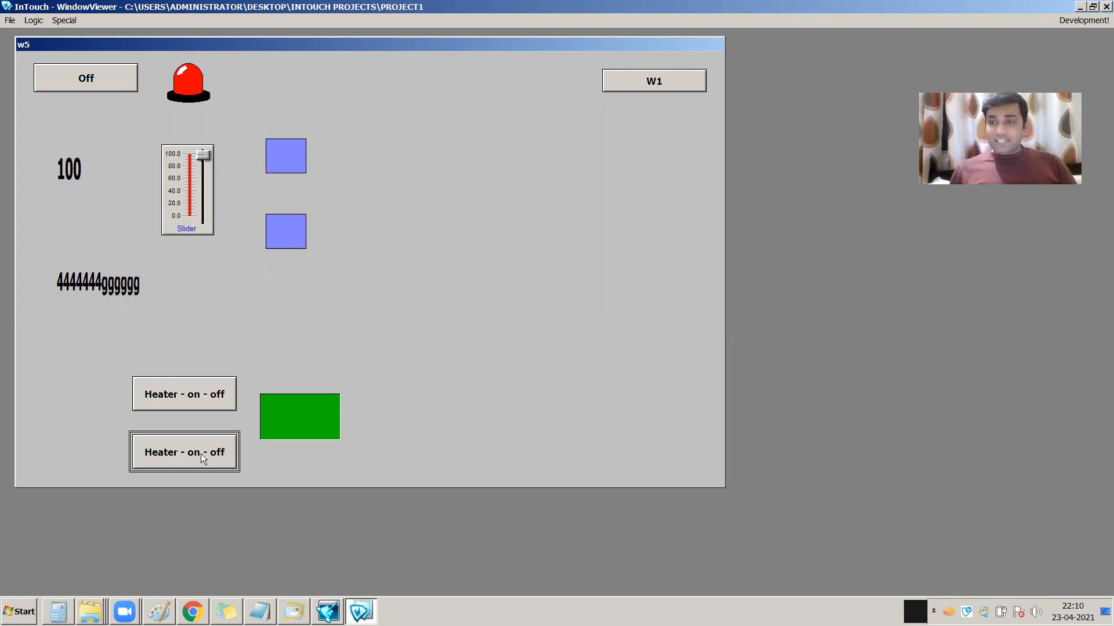
pyautogui.click(200, 454)
pyautogui.click(1084, 21)
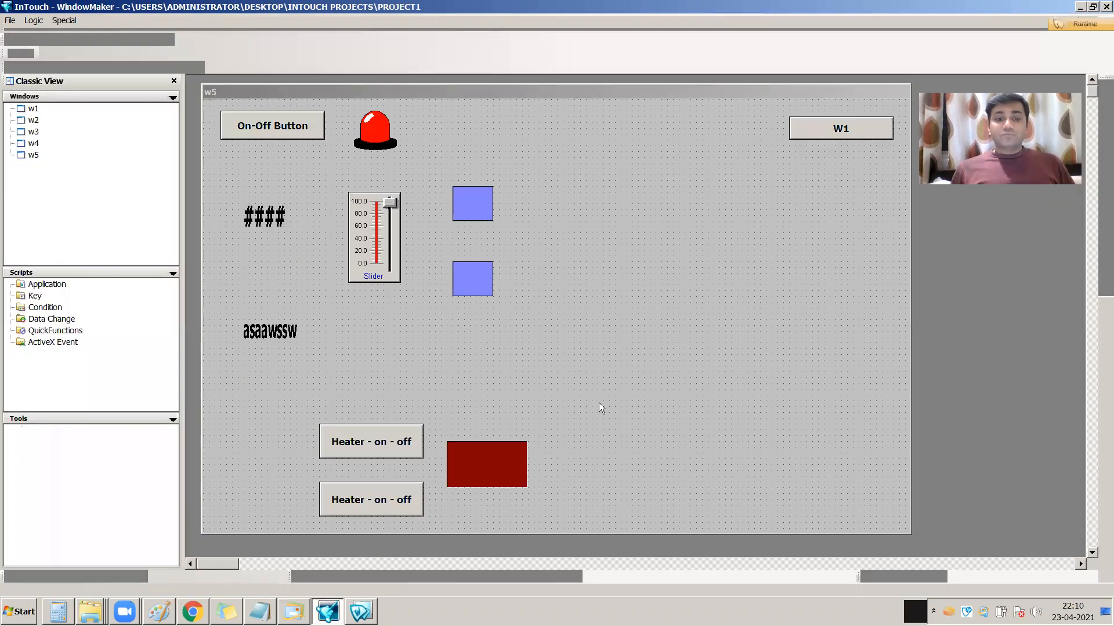
# Review the animation links assigned to the upper heater button without changing them
pyautogui.doubleClick(378, 440)
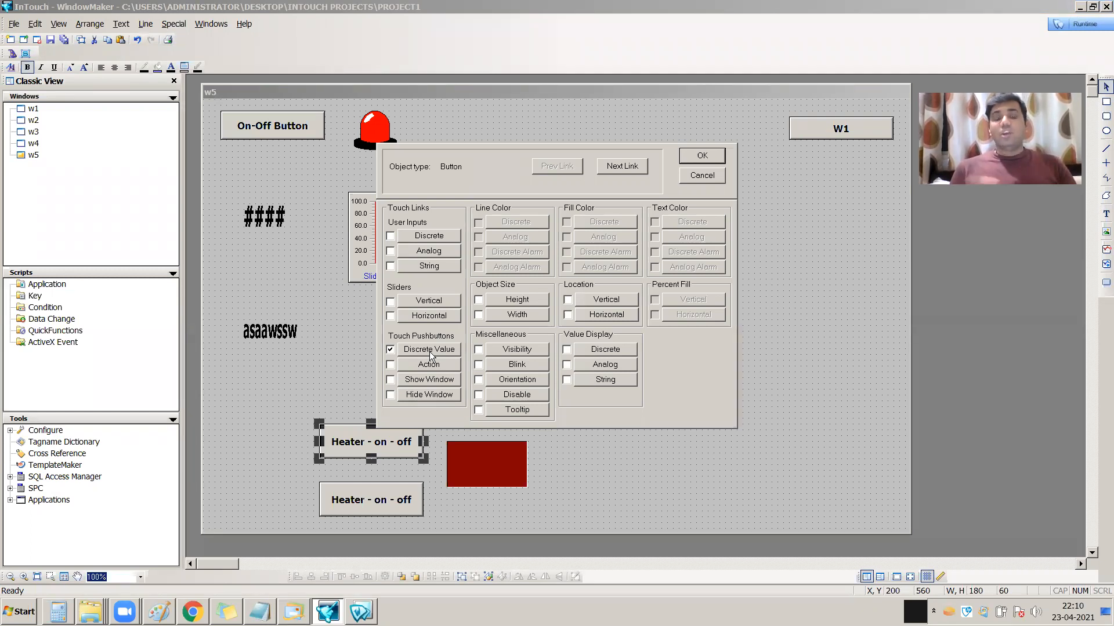
pyautogui.click(703, 156)
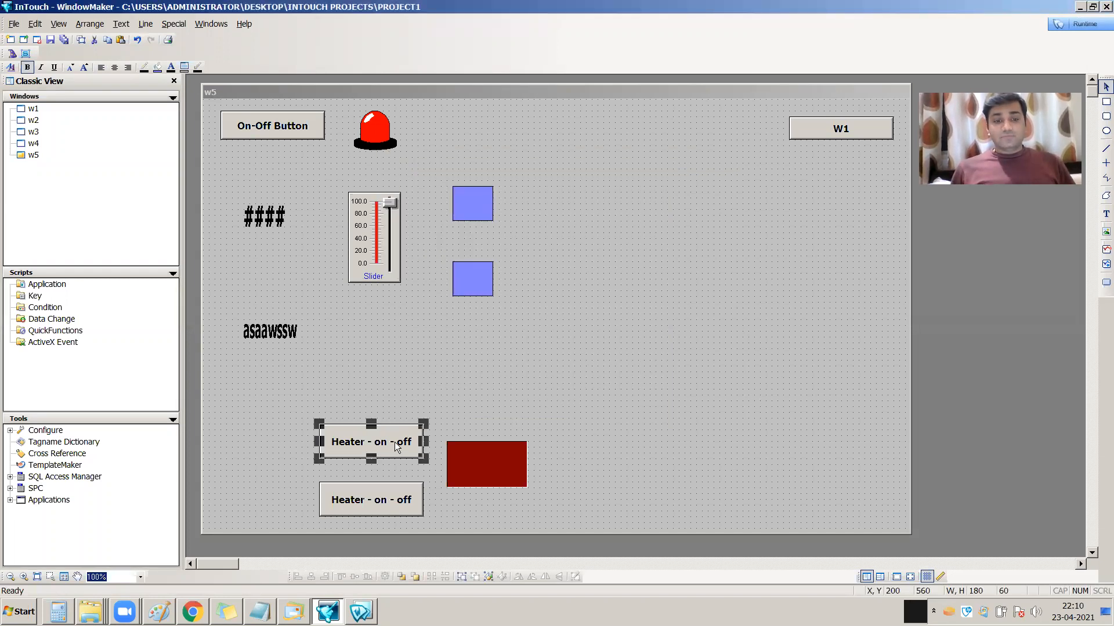
pyautogui.hotkey('ctrl', 'a')
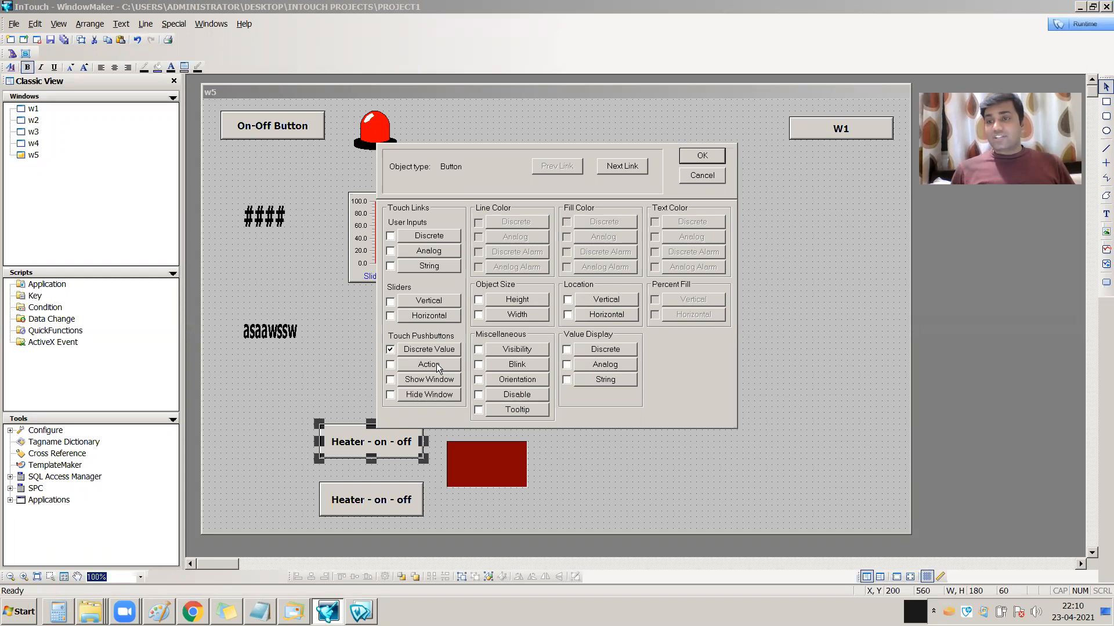
pyautogui.click(711, 156)
pyautogui.click(733, 236)
# Draw a new button about 170 by 90 to the right of the light panel
pyautogui.click(1106, 283)
pyautogui.moveTo(552, 438); pyautogui.dragTo(649, 487)
pyautogui.click(638, 500)
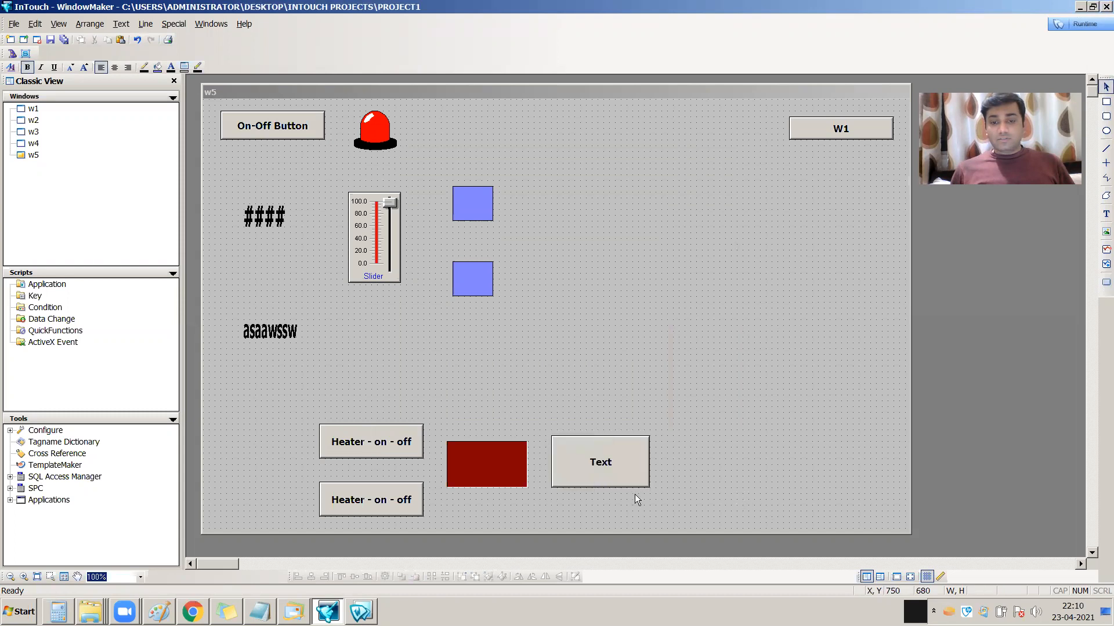
# Substitute the new button's text with Switch
pyautogui.rightClick(612, 466)
pyautogui.moveTo(698, 409)
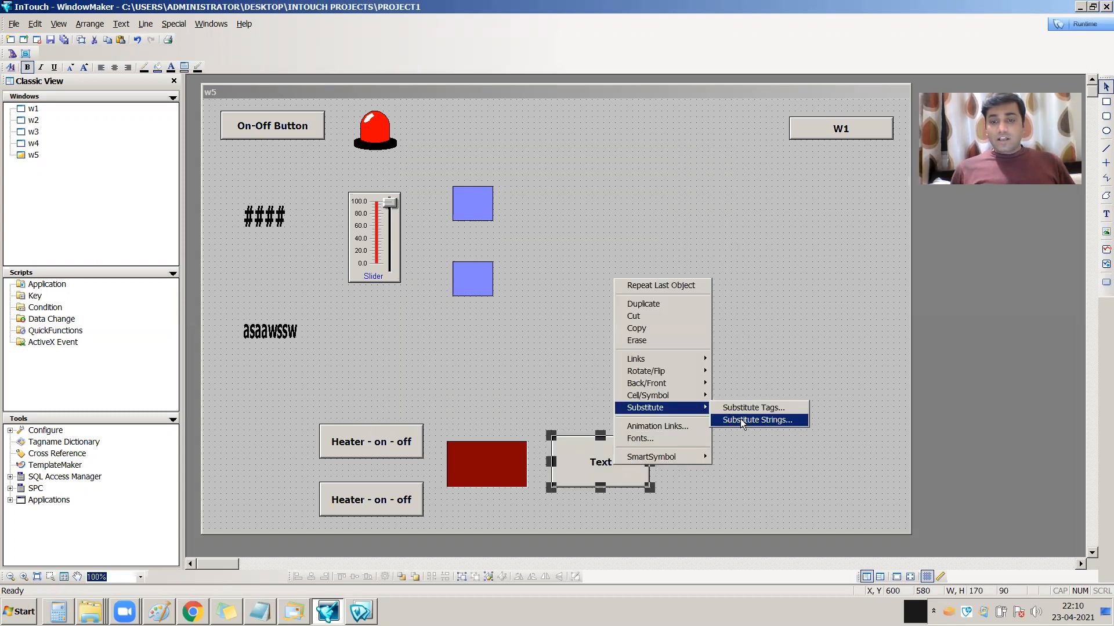
pyautogui.click(740, 419)
pyautogui.write('o')
pyautogui.write('Switch')
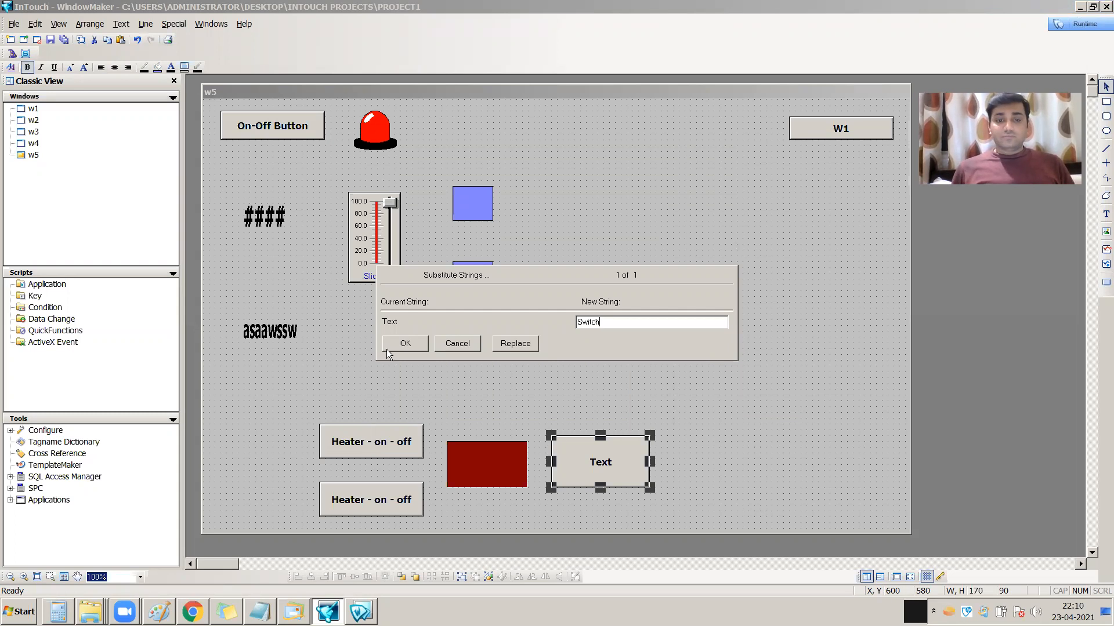
pyautogui.click(406, 345)
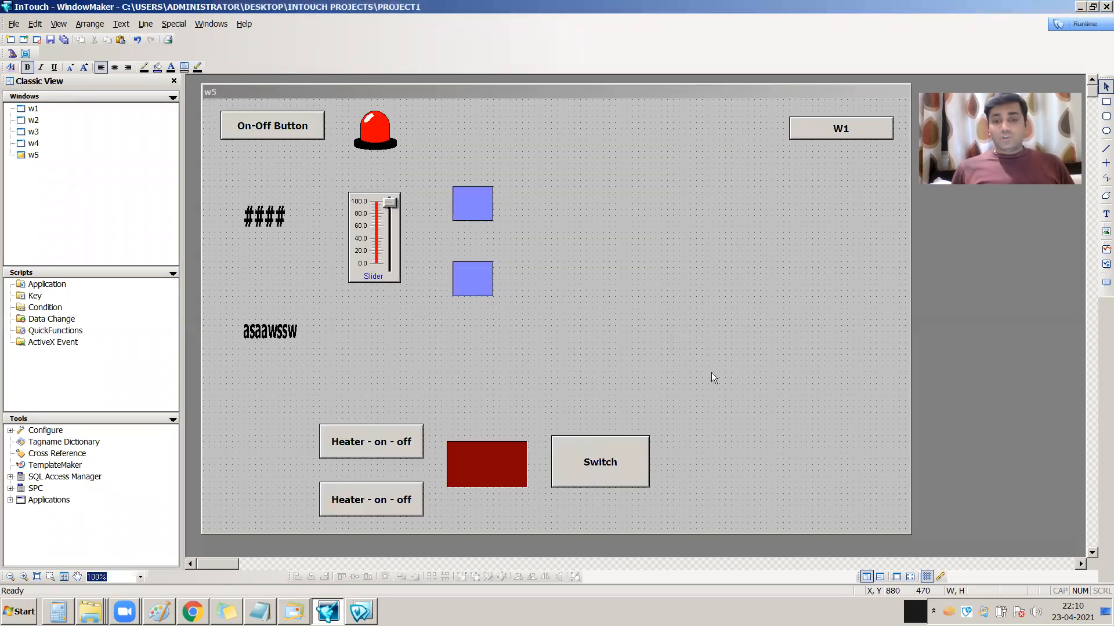
# Examine the condition types available for the Switch button's touch action script, keeping On Left Click/Key Down and leaving the script empty
pyautogui.doubleClick(621, 470)
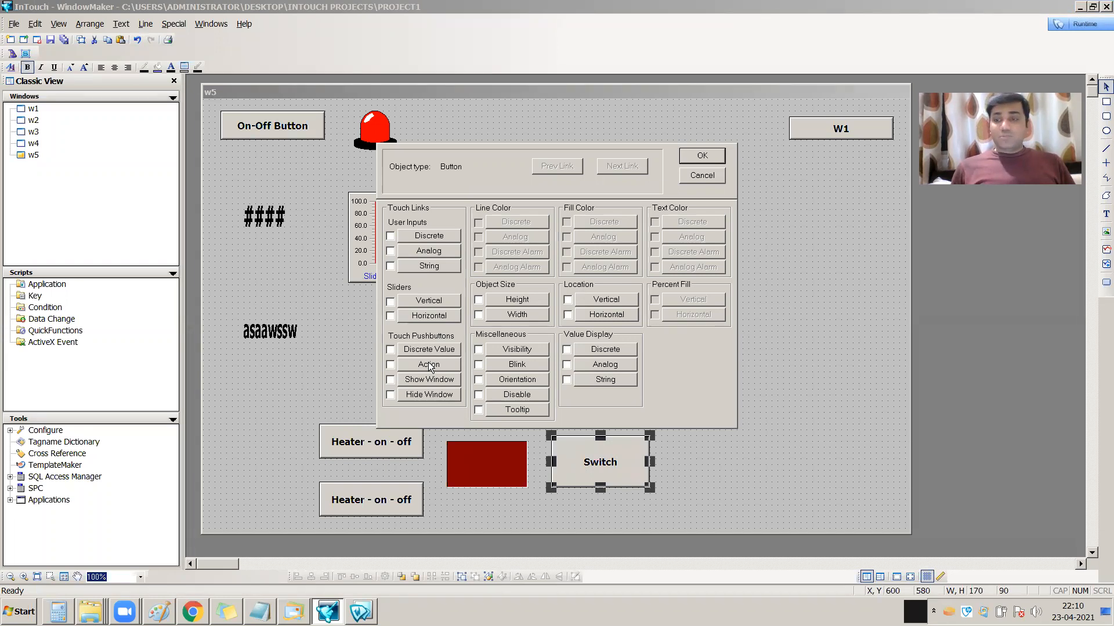
pyautogui.click(429, 365)
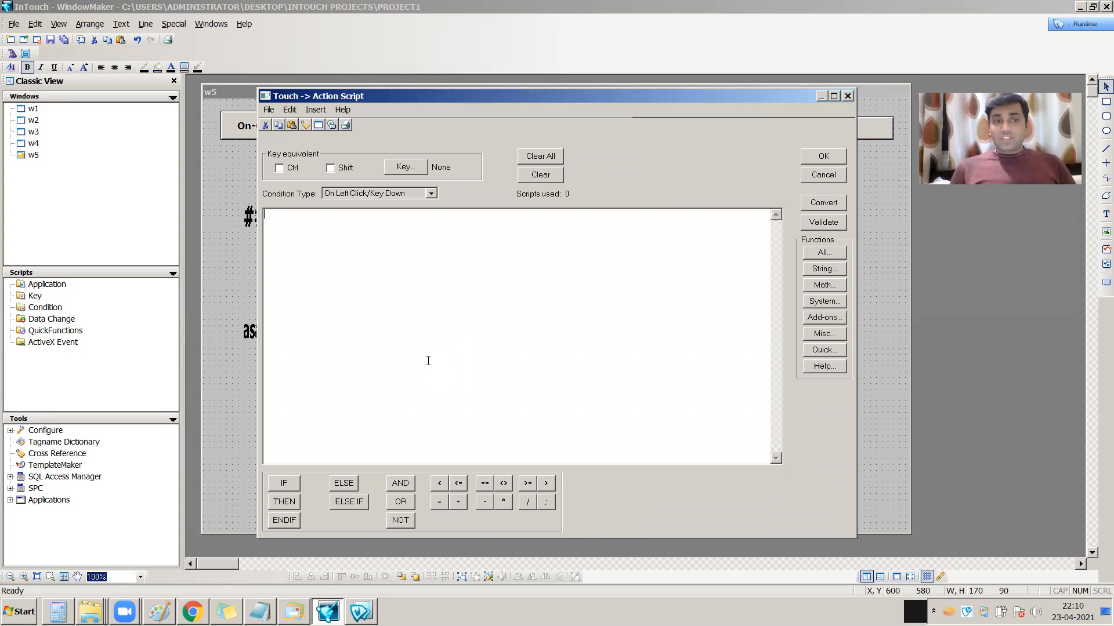
pyautogui.click(383, 194)
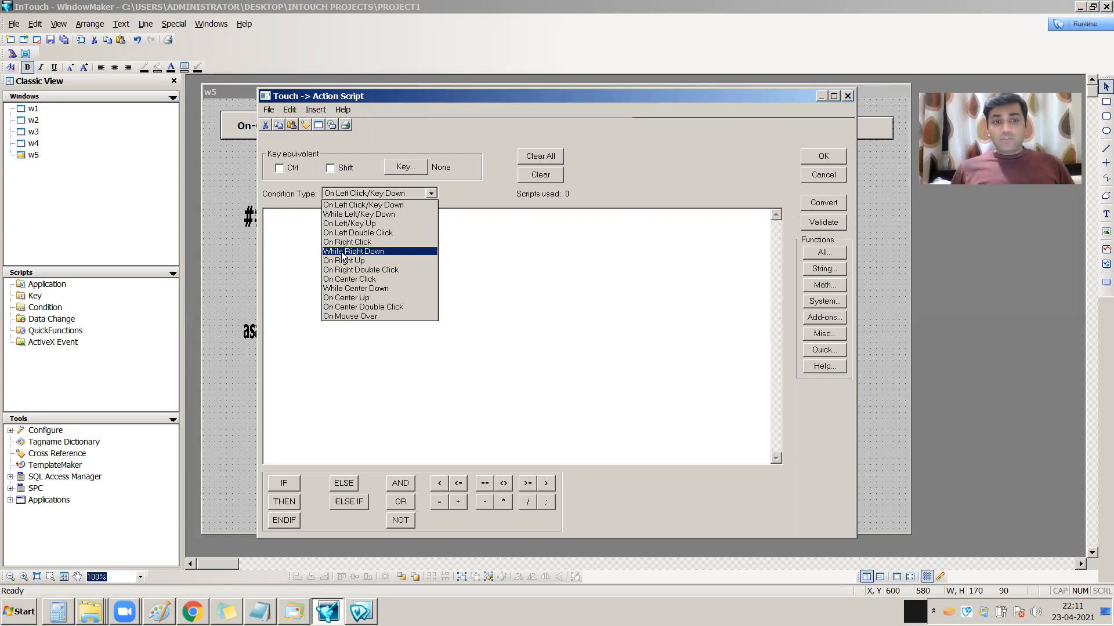
pyautogui.click(575, 264)
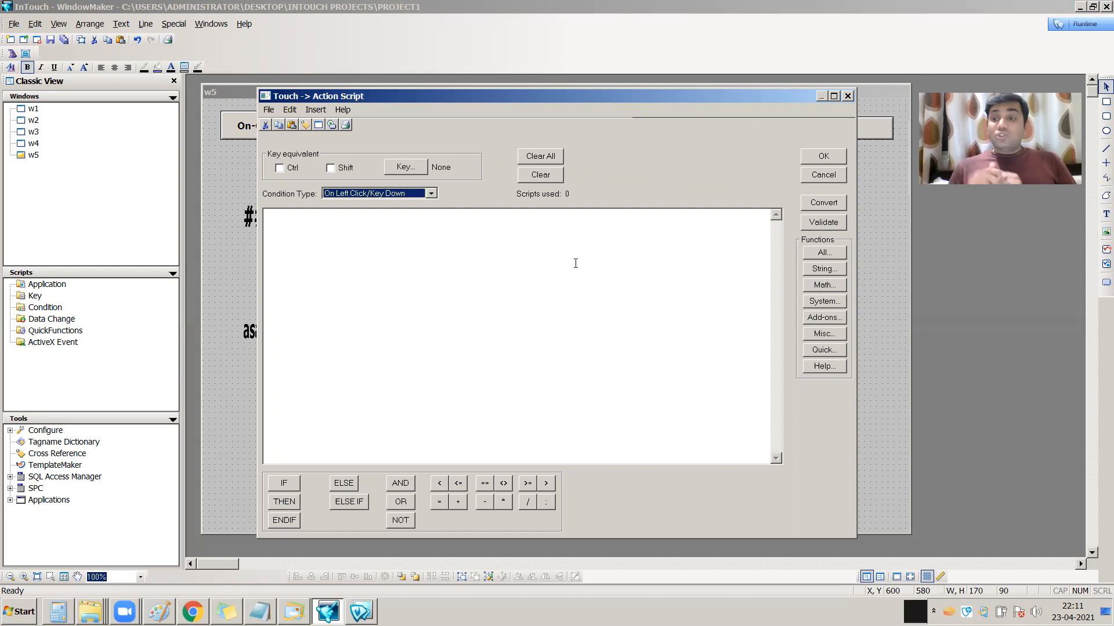
pyautogui.click(392, 190)
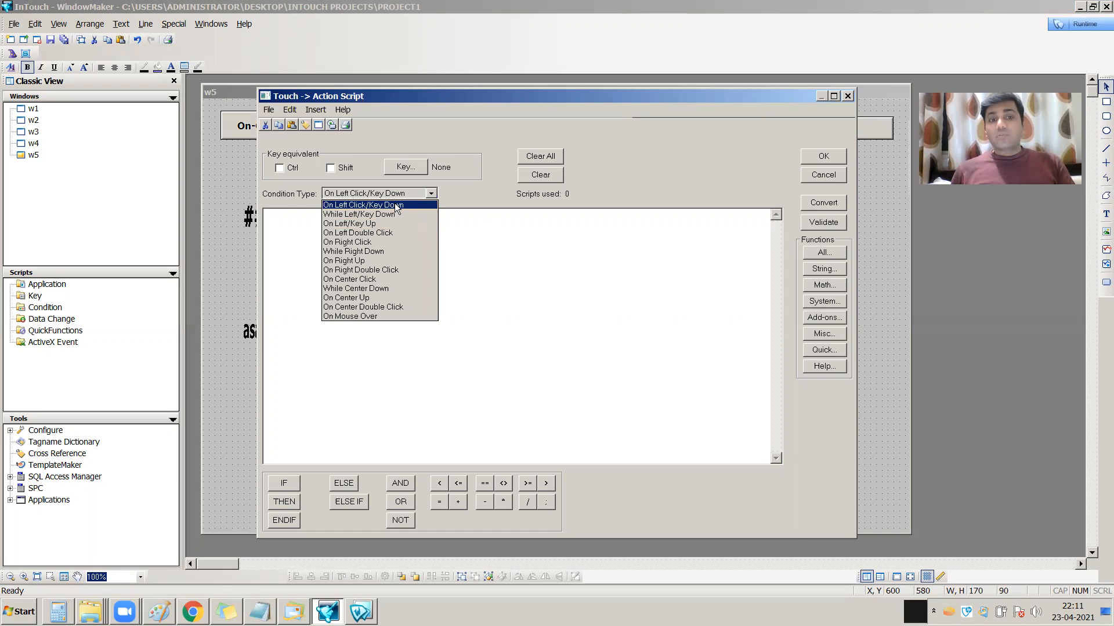
pyautogui.click(395, 208)
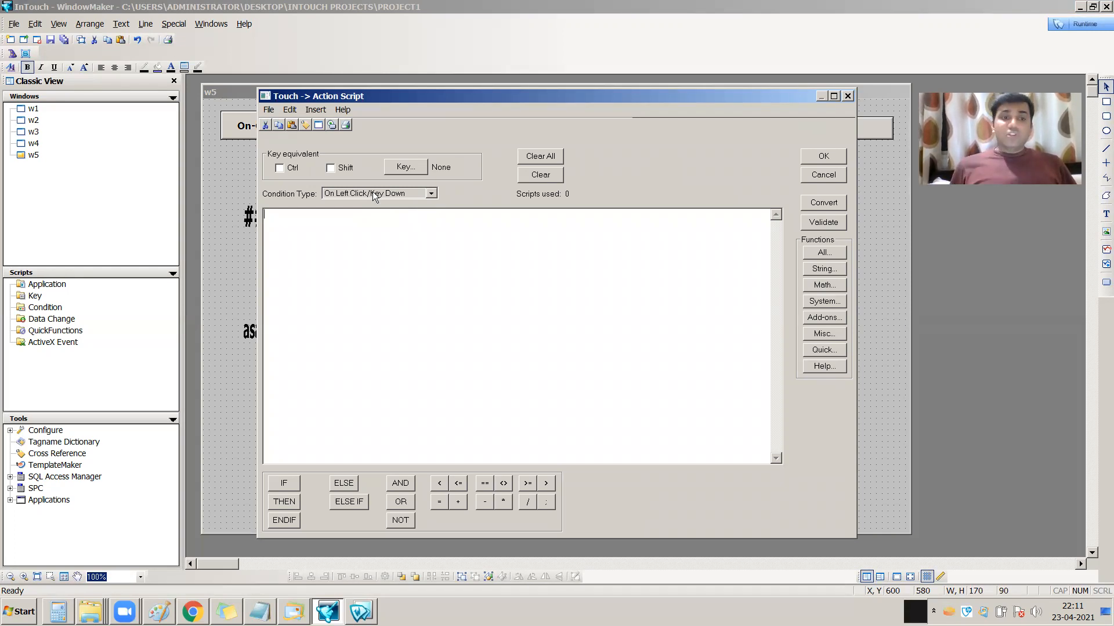
pyautogui.click(816, 157)
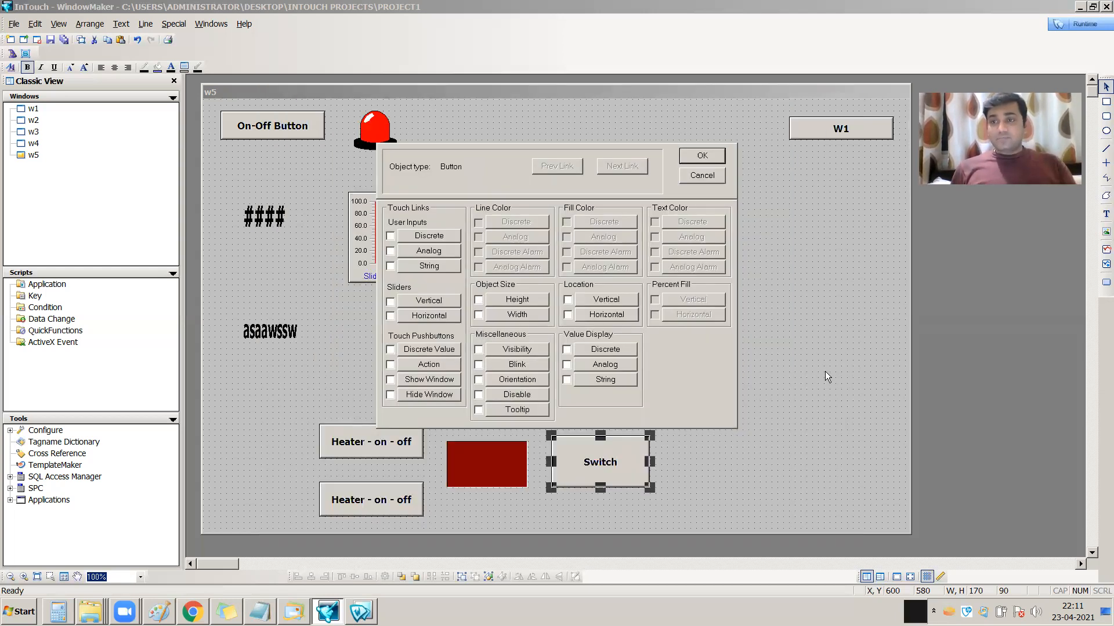
pyautogui.click(432, 367)
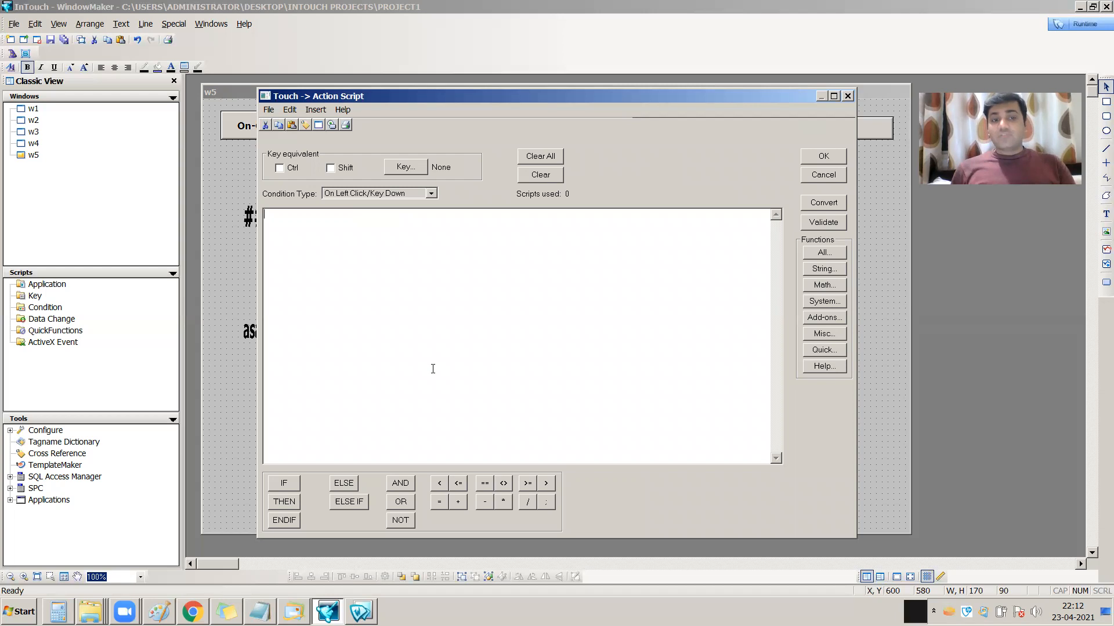
pyautogui.click(841, 159)
pyautogui.click(709, 155)
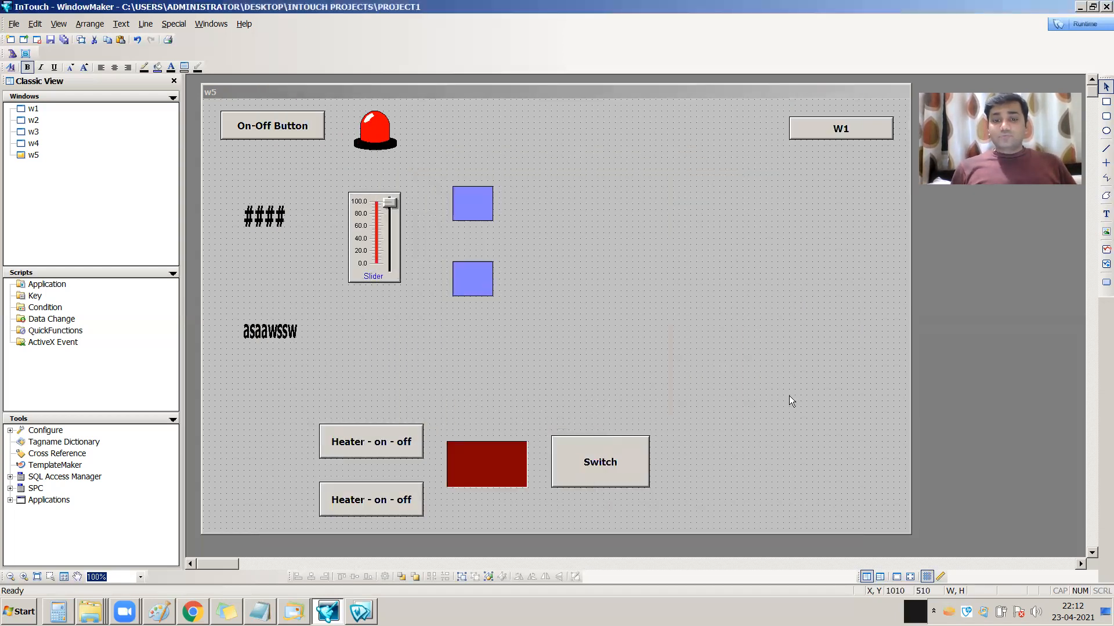
# Copy the heater_on tag name from the light panel's expression
pyautogui.click(486, 466)
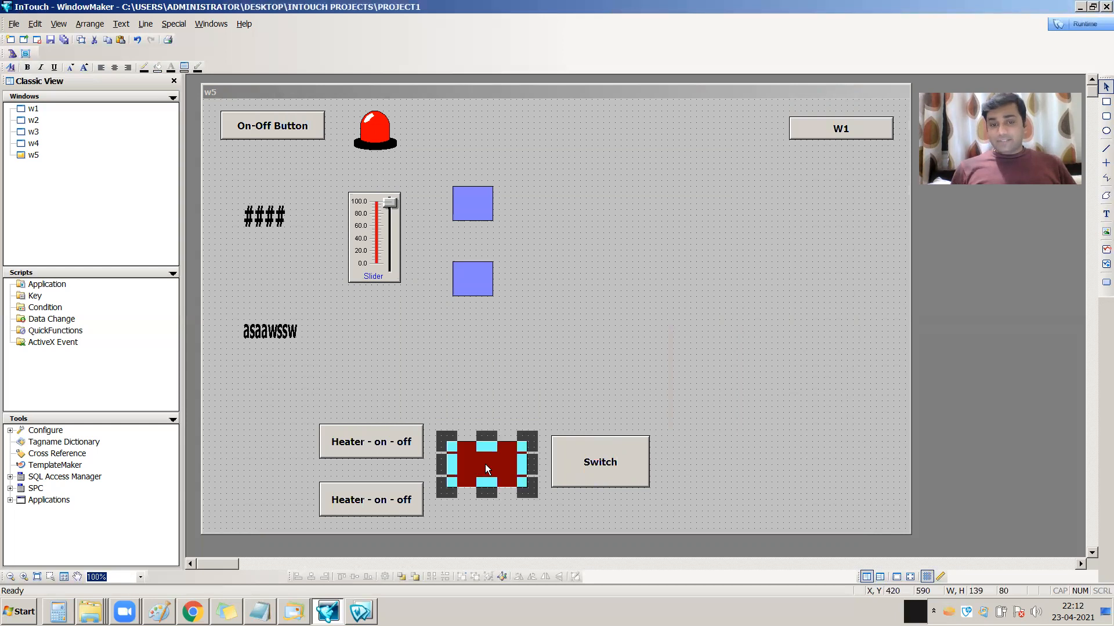
pyautogui.doubleClick(485, 464)
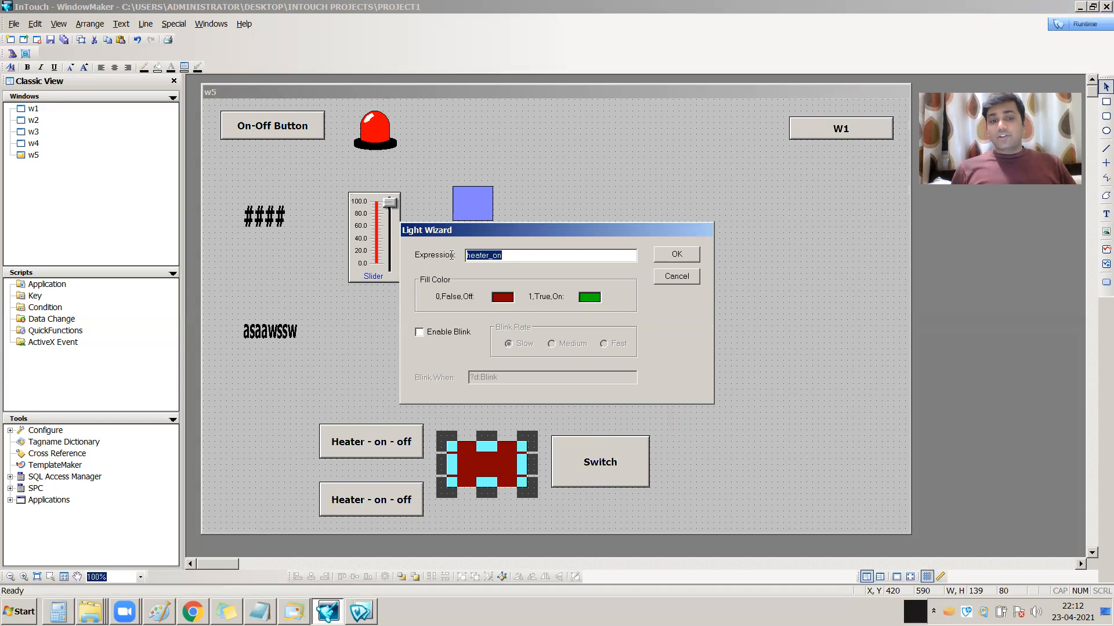
pyautogui.rightClick(478, 255)
pyautogui.click(509, 295)
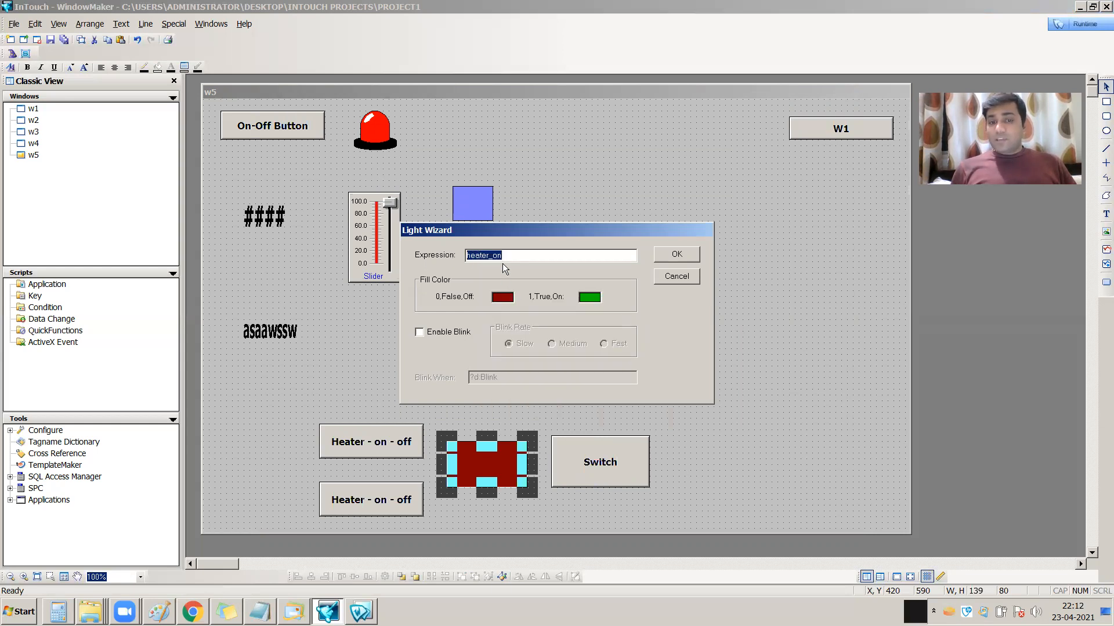
pyautogui.click(677, 255)
# Give the Switch button an On Left Click/Key Down action script that reads heater_on = 1;
pyautogui.click(585, 462)
pyautogui.doubleClick(643, 464)
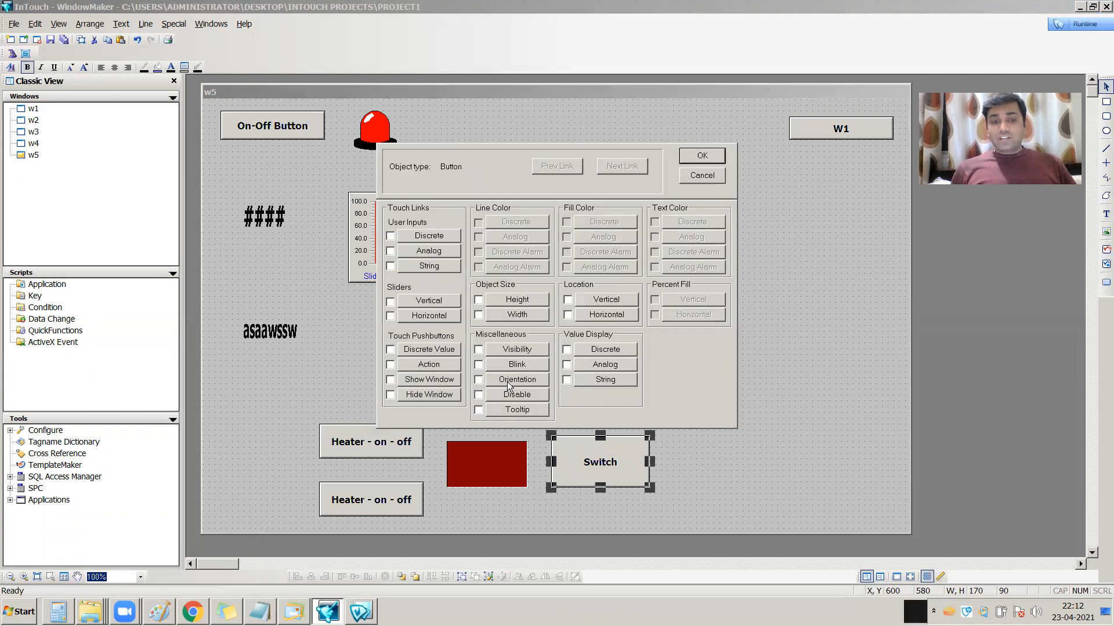
pyautogui.click(443, 364)
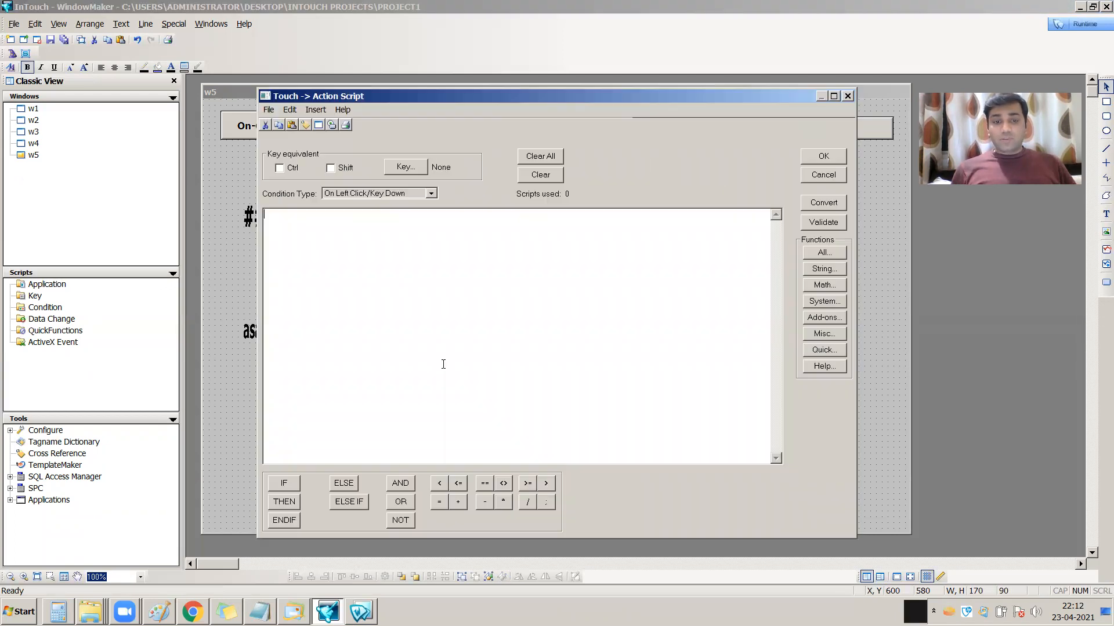
pyautogui.rightClick(345, 256)
pyautogui.click(371, 306)
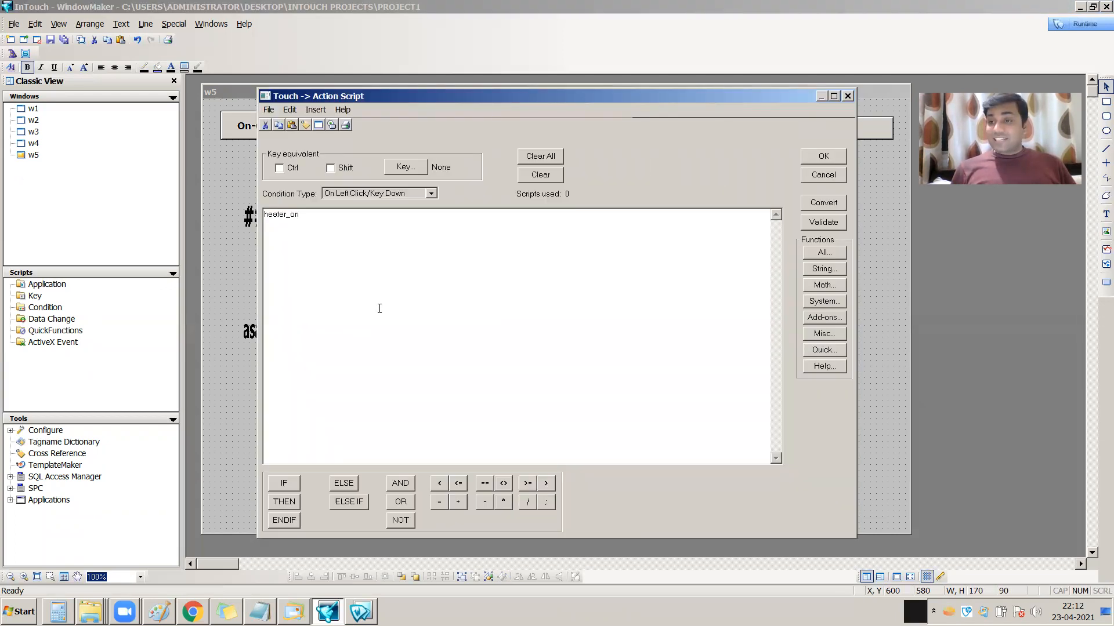
pyautogui.write('= ')
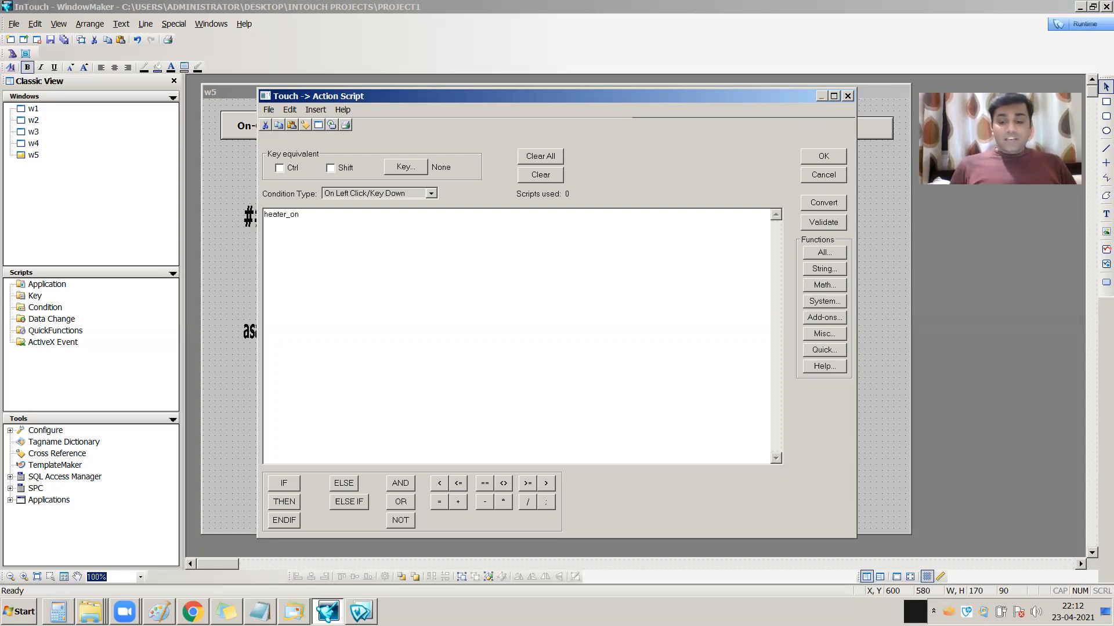
pyautogui.write('1')
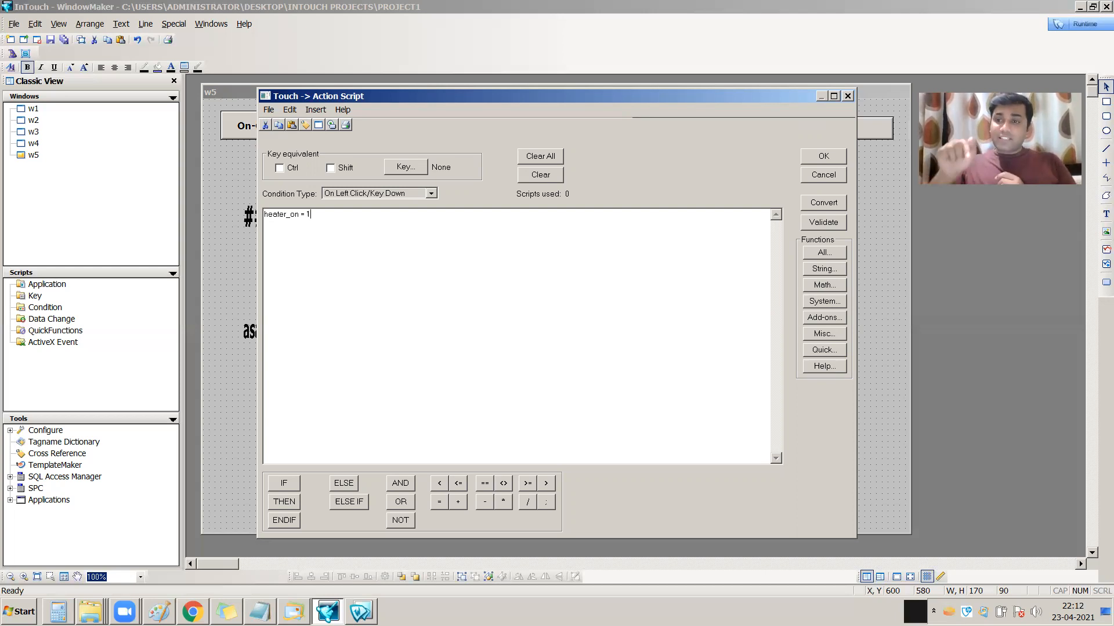
pyautogui.click(834, 155)
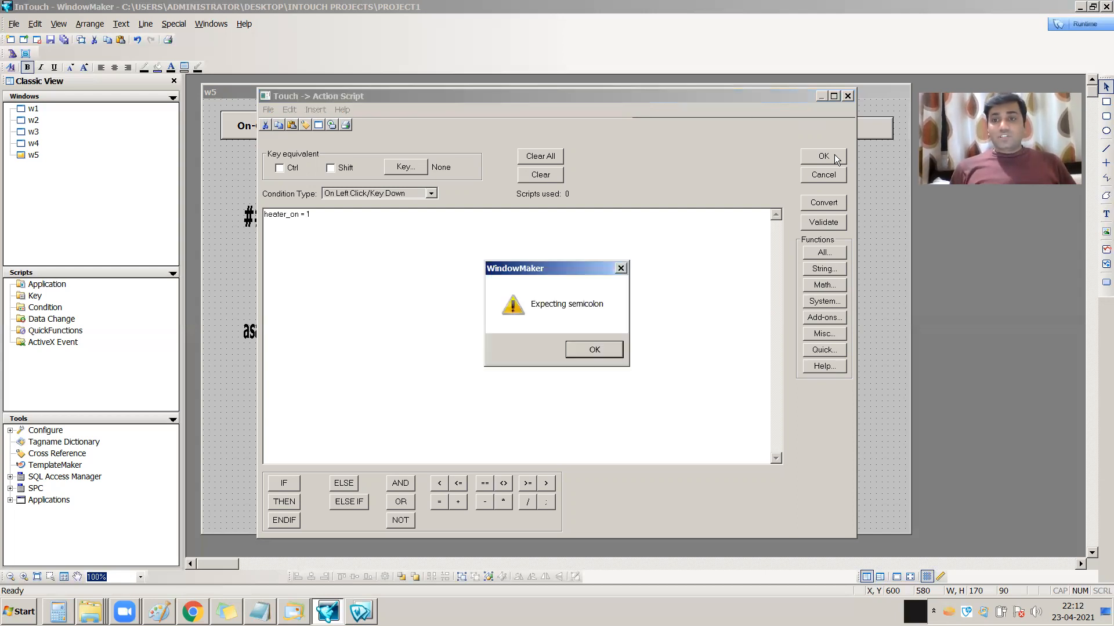
pyautogui.click(595, 350)
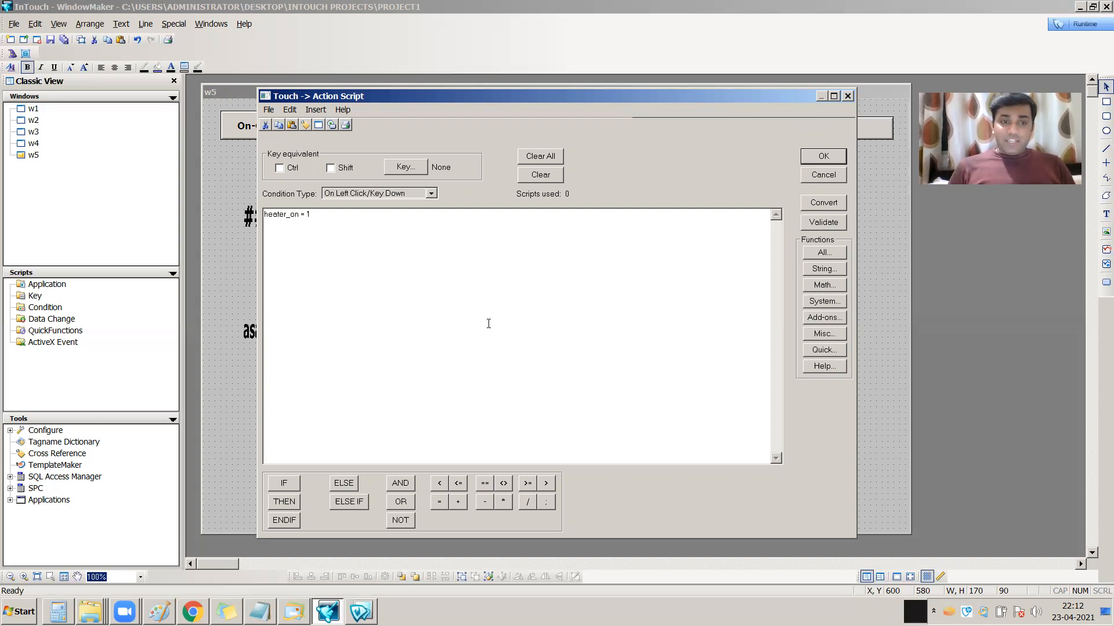
pyautogui.write(';')
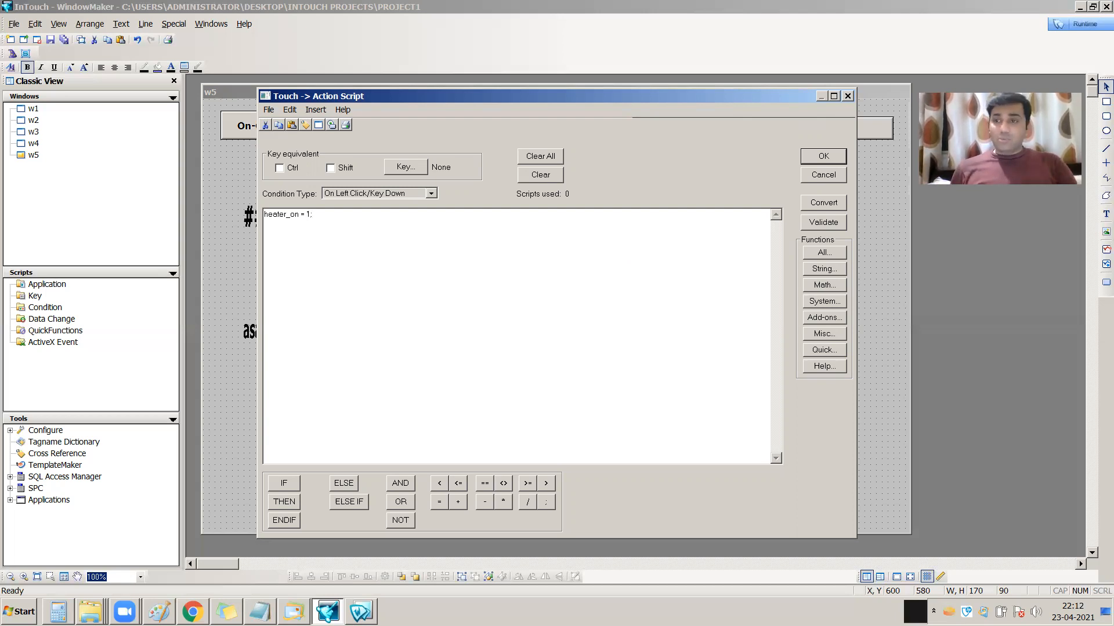
pyautogui.click(840, 155)
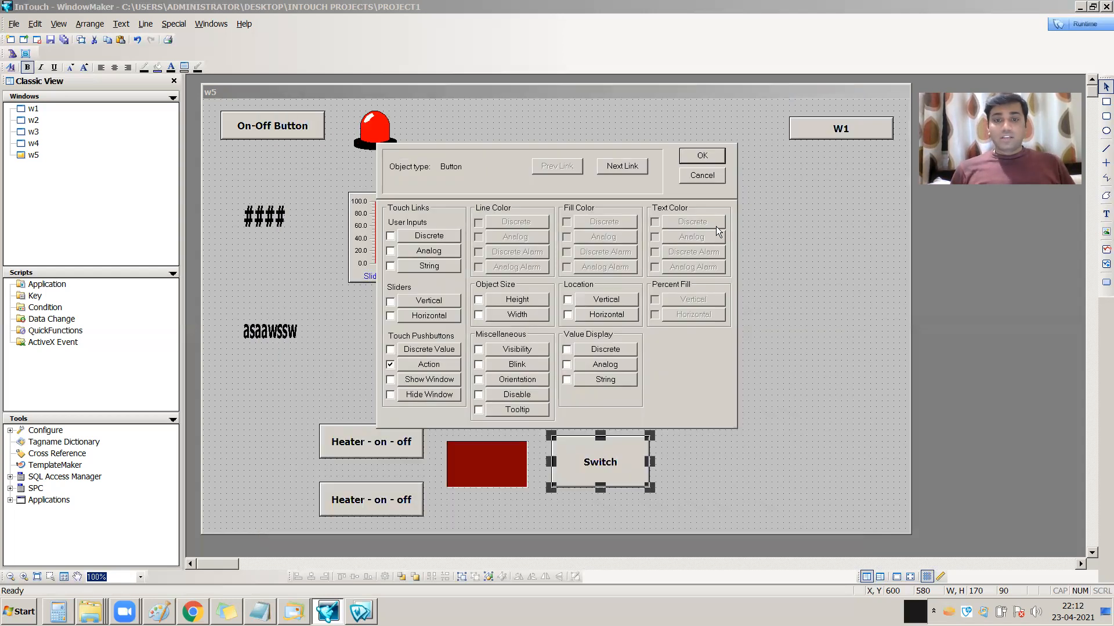
pyautogui.click(701, 154)
pyautogui.click(443, 232)
# Test the Switch button against the light panel in runtime, and return to development mode
pyautogui.click(1085, 28)
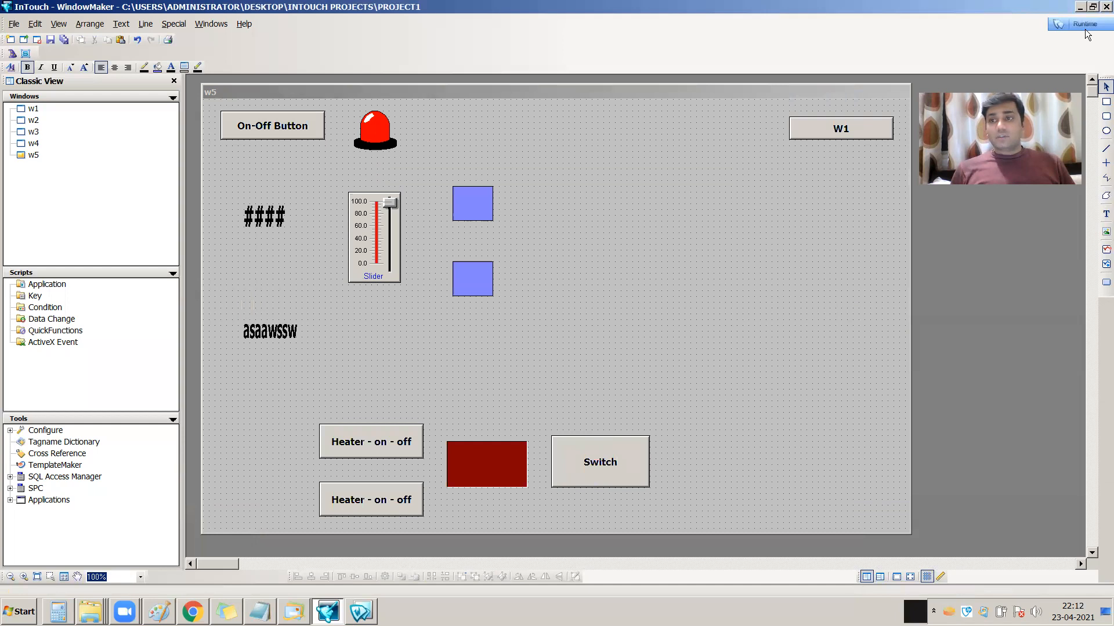
pyautogui.click(430, 436)
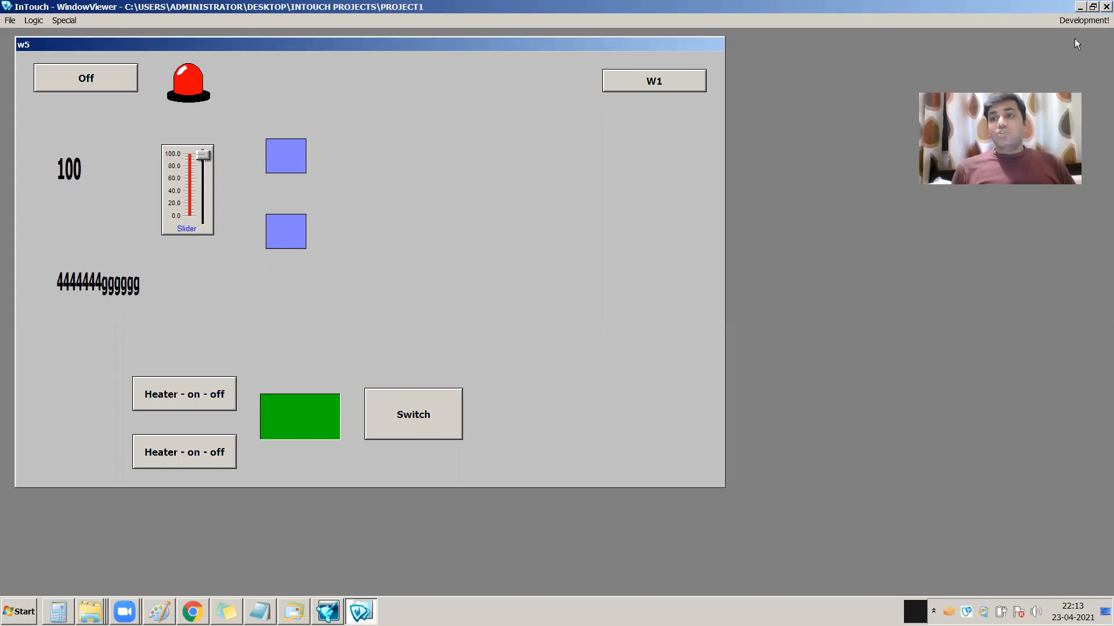
pyautogui.click(1077, 21)
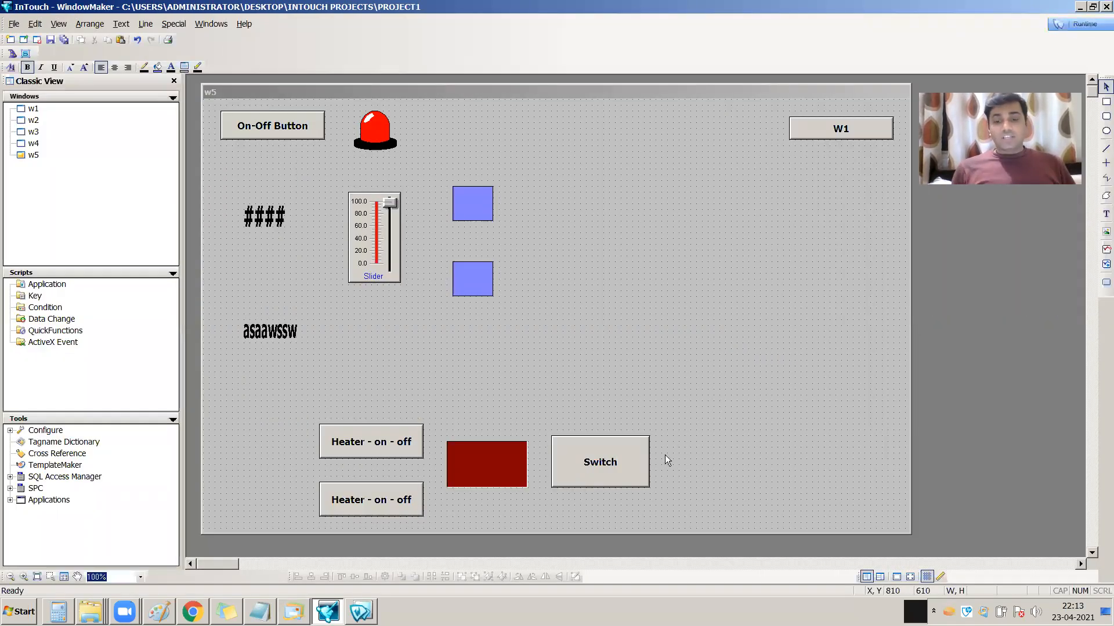
# Duplicate the Switch button and stack the two buttons one above the other beside the light panel
pyautogui.click(632, 456)
pyautogui.hotkey('ctrl', 'c')
pyautogui.hotkey('ctrl', 'v')
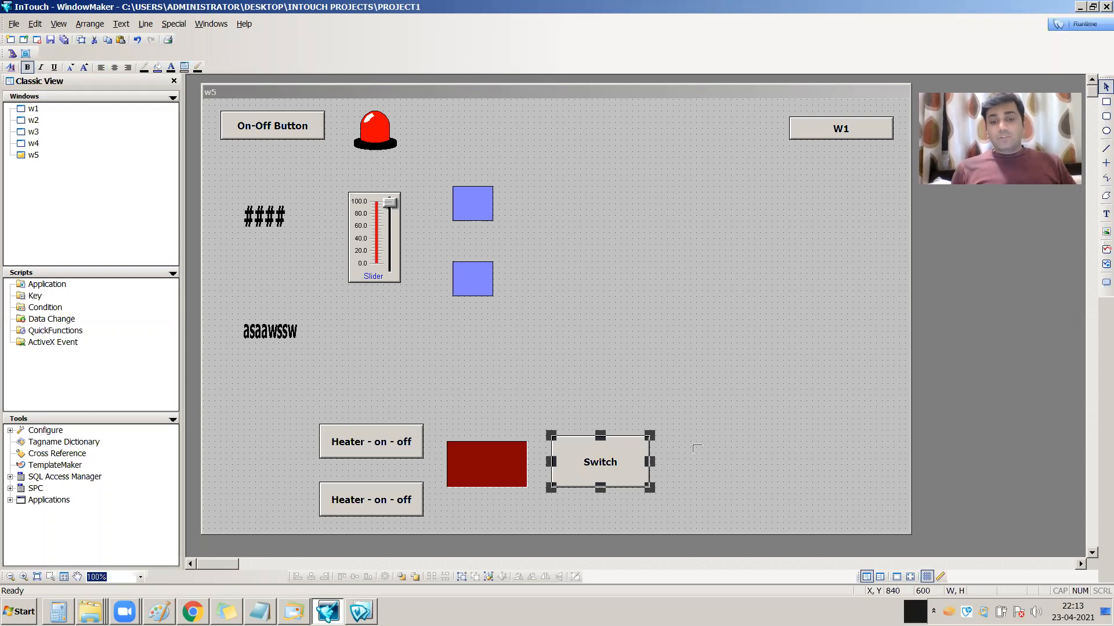
pyautogui.click(719, 449)
pyautogui.moveTo(745, 463); pyautogui.dragTo(699, 452)
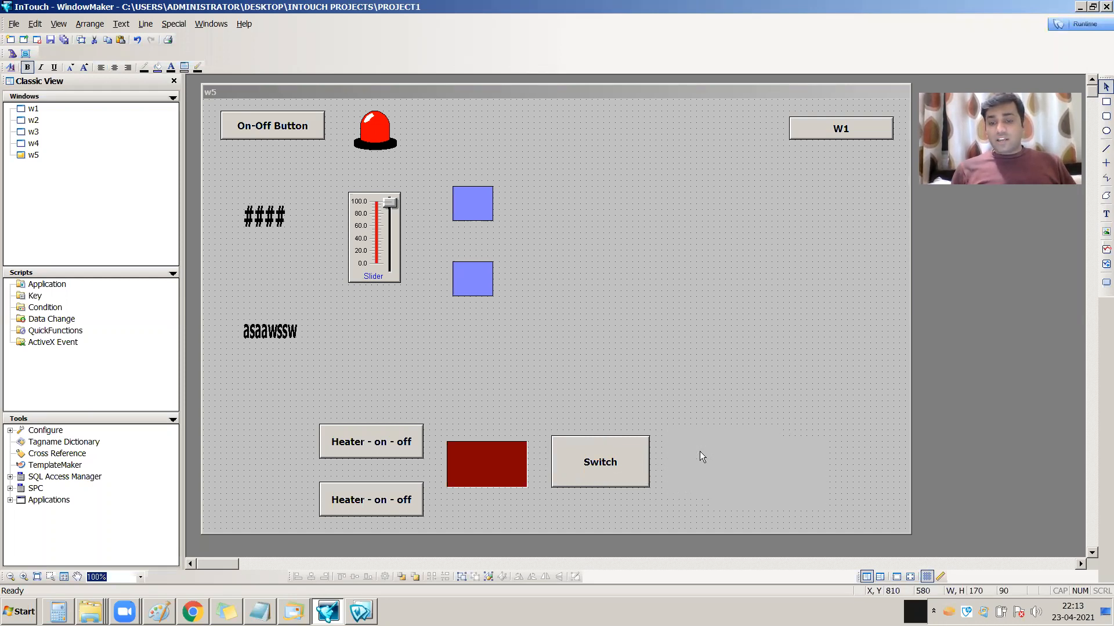
pyautogui.moveTo(592, 459); pyautogui.dragTo(593, 413)
pyautogui.click(717, 461)
pyautogui.moveTo(717, 461); pyautogui.dragTo(595, 480)
# Replace the lower Switch button's touch action script with heater_on = 0; using the heater_on tag from the tag list
pyautogui.doubleClick(624, 473)
pyautogui.click(435, 368)
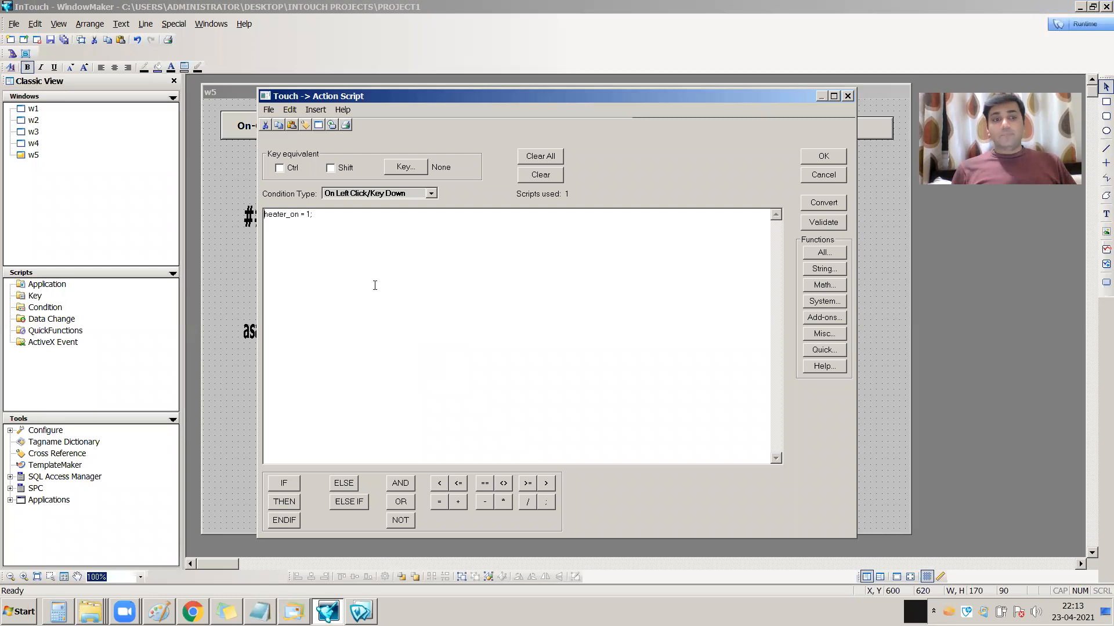
pyautogui.click(336, 213)
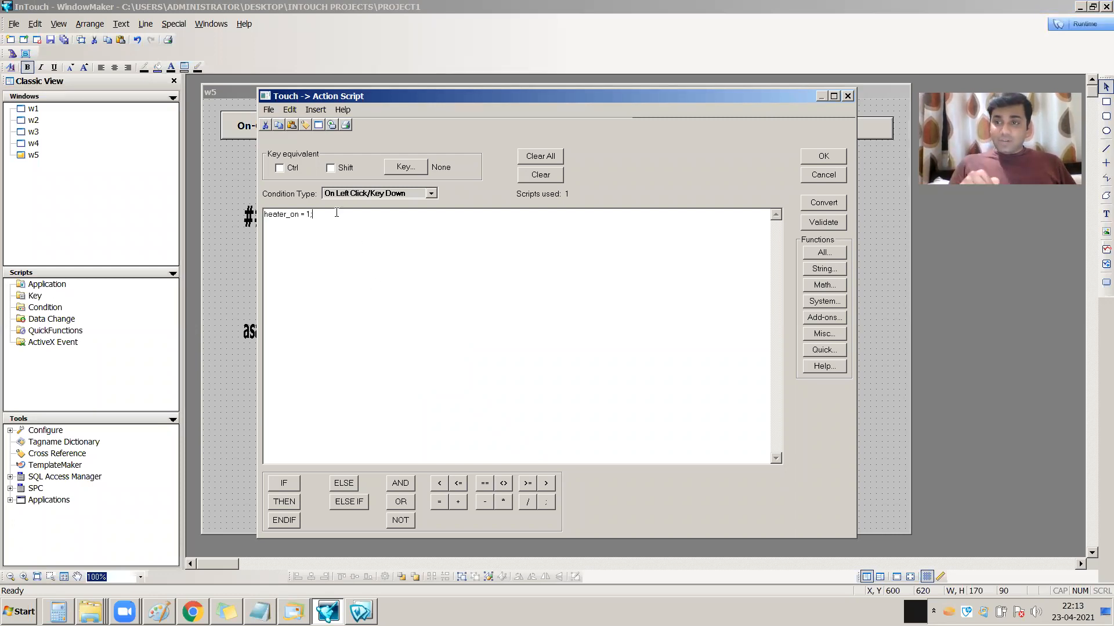
pyautogui.press('BackSpace')
pyautogui.press('BackSpace')
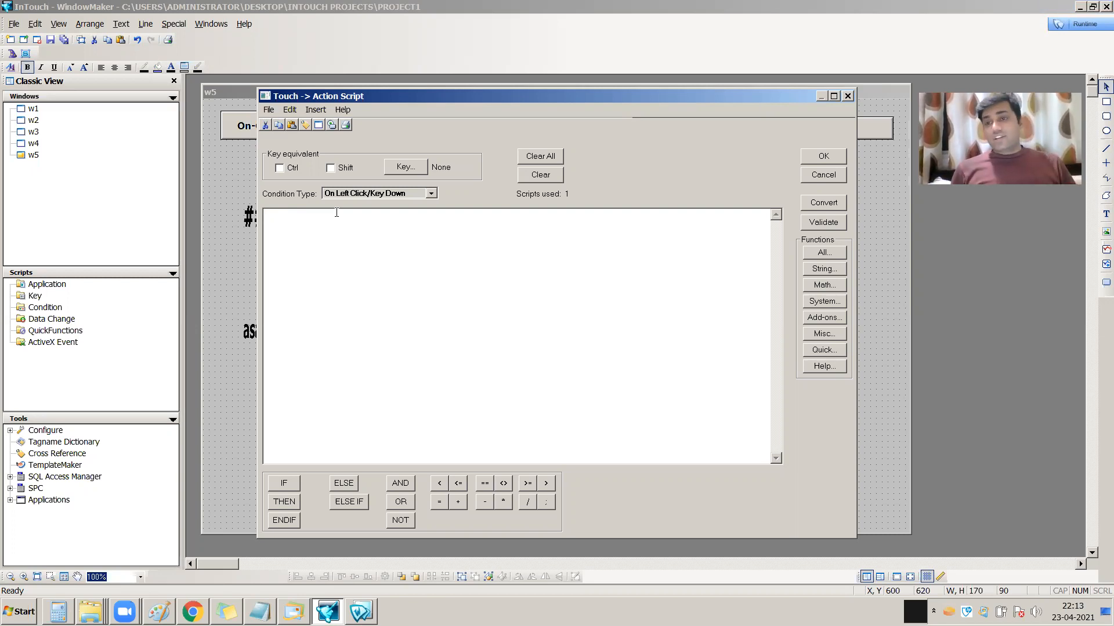
pyautogui.doubleClick(317, 229)
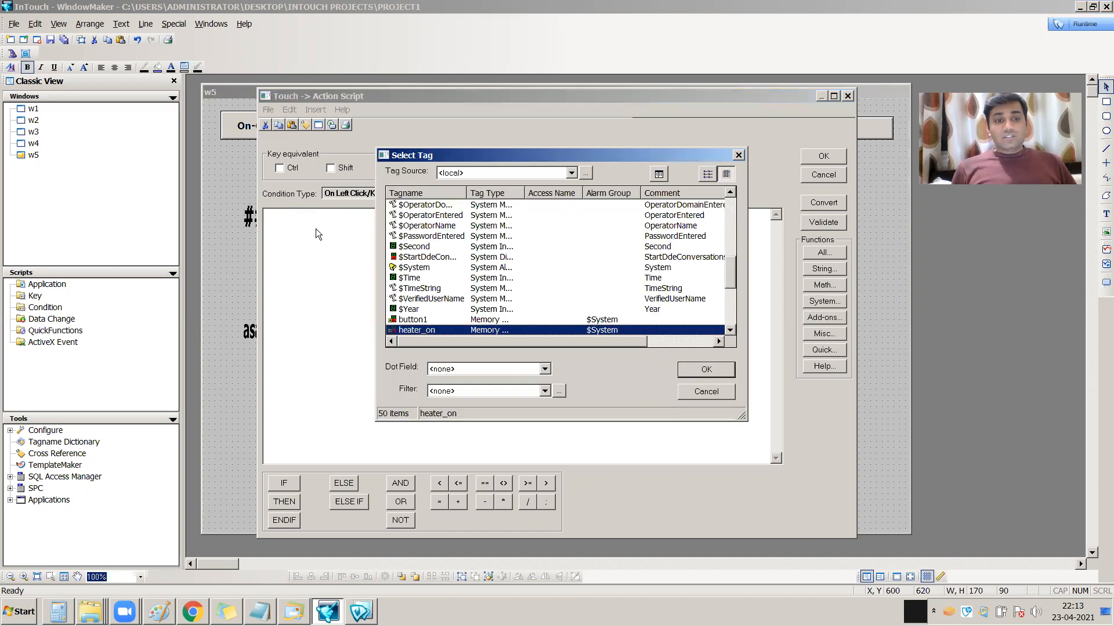
pyautogui.scroll(-1, 438, 322)
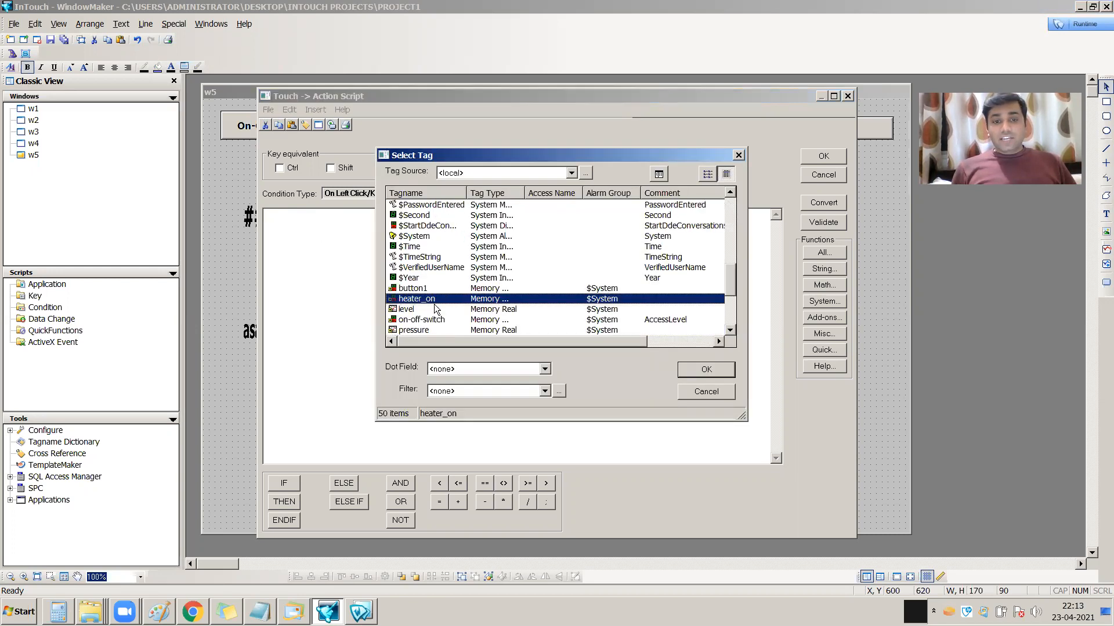
pyautogui.click(703, 371)
pyautogui.write('= 0;')
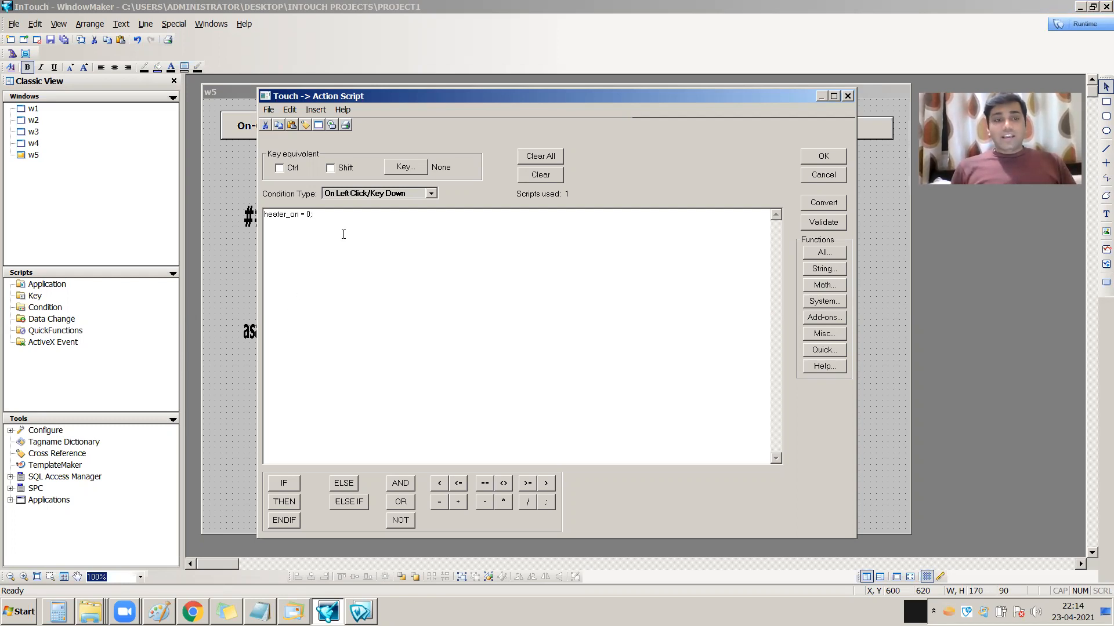
pyautogui.moveTo(313, 215); pyautogui.dragTo(264, 215)
pyautogui.click(321, 217)
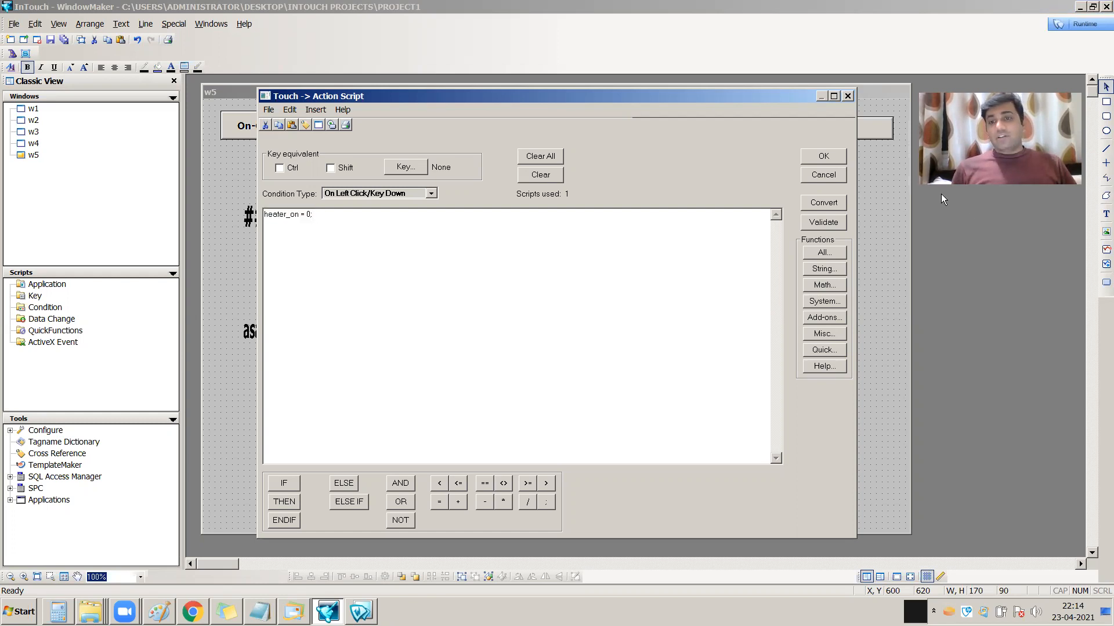
pyautogui.click(822, 158)
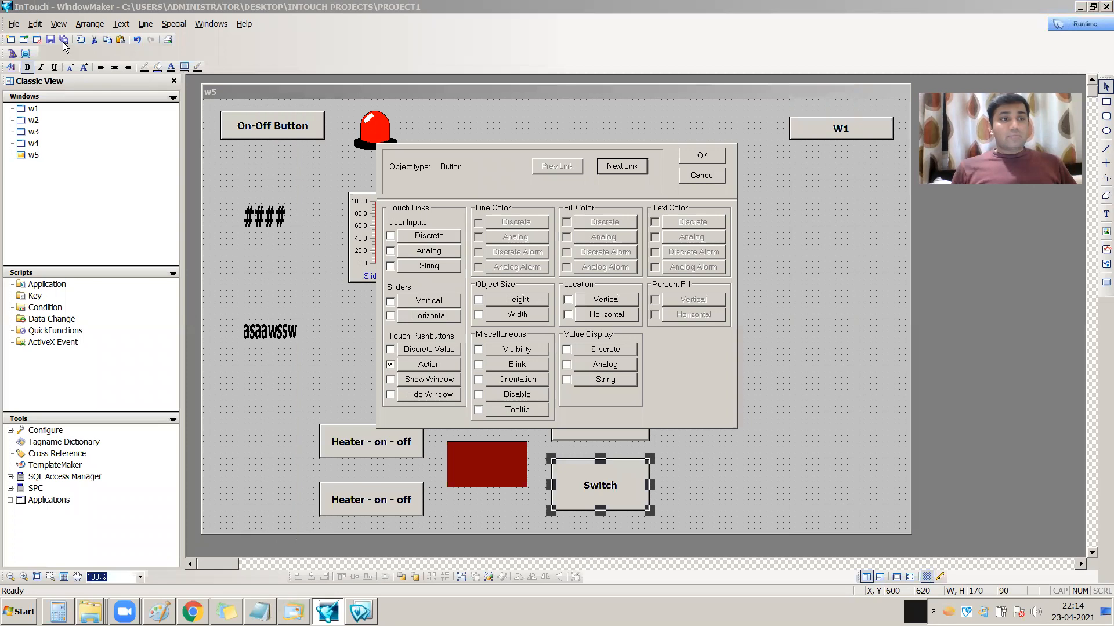
pyautogui.click(703, 158)
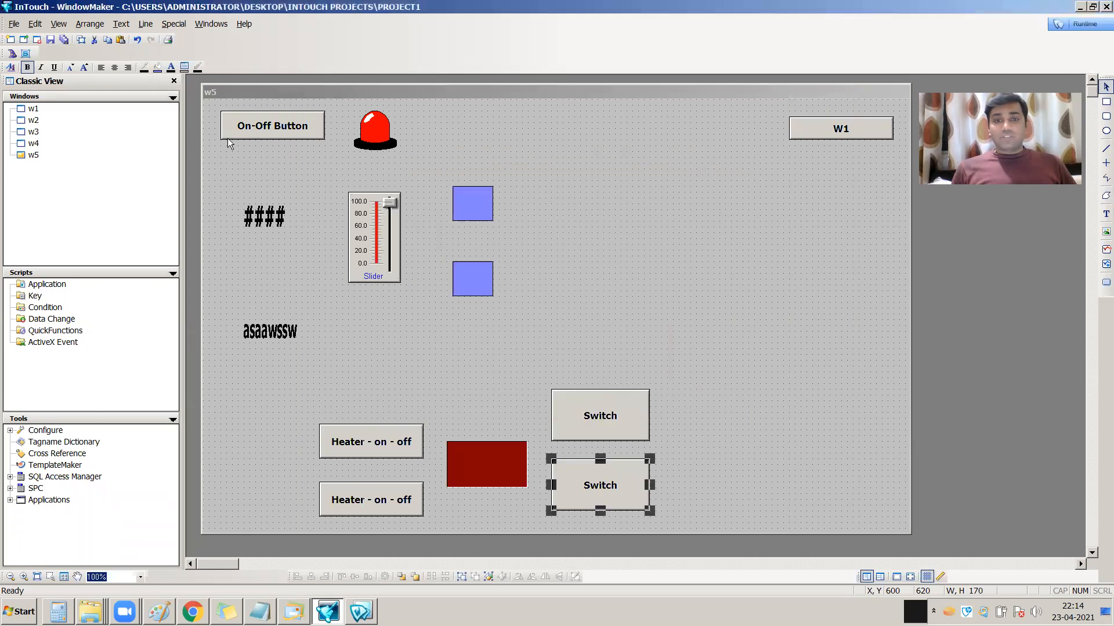
# Test both Switch buttons against the light panel in runtime, and return to development mode
pyautogui.click(1102, 28)
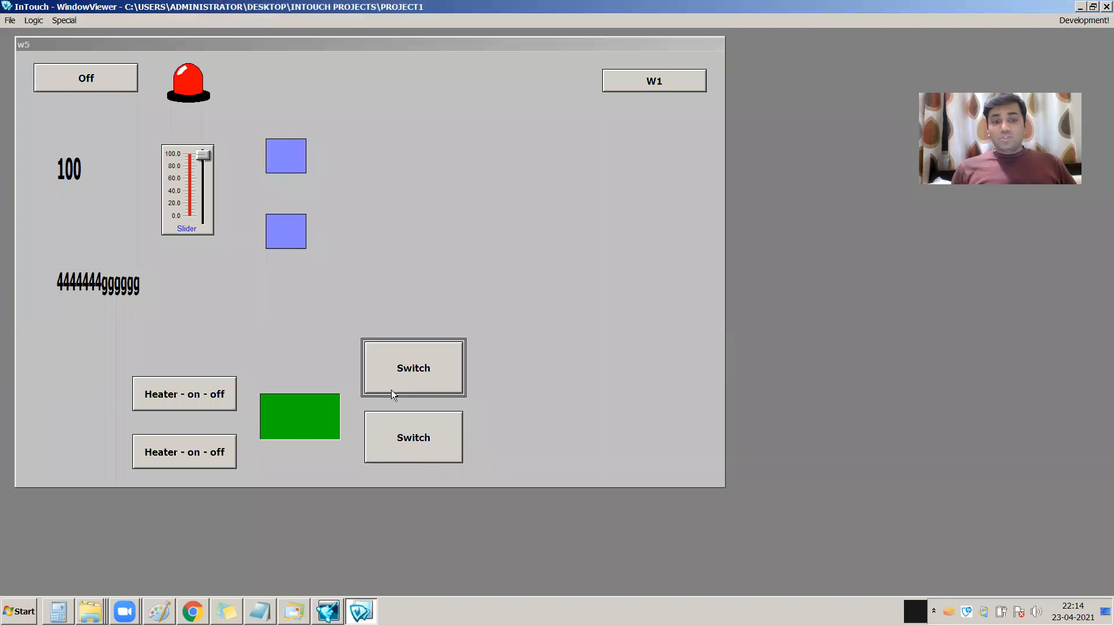
pyautogui.click(424, 440)
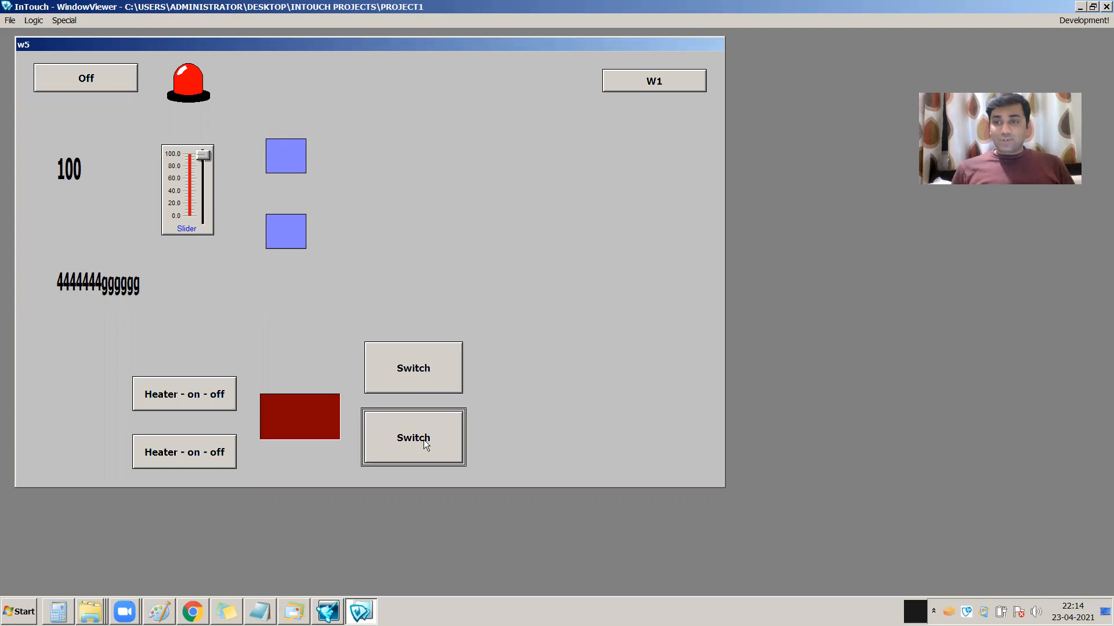
pyautogui.click(430, 377)
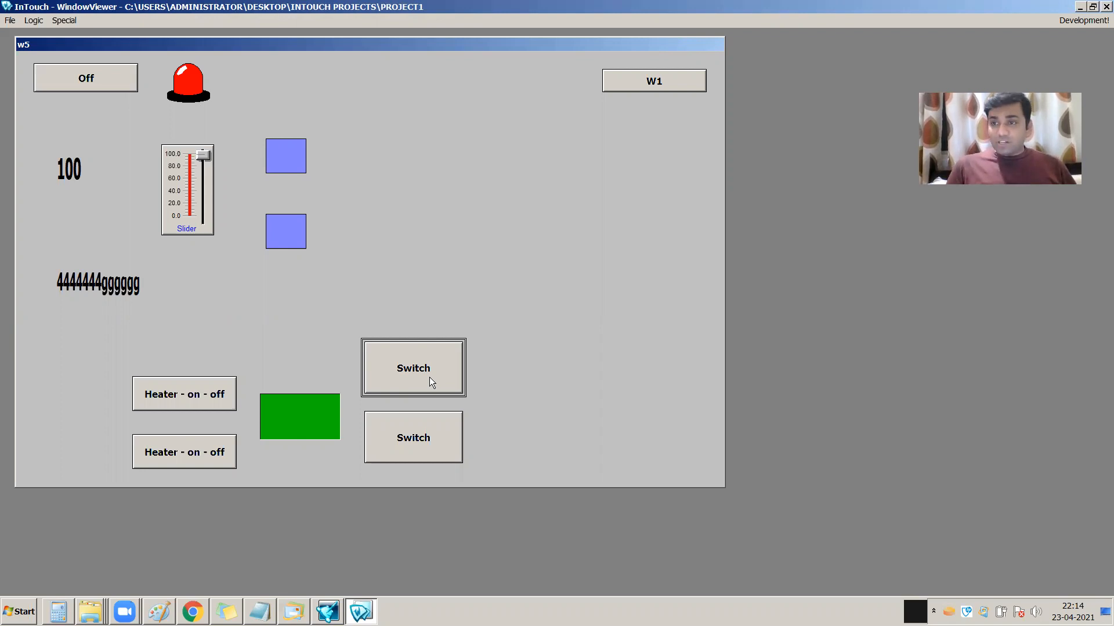
pyautogui.click(1084, 20)
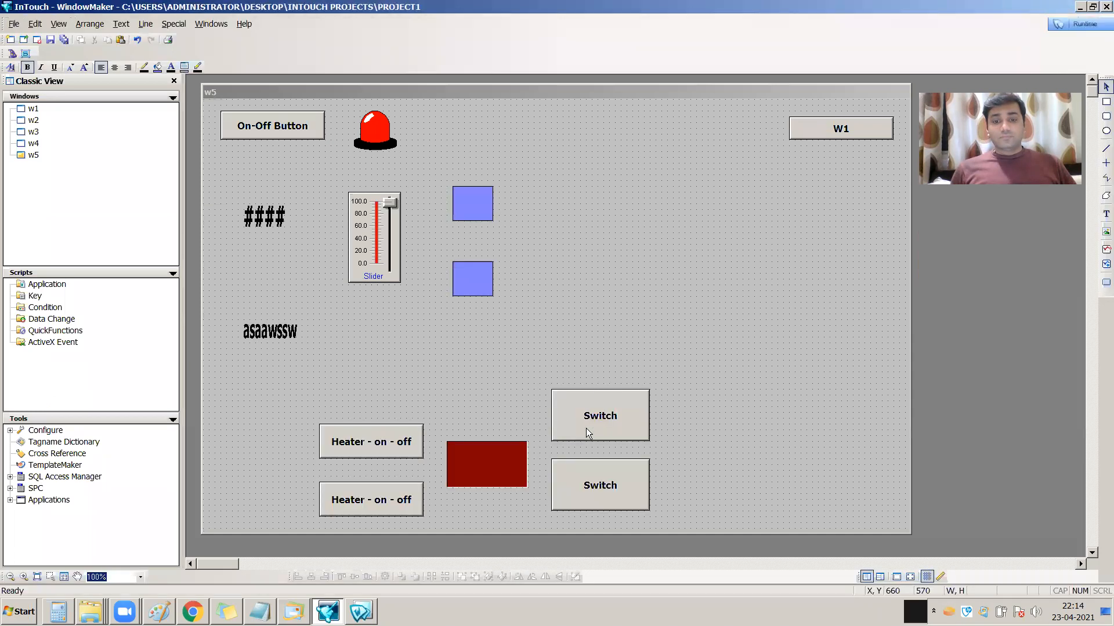
# Review the upper Switch button's touch action script without changing it
pyautogui.doubleClick(589, 434)
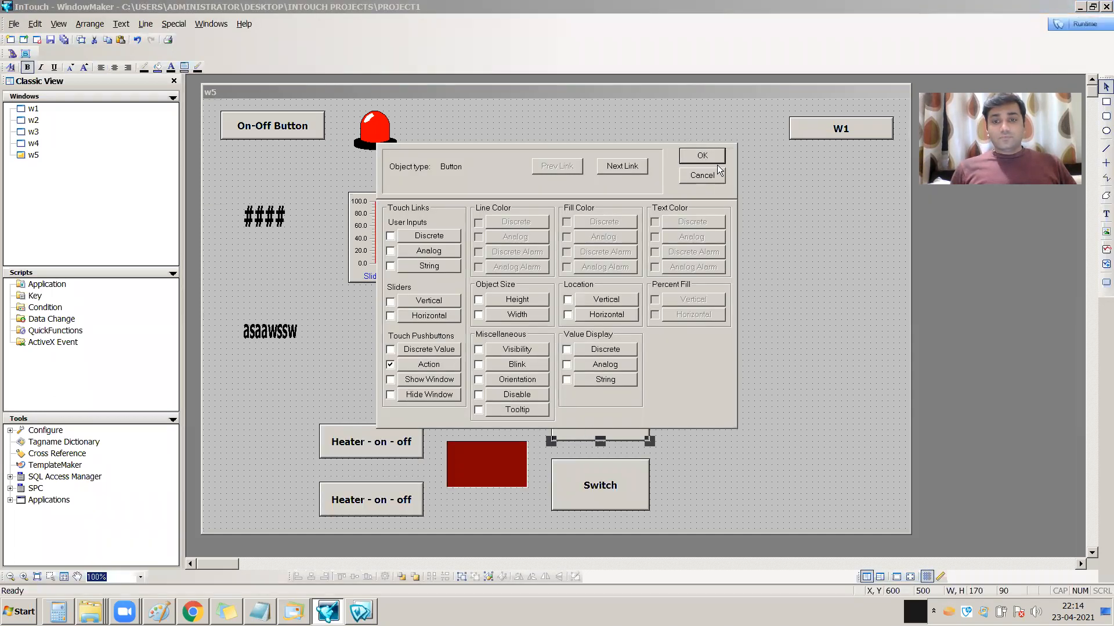
pyautogui.click(435, 365)
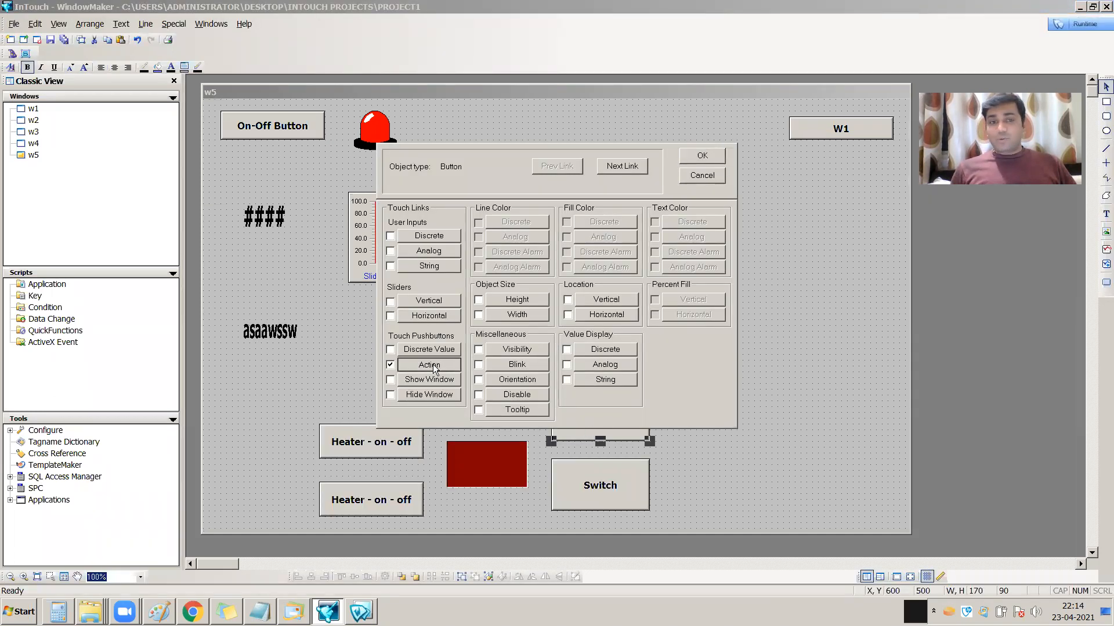
pyautogui.moveTo(314, 215); pyautogui.dragTo(264, 216)
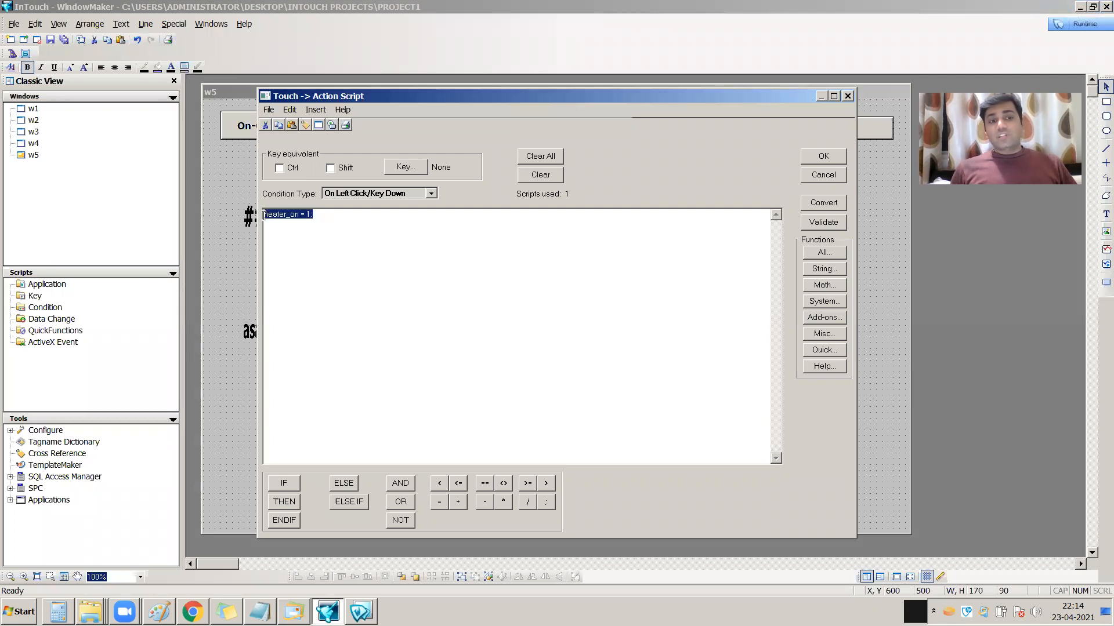
pyautogui.click(265, 216)
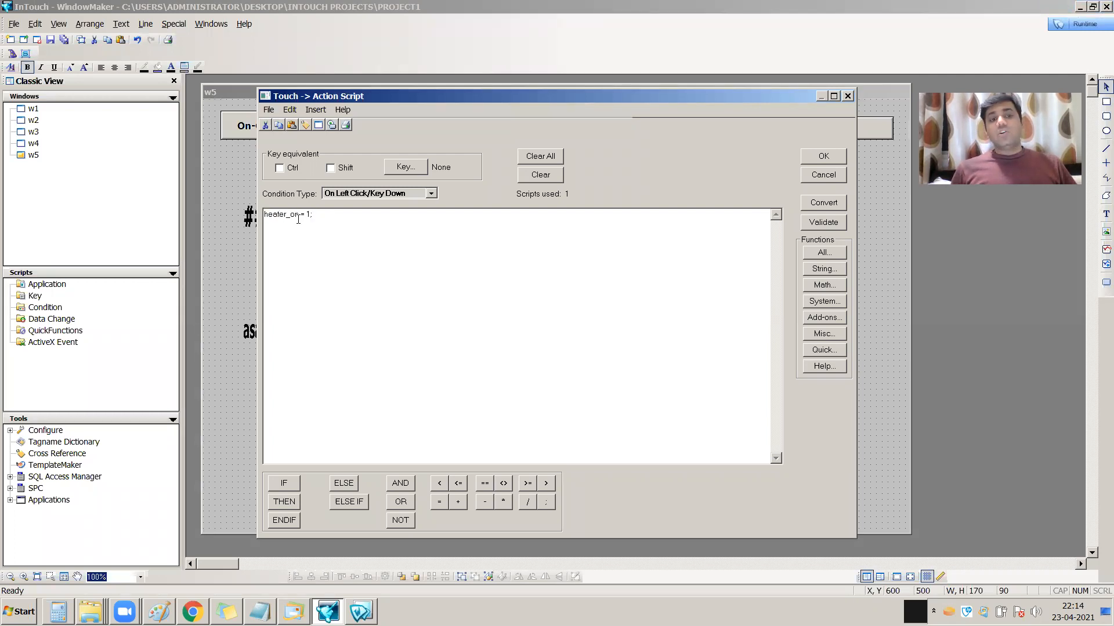
pyautogui.click(821, 163)
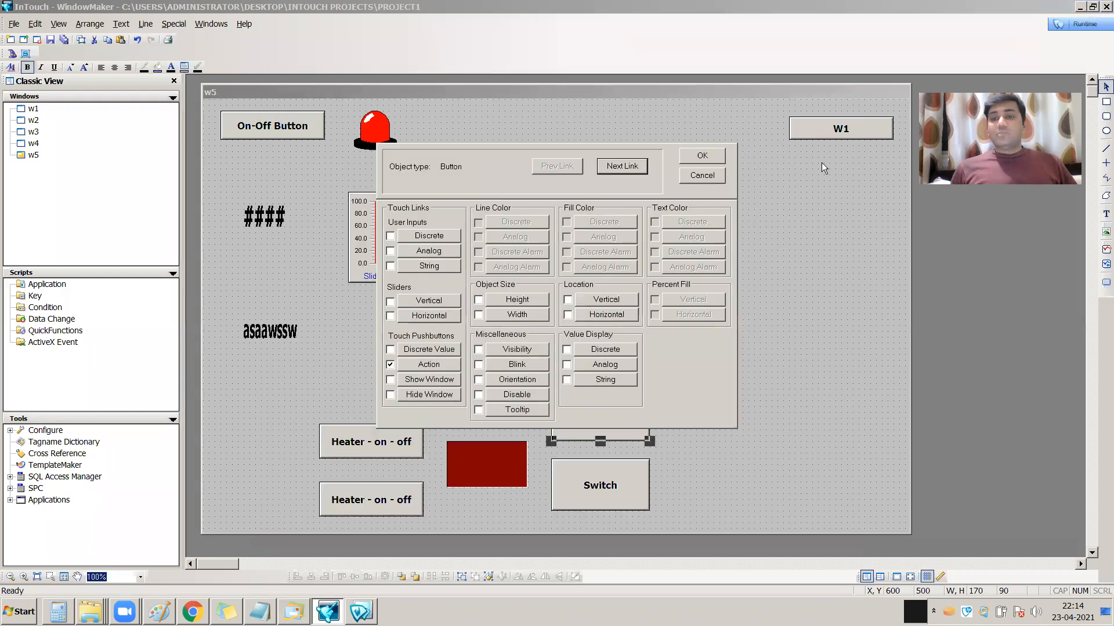
pyautogui.click(703, 162)
pyautogui.click(759, 427)
# Substitute the upper Switch button's label string with heater on
pyautogui.click(621, 417)
pyautogui.rightClick(620, 416)
pyautogui.moveTo(696, 359)
pyautogui.click(754, 372)
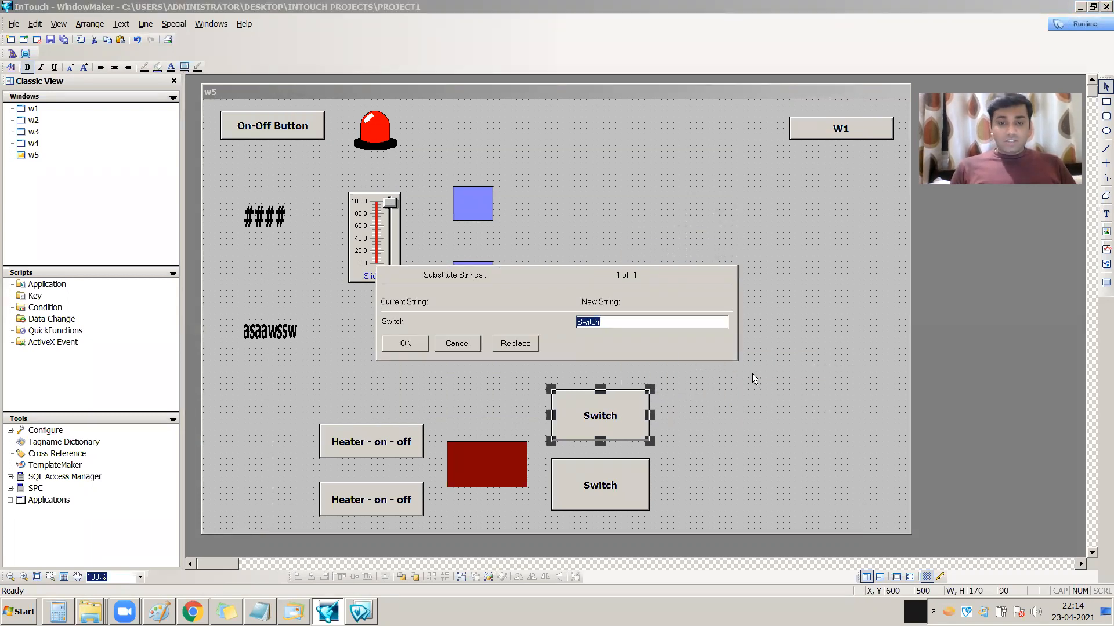
pyautogui.write('heater')
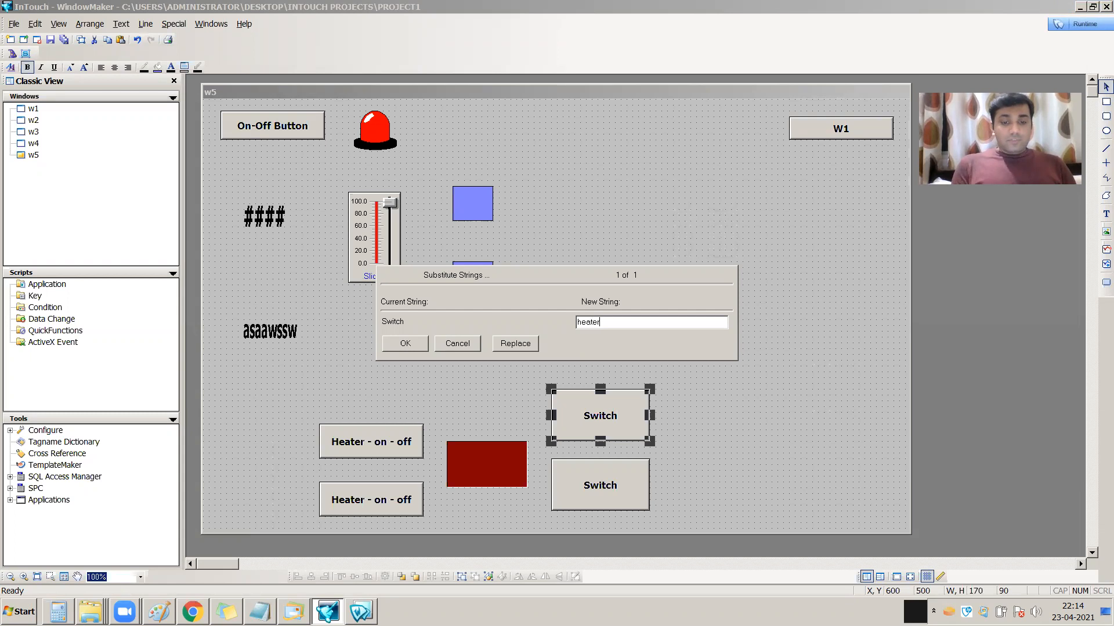
pyautogui.write(' on')
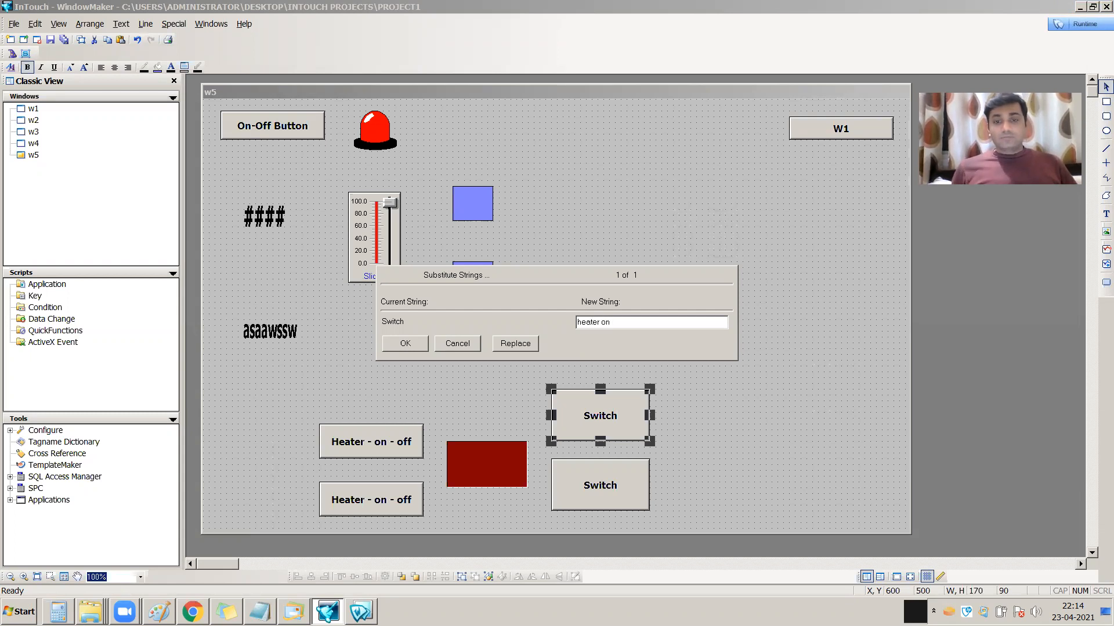
pyautogui.click(406, 343)
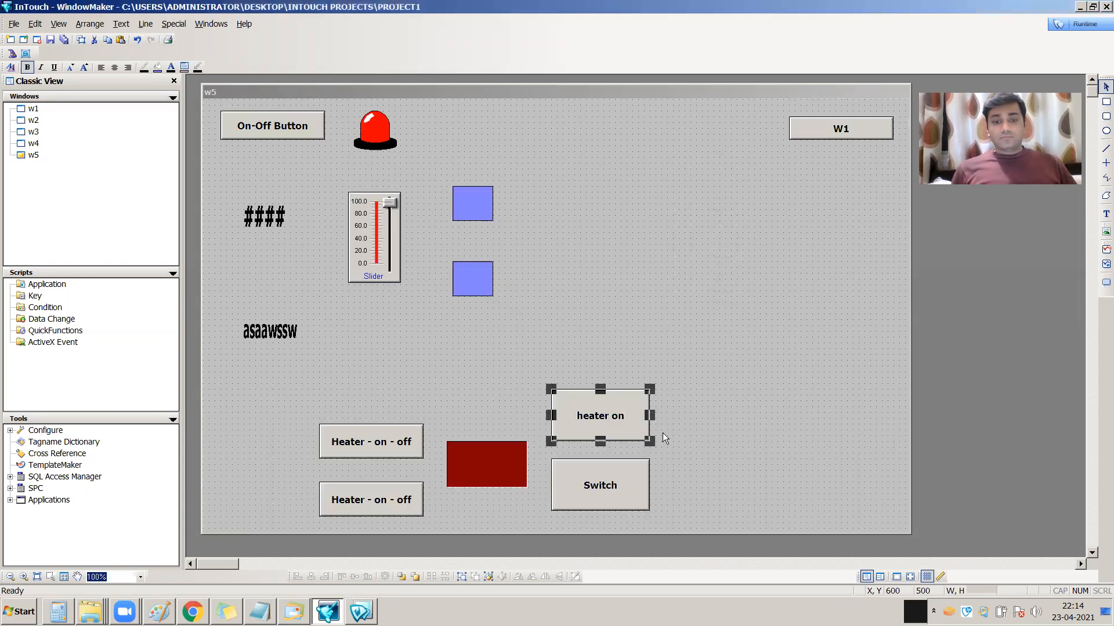
# Substitute the lower Switch button's label string with heater off
pyautogui.rightClick(624, 481)
pyautogui.moveTo(680, 429)
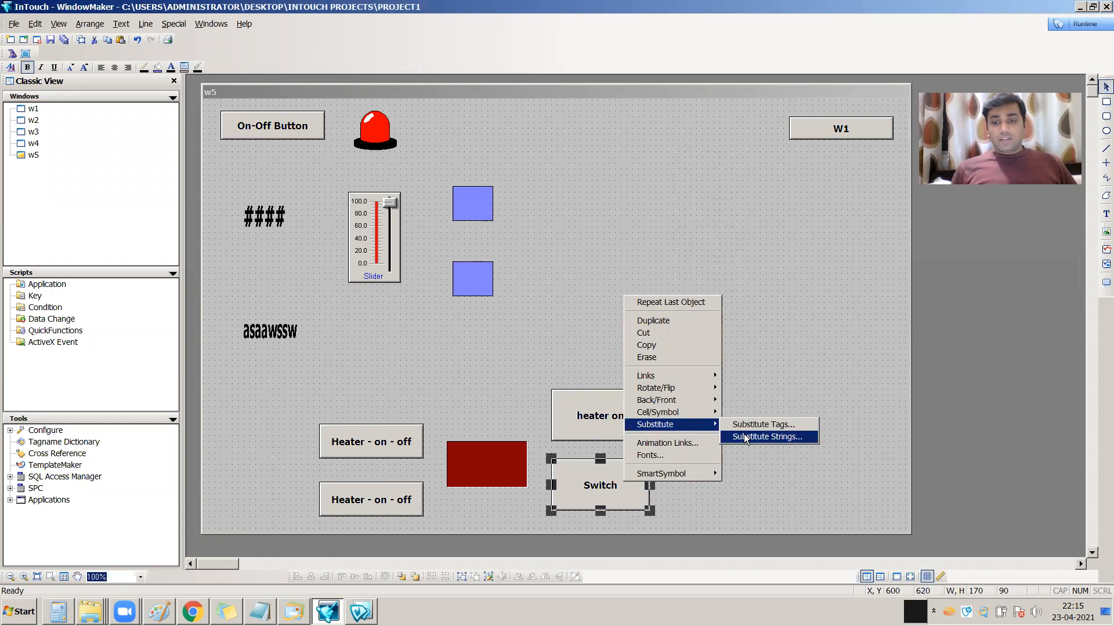
pyautogui.click(745, 438)
pyautogui.write('hea')
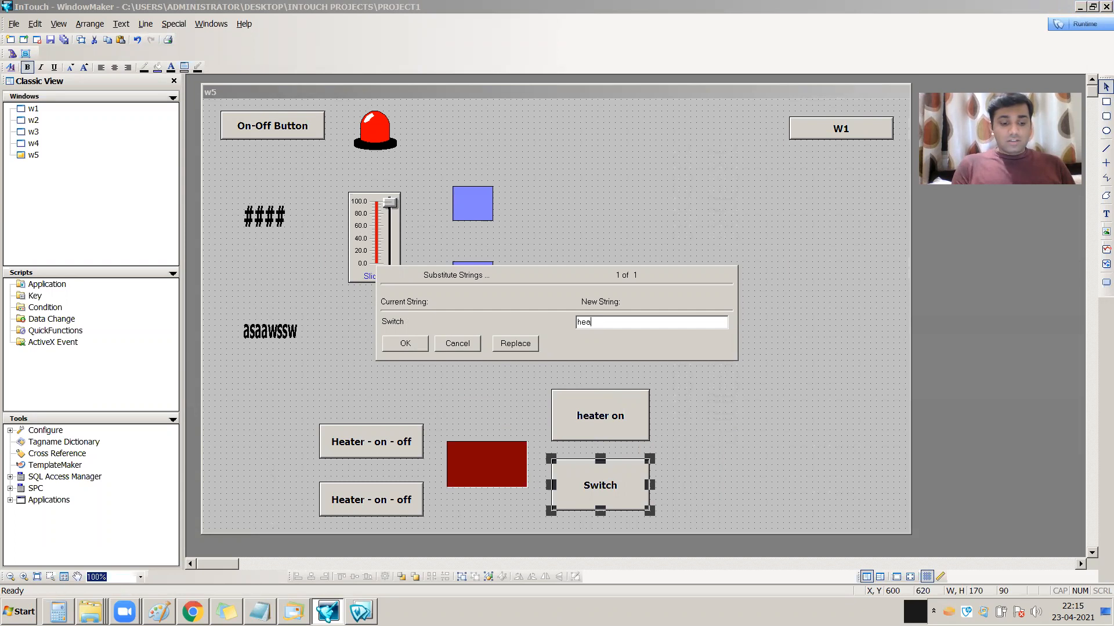
pyautogui.write('ter off')
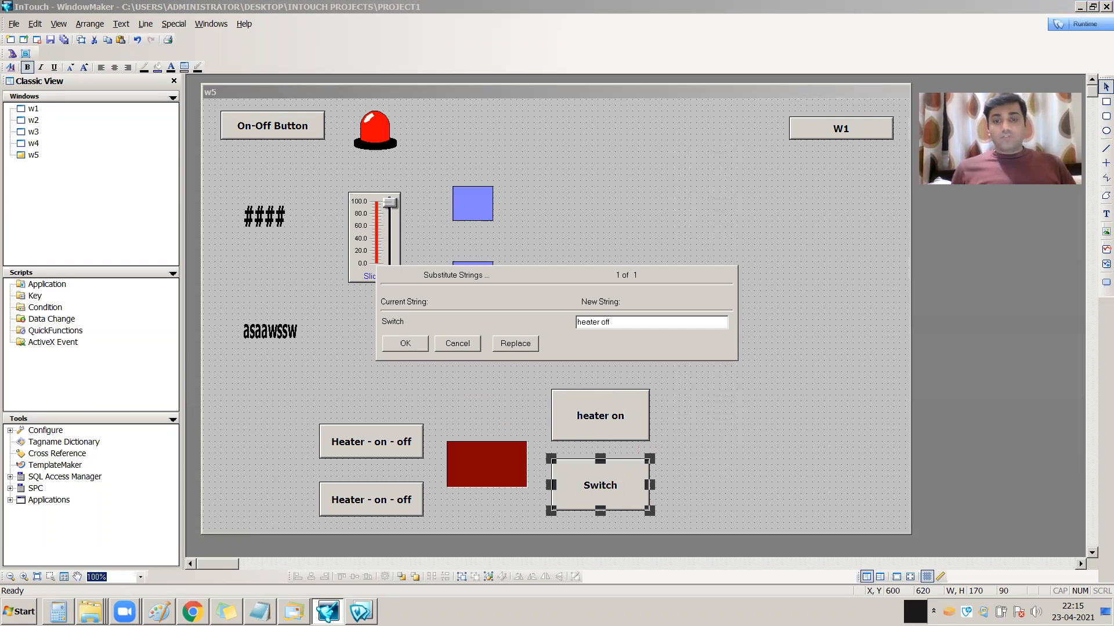
pyautogui.click(420, 347)
pyautogui.click(780, 412)
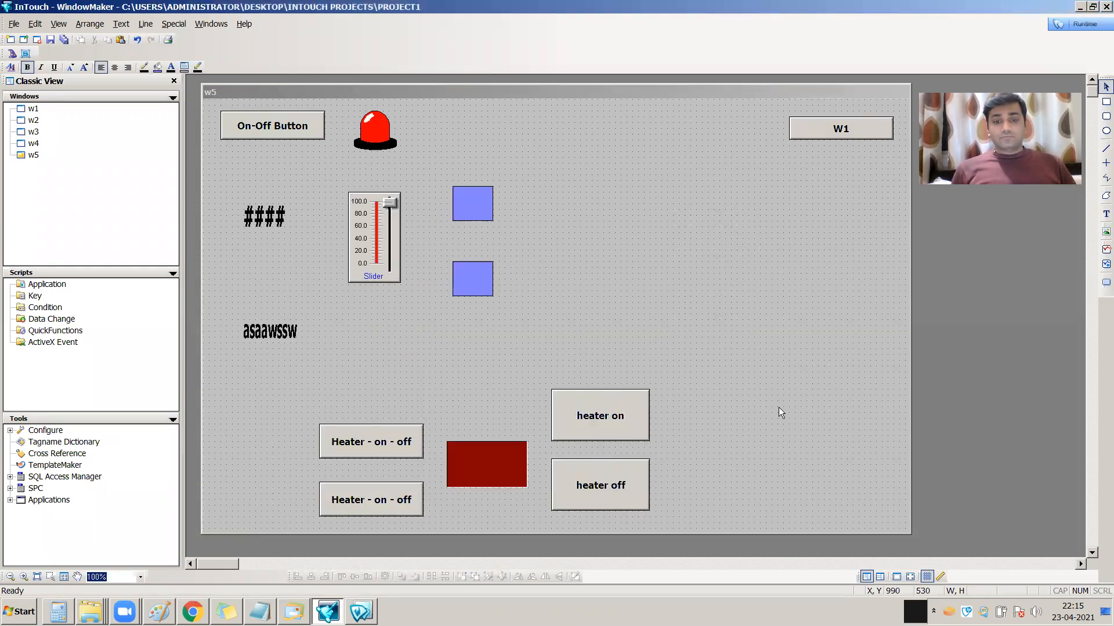
# Test the heater on, heater off and both Heater - on - off buttons against the light panel in runtime, and return to development mode
pyautogui.click(1079, 24)
pyautogui.click(427, 420)
pyautogui.click(430, 378)
pyautogui.click(176, 397)
pyautogui.click(191, 457)
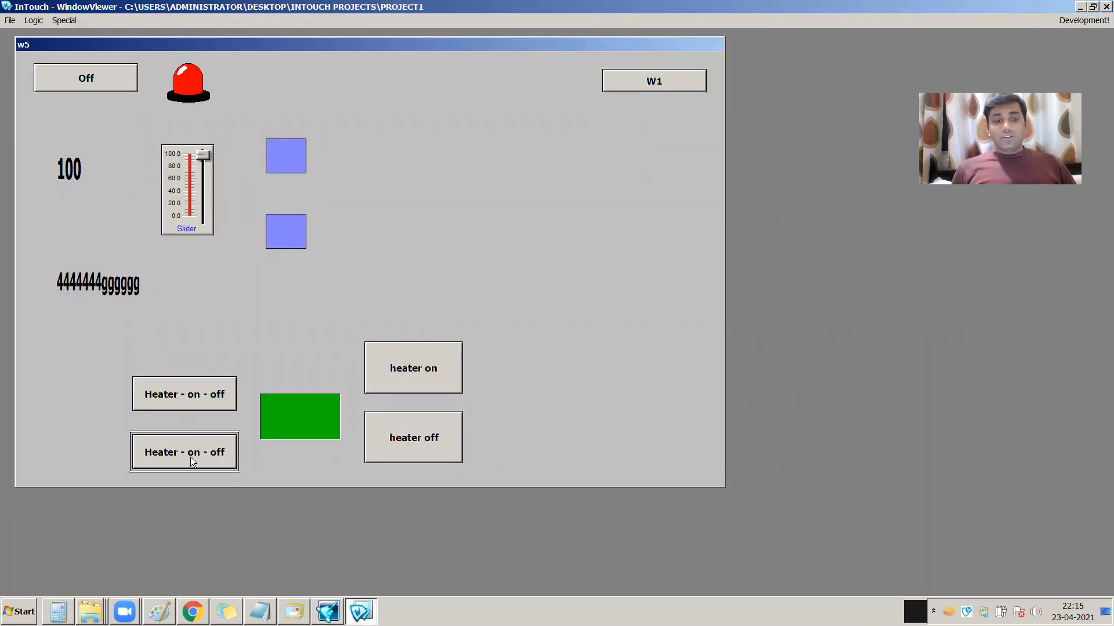
pyautogui.click(192, 400)
pyautogui.click(210, 455)
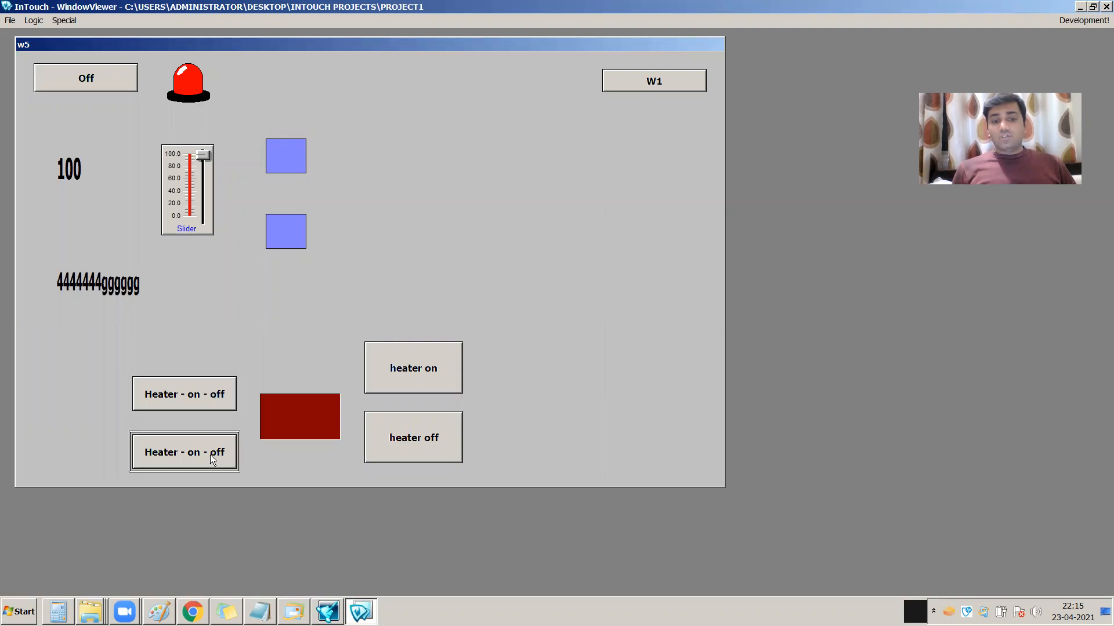
pyautogui.click(1085, 21)
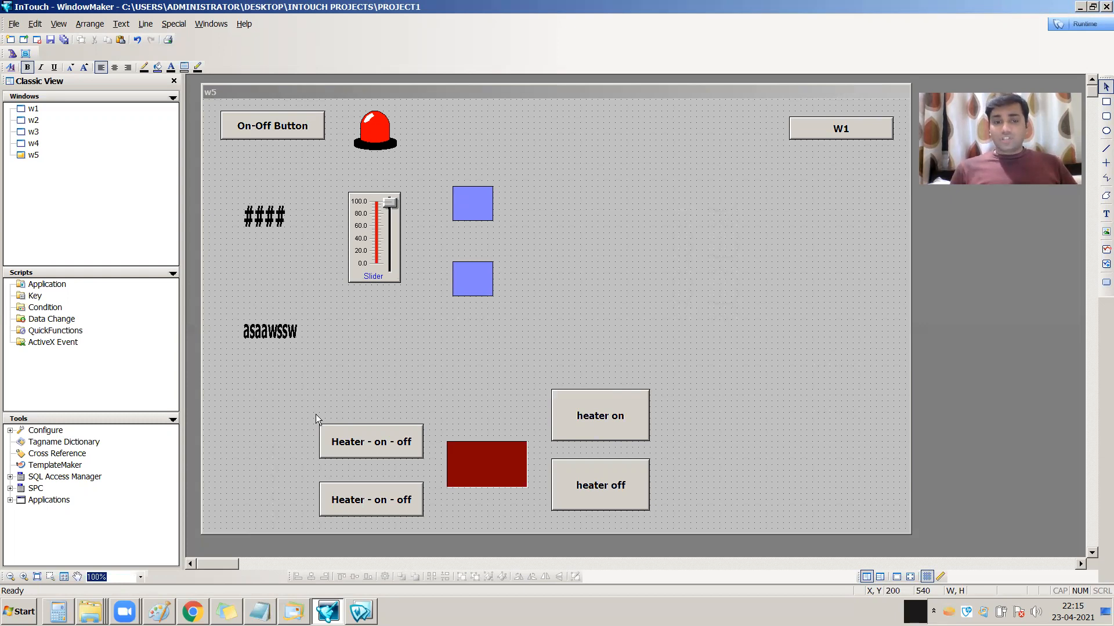
pyautogui.moveTo(304, 412); pyautogui.dragTo(433, 529)
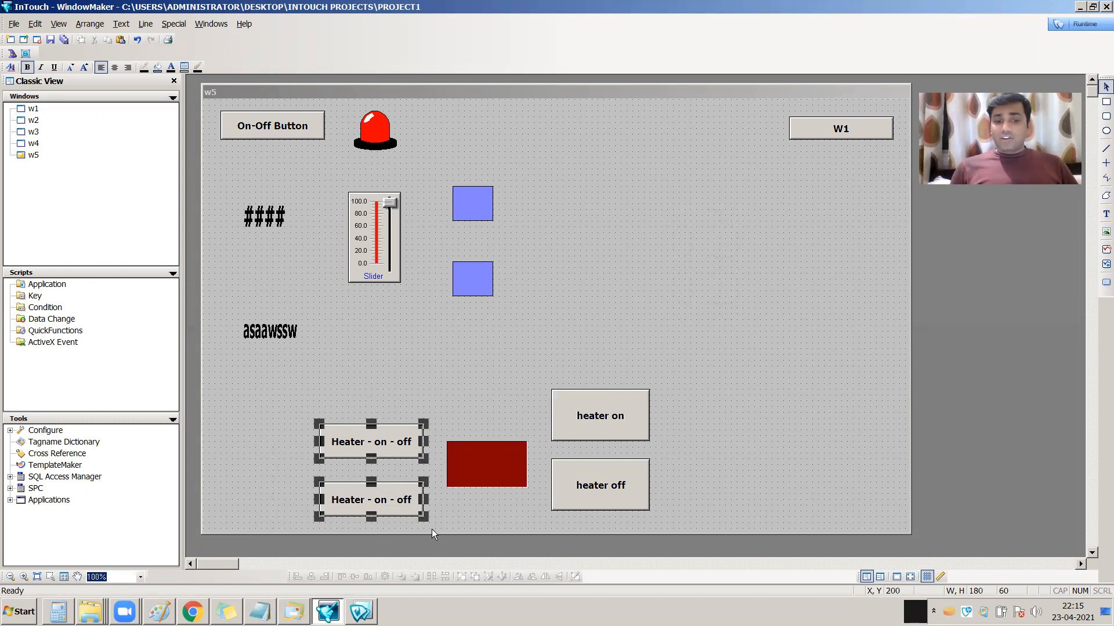
pyautogui.click(536, 386)
pyautogui.moveTo(545, 364); pyautogui.dragTo(669, 526)
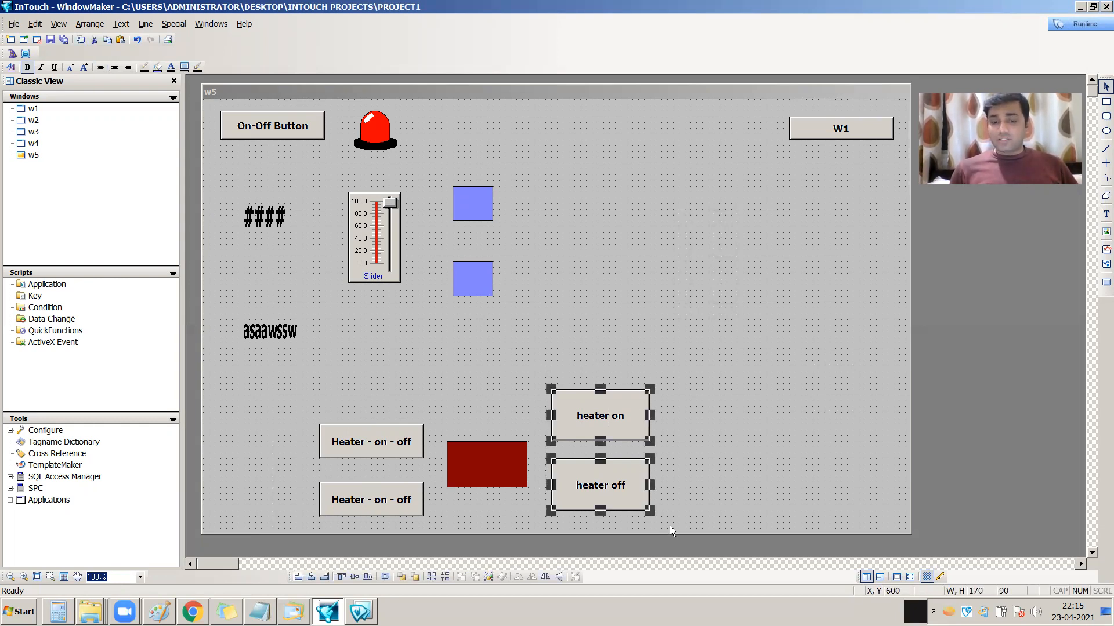
pyautogui.click(686, 489)
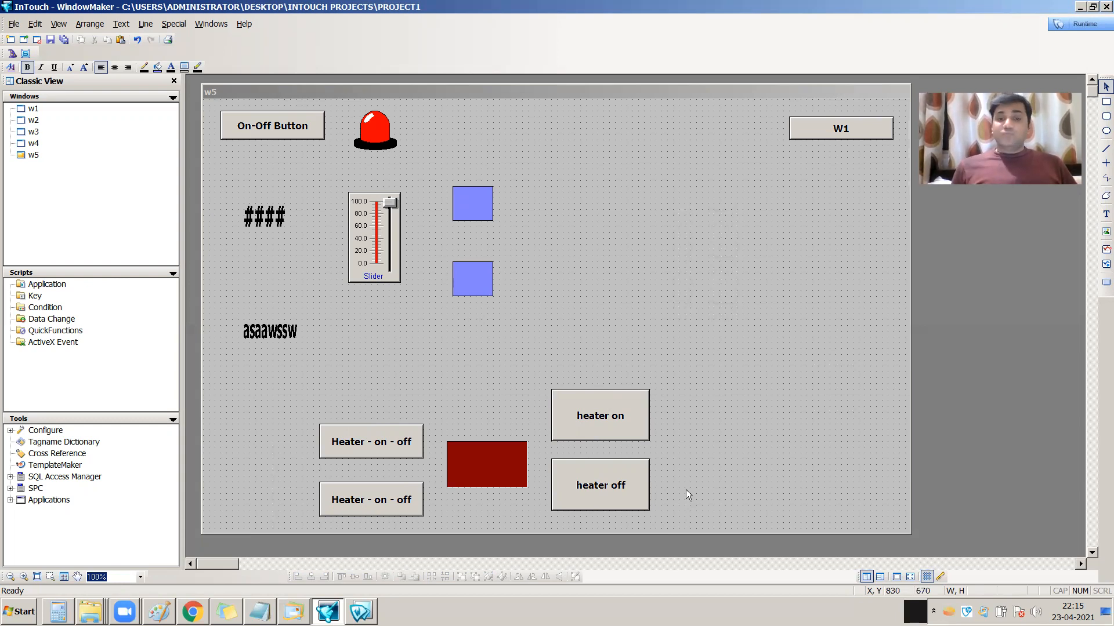
# Draw a new button about 170 by 50 below the W1 button in window w5
pyautogui.click(1106, 283)
pyautogui.moveTo(800, 447); pyautogui.dragTo(852, 209)
pyautogui.click(861, 273)
# Give the new Text button a Show Window touch link that opens only window w1
pyautogui.doubleClick(855, 204)
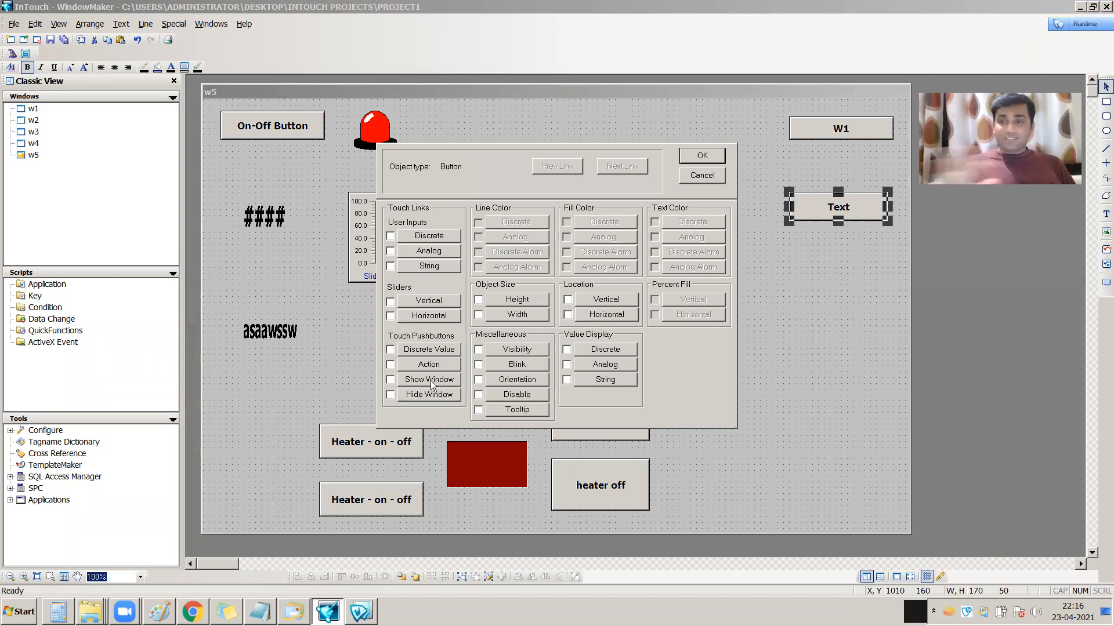
pyautogui.click(429, 380)
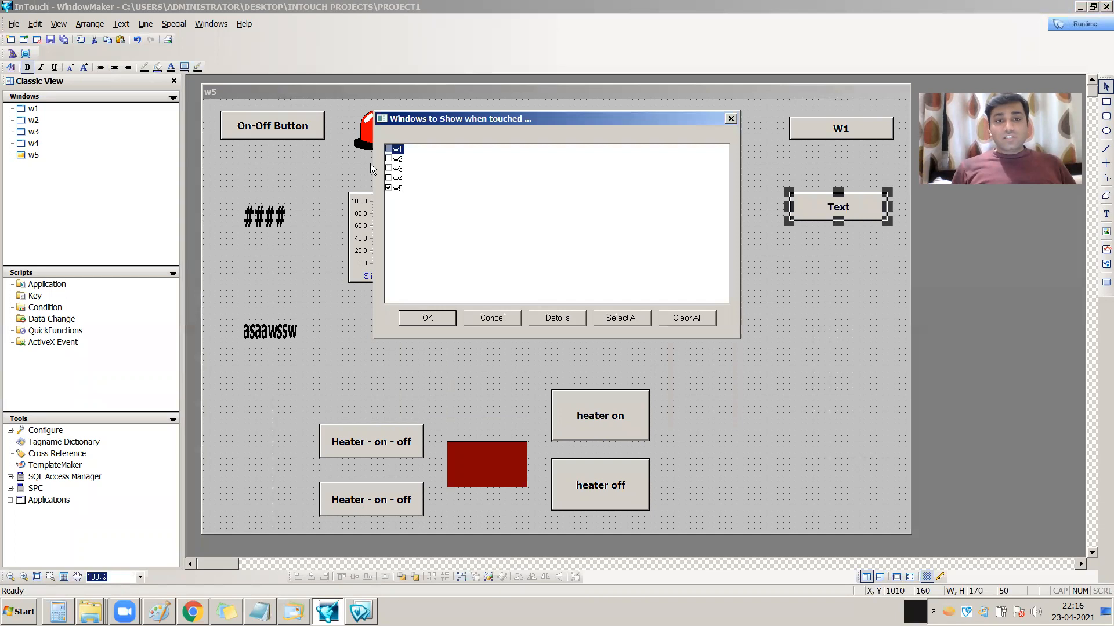
pyautogui.click(397, 189)
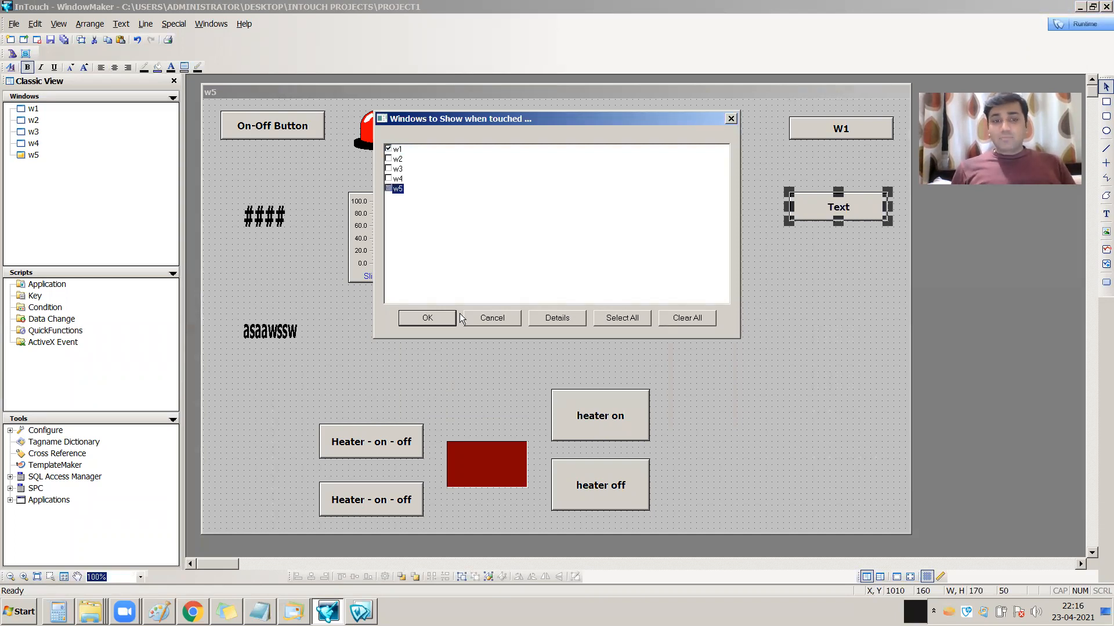
pyautogui.click(435, 318)
pyautogui.click(696, 156)
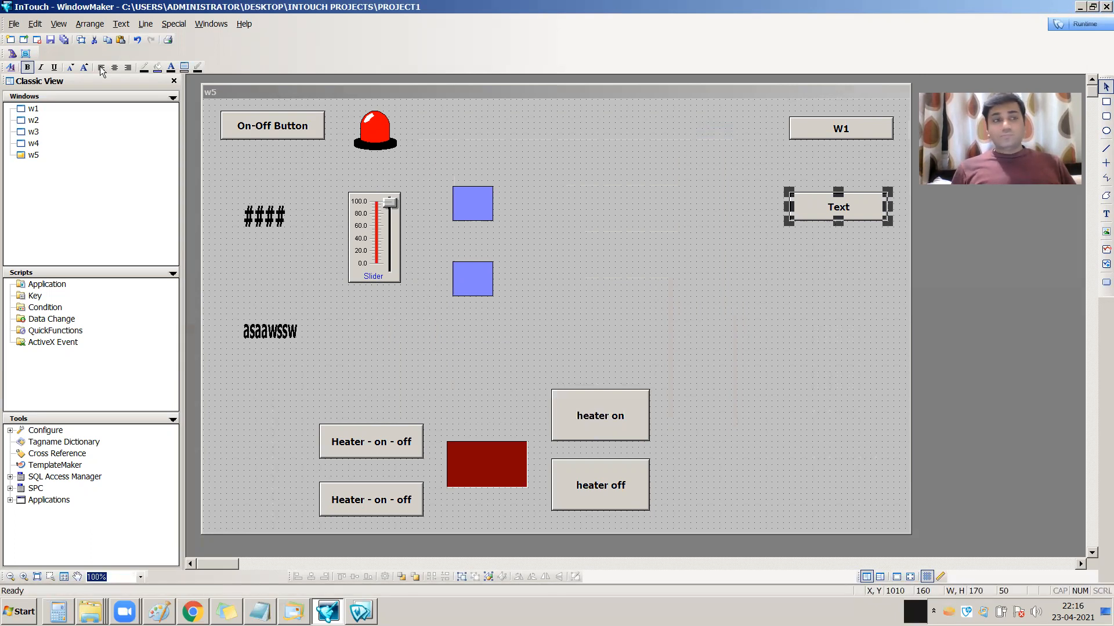
# Test the Text button's jump to w1 in runtime, go back to w5, and return to development mode
pyautogui.click(1094, 29)
pyautogui.click(666, 163)
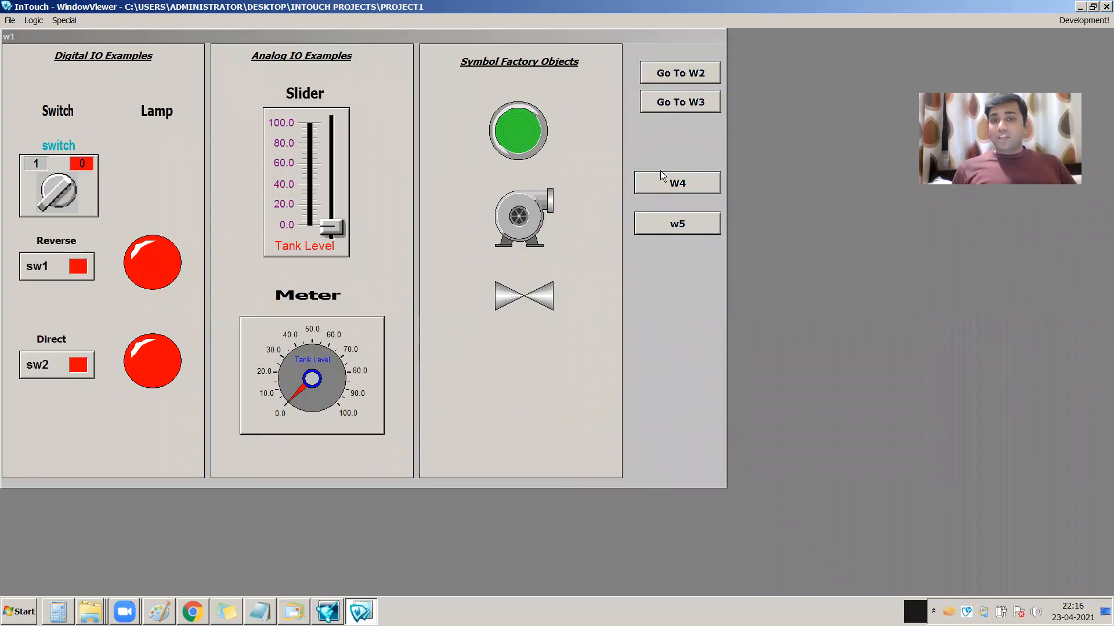
pyautogui.click(677, 227)
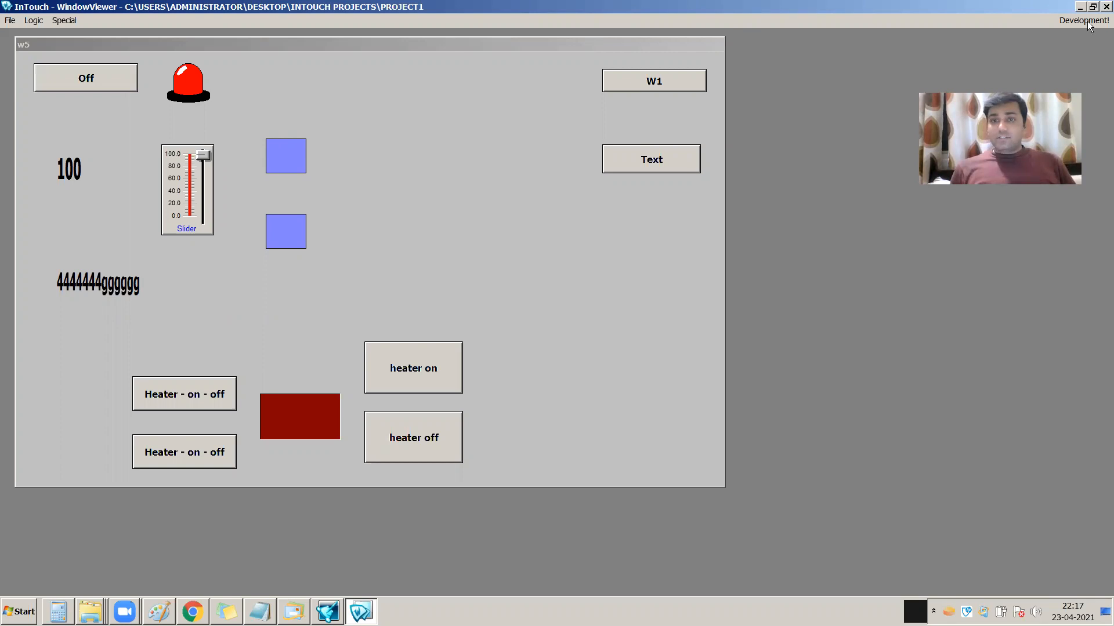
pyautogui.hotkey('alt', 'Tab')
# Duplicate the Text button and place the copy below the original
pyautogui.click(837, 216)
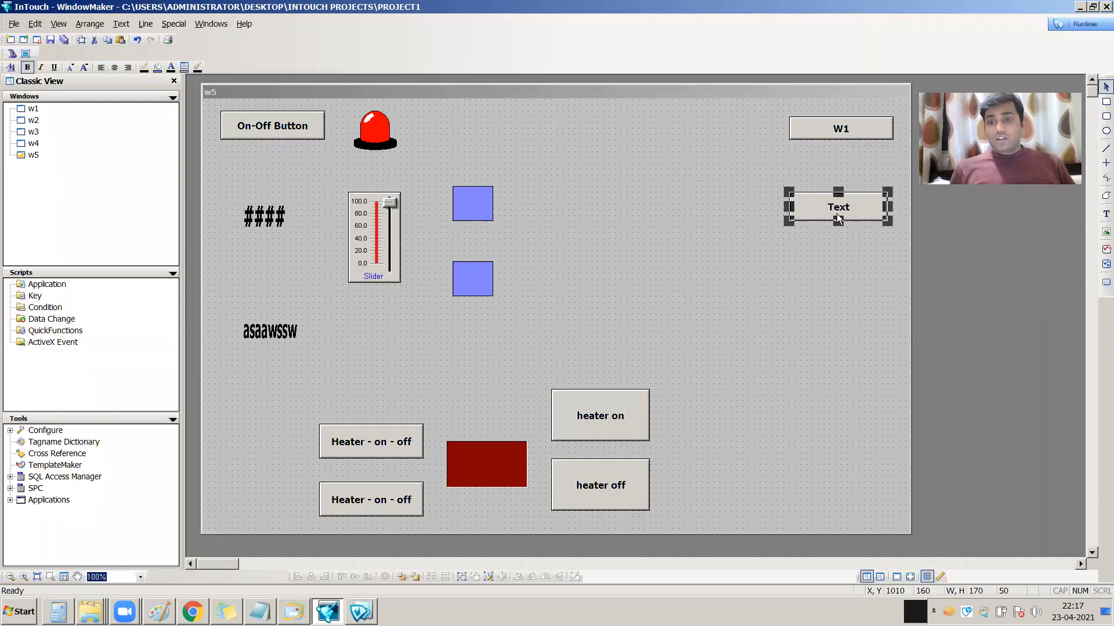
pyautogui.click(795, 277)
pyautogui.moveTo(844, 291)
pyautogui.mouseDown()
pyautogui.moveTo(835, 291)
pyautogui.moveTo(841, 302)
pyautogui.mouseUp()
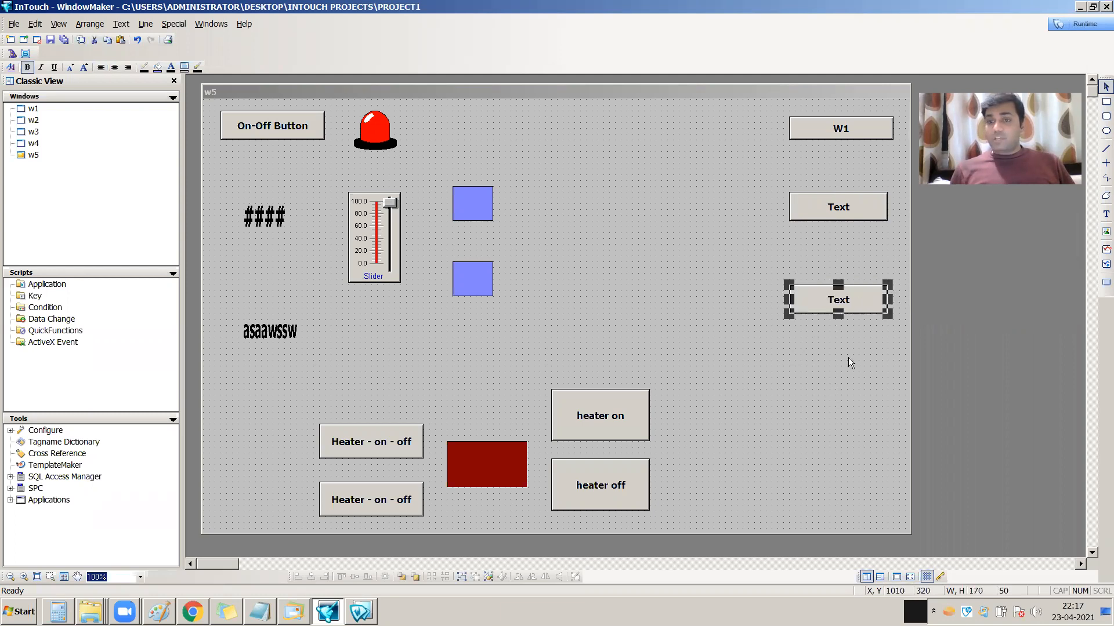
# Replace the lower Text button's Show Window link with a Hide Window touch link for window w5
pyautogui.doubleClick(837, 304)
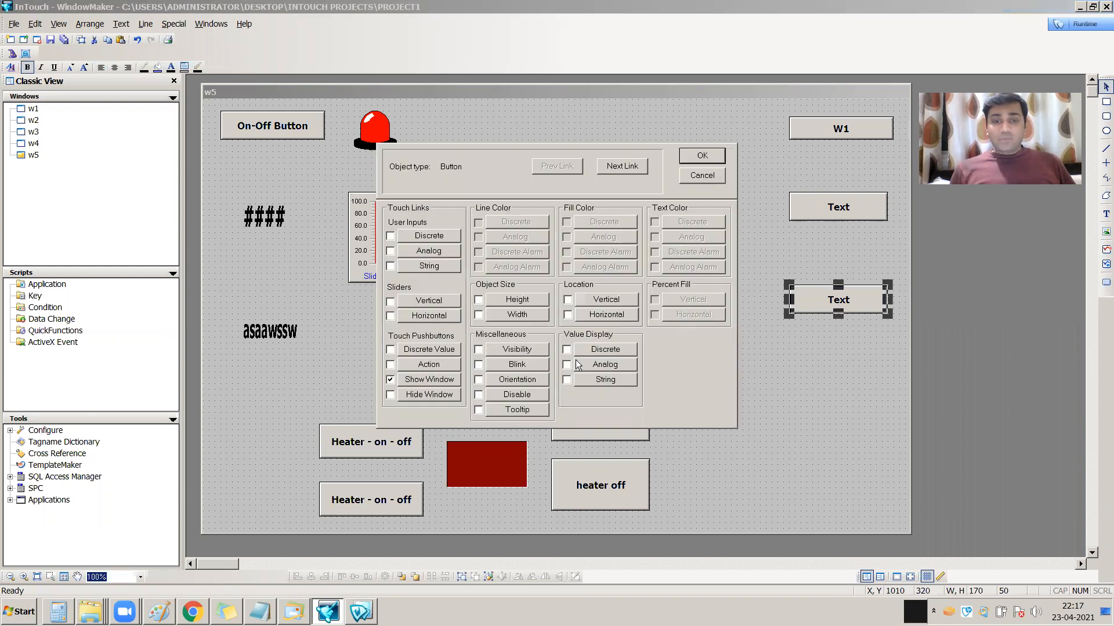
pyautogui.click(430, 393)
pyautogui.click(423, 329)
pyautogui.click(390, 380)
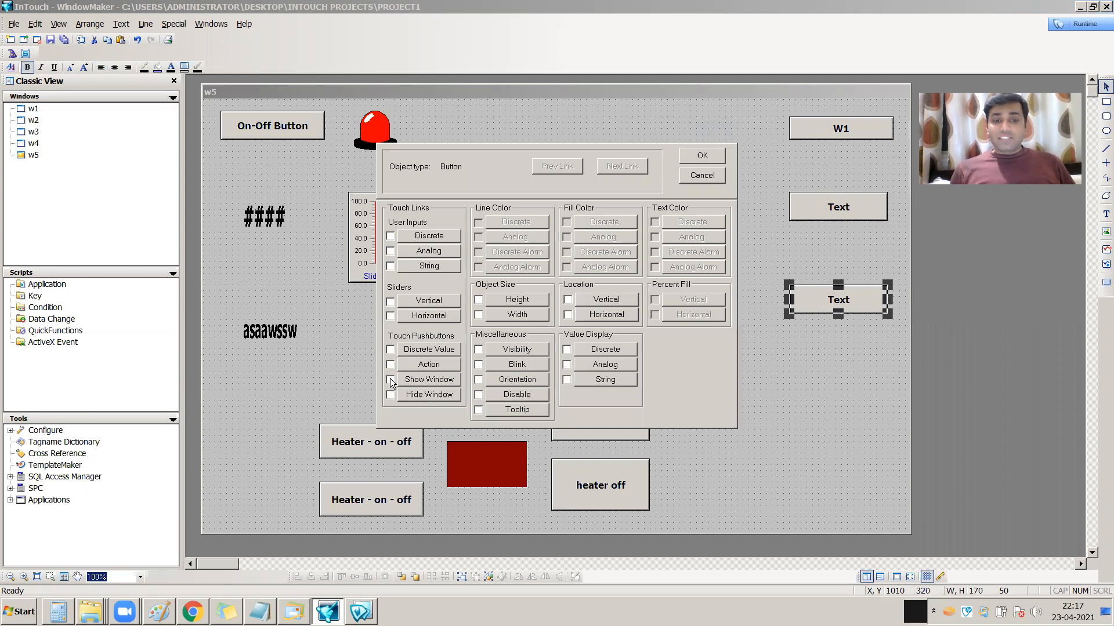
pyautogui.click(406, 394)
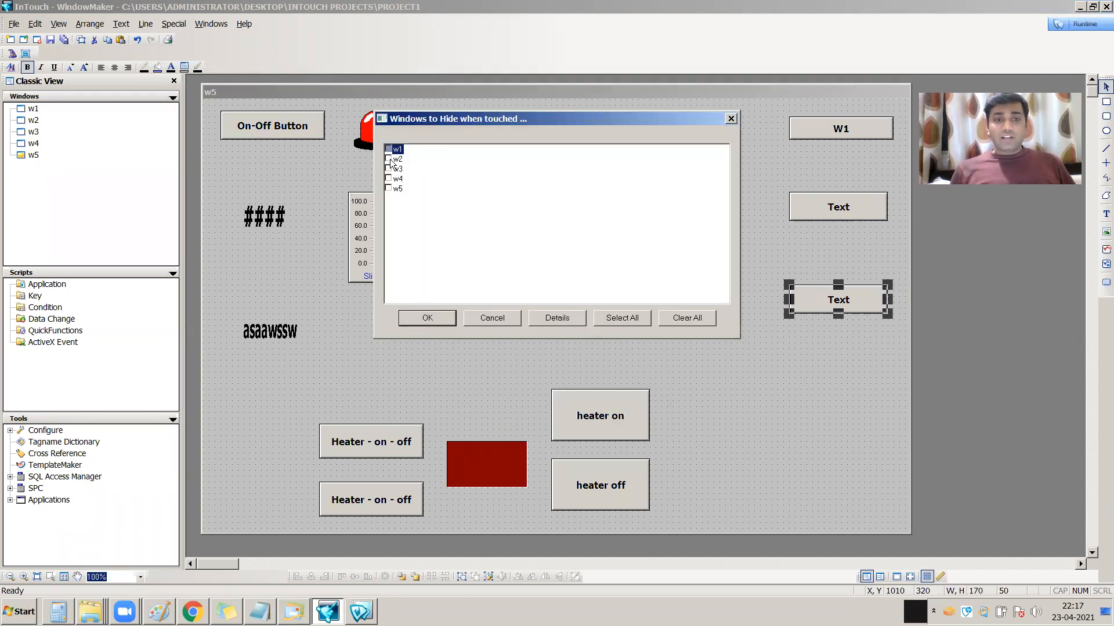
pyautogui.click(389, 189)
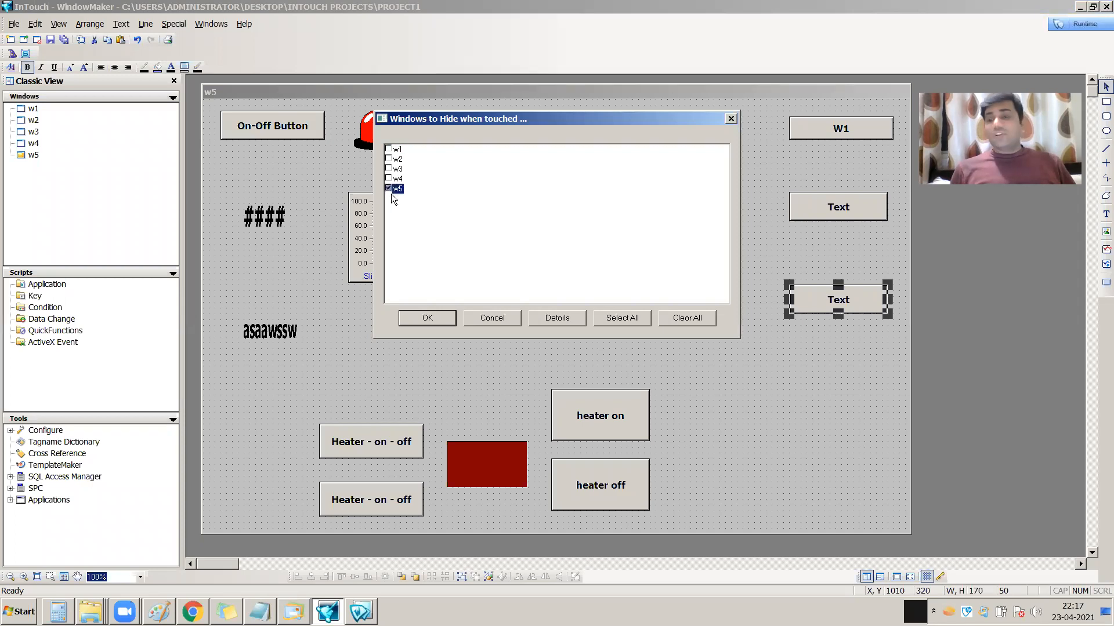
pyautogui.click(441, 316)
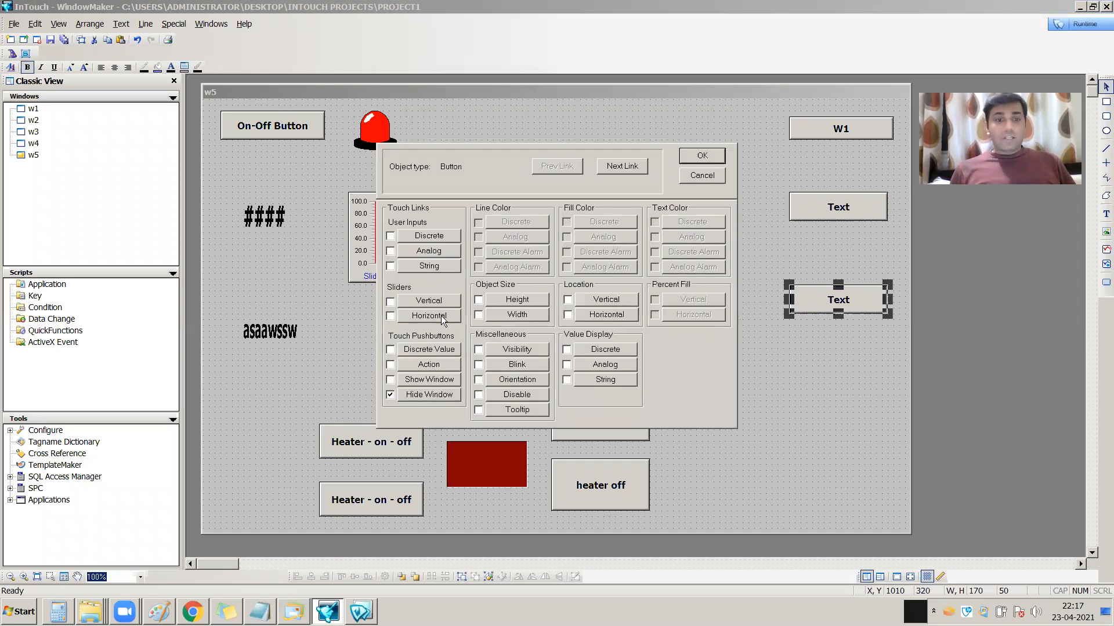
pyautogui.click(702, 155)
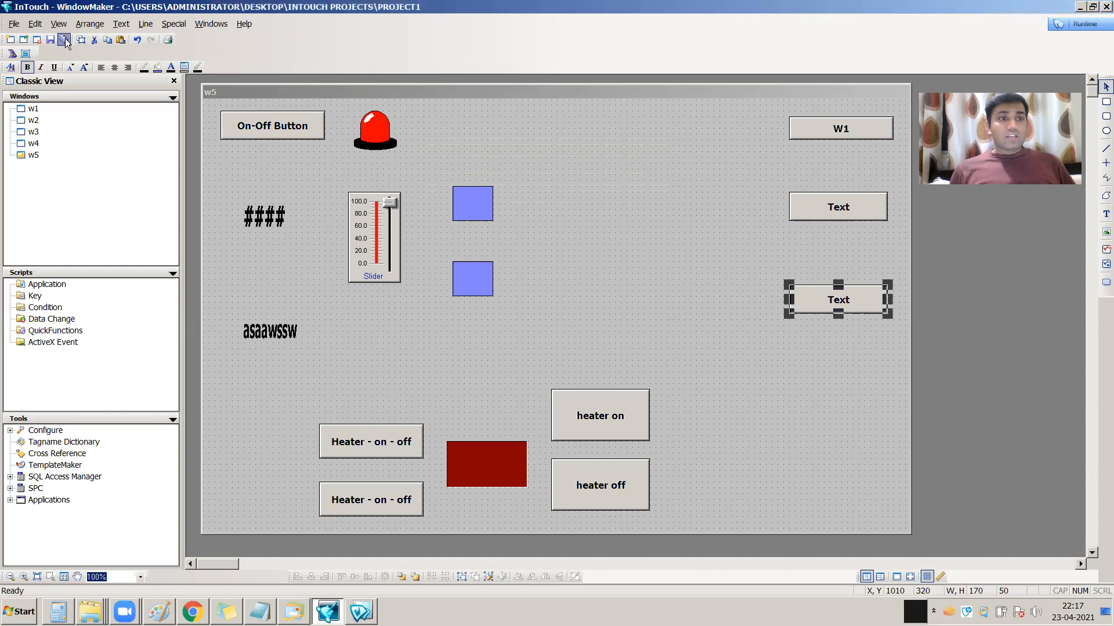
# Test the lower Text button's hiding of window w5 in runtime
pyautogui.click(1090, 25)
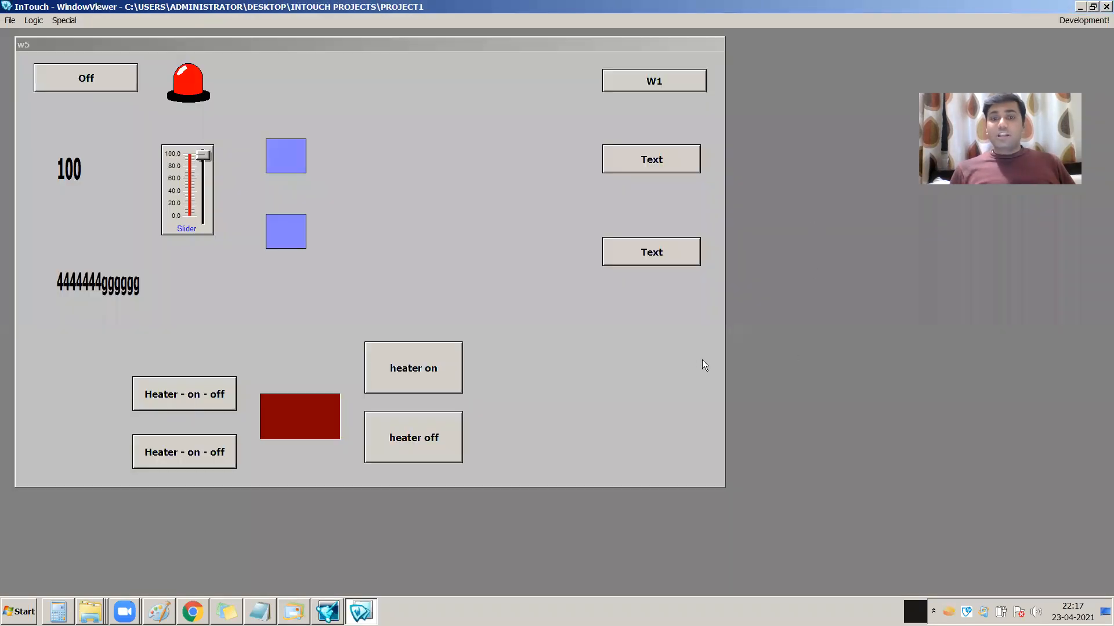
pyautogui.click(660, 255)
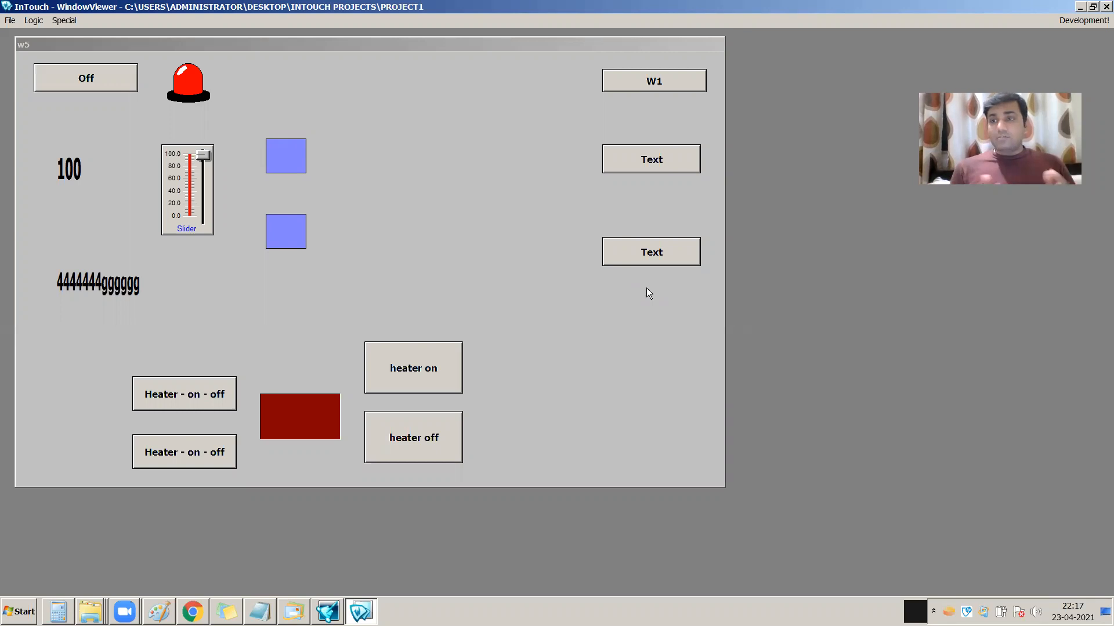
pyautogui.click(642, 244)
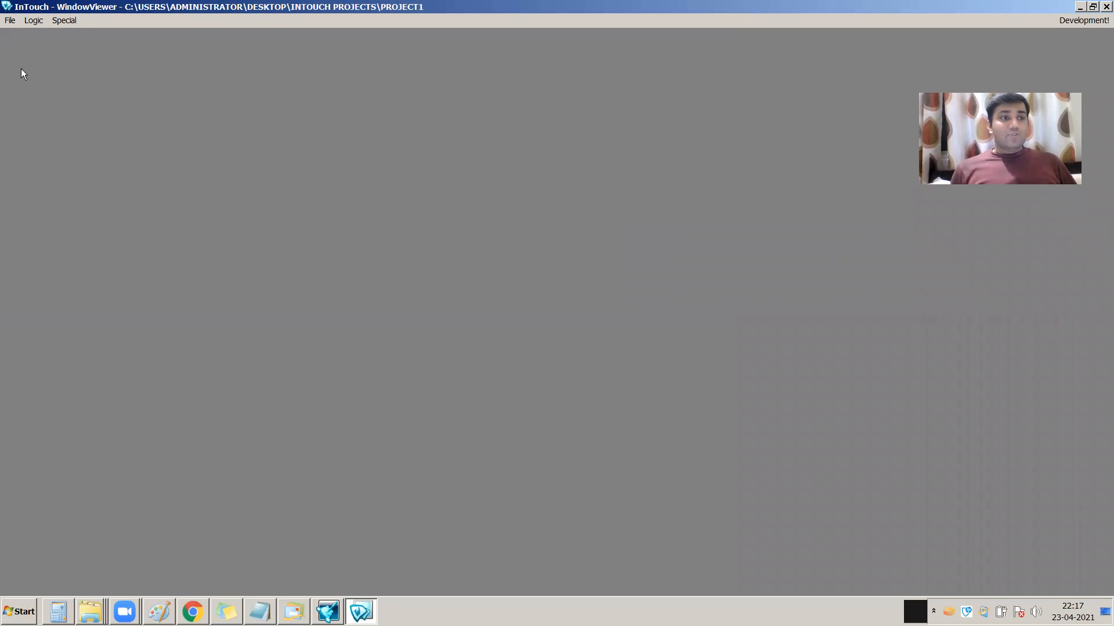
# Reopen window w5 in runtime from the list of windows, and return to development mode
pyautogui.click(10, 20)
pyautogui.click(26, 36)
pyautogui.click(397, 264)
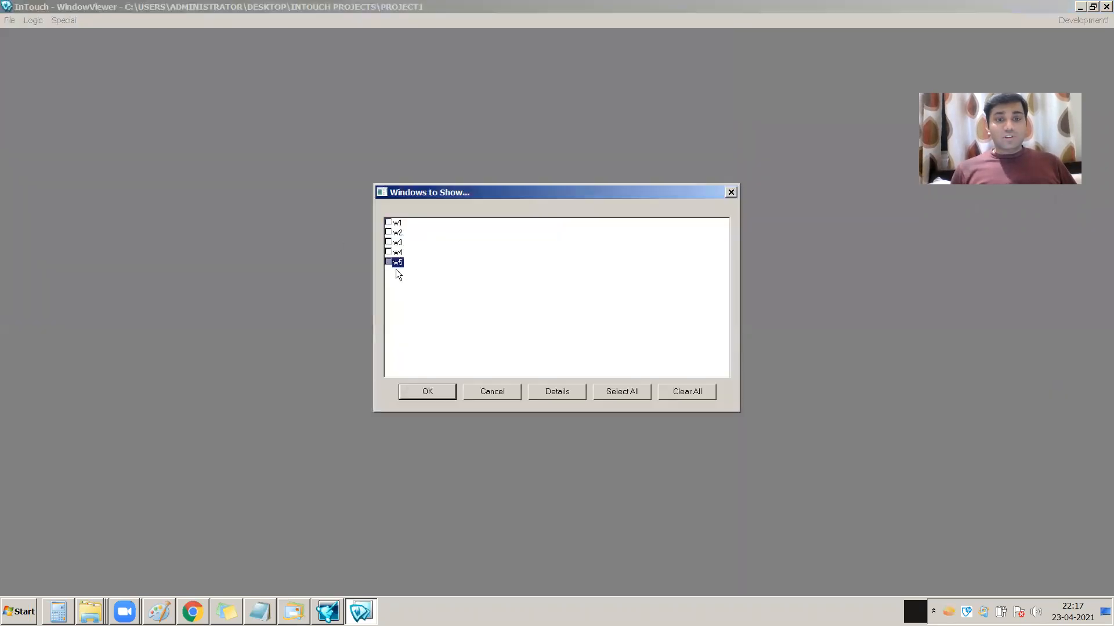
pyautogui.click(428, 393)
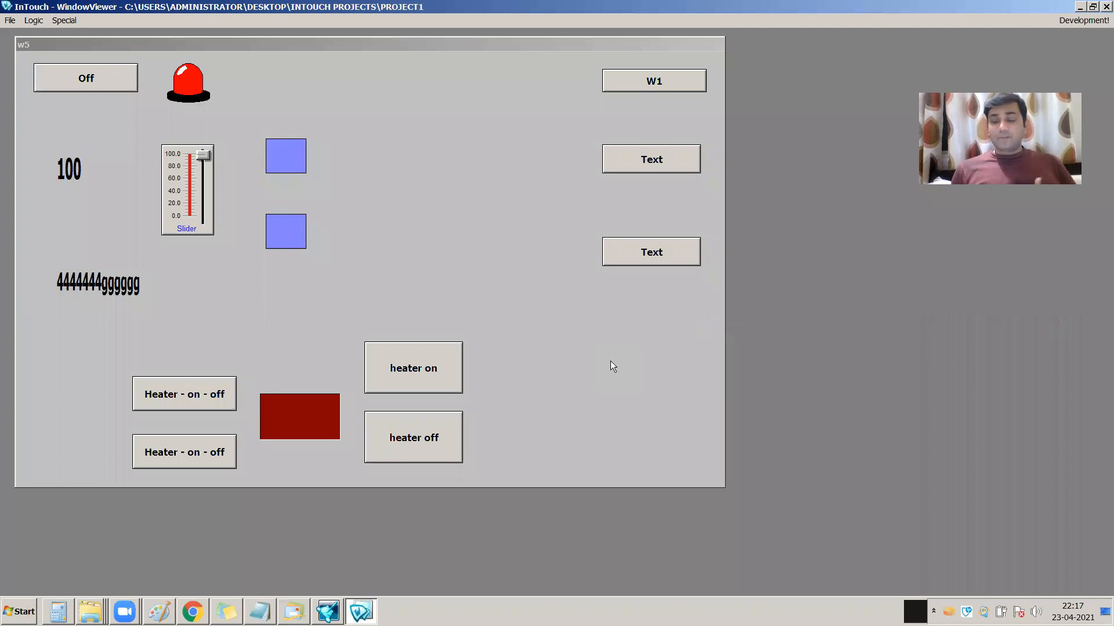
pyautogui.click(1093, 21)
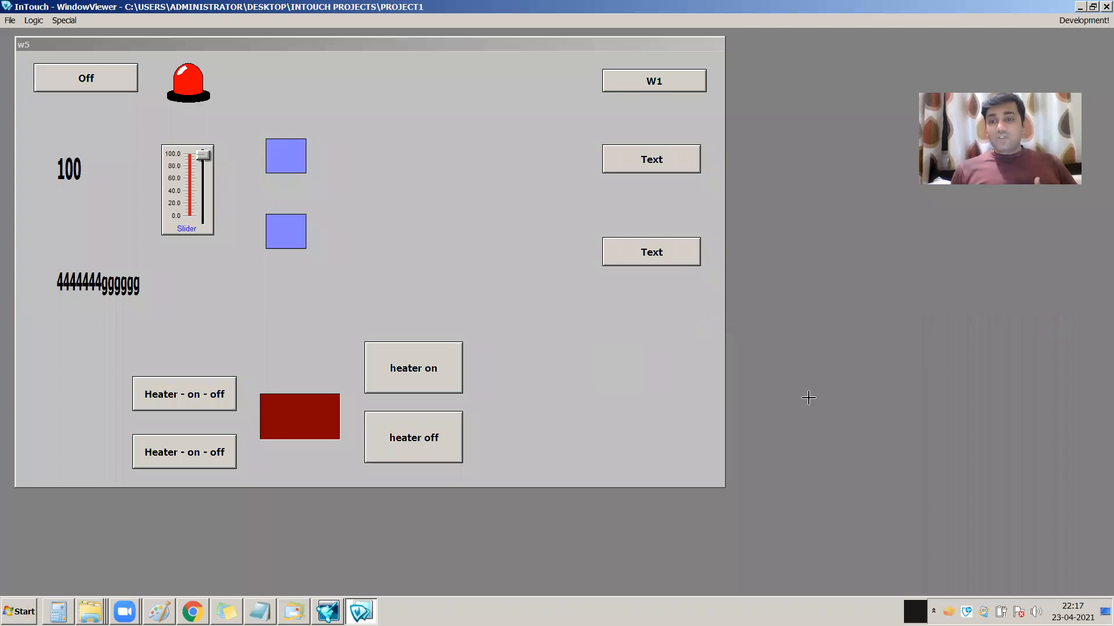
# Add windows w2, w3 and w4 to the lower Text button's Hide Window link, alongside w5
pyautogui.doubleClick(845, 302)
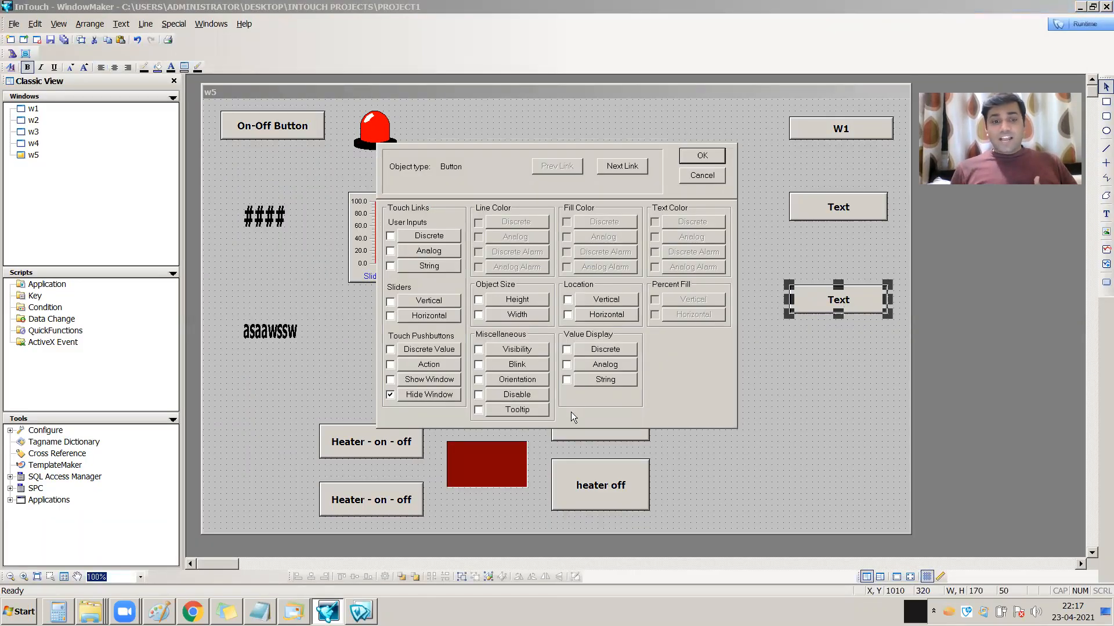
pyautogui.click(424, 398)
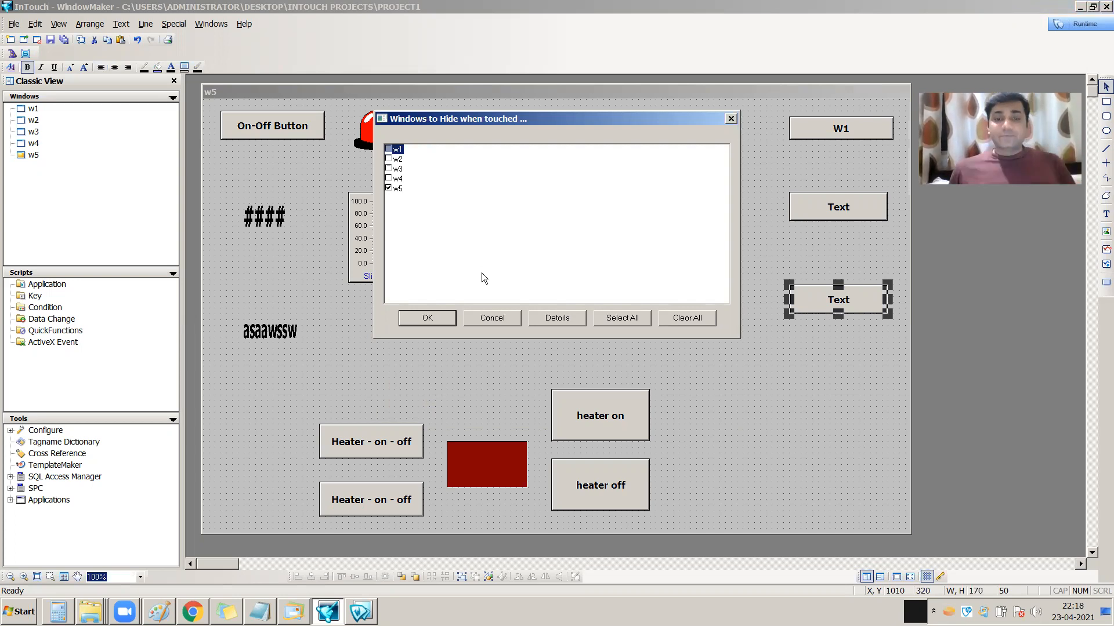
pyautogui.click(389, 179)
pyautogui.click(388, 170)
pyautogui.click(388, 160)
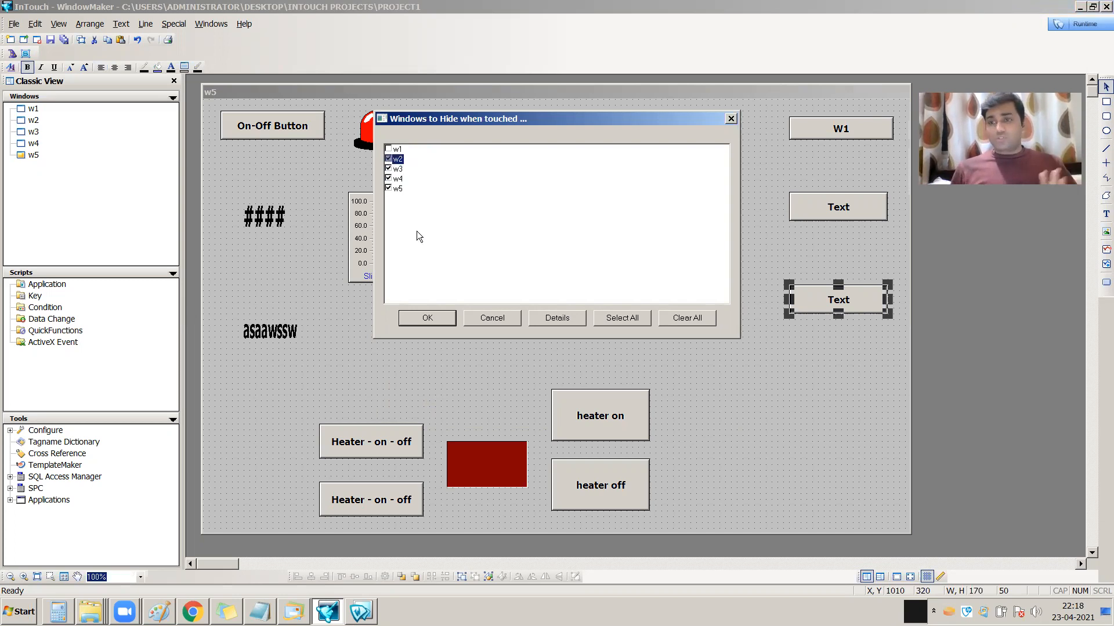
pyautogui.click(426, 318)
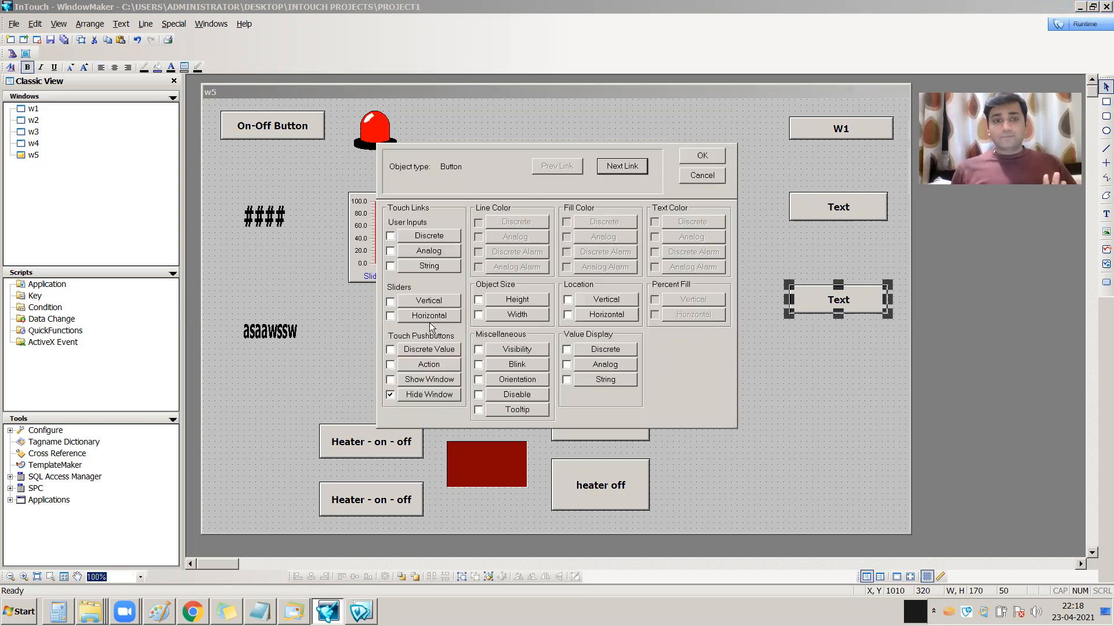
pyautogui.click(444, 395)
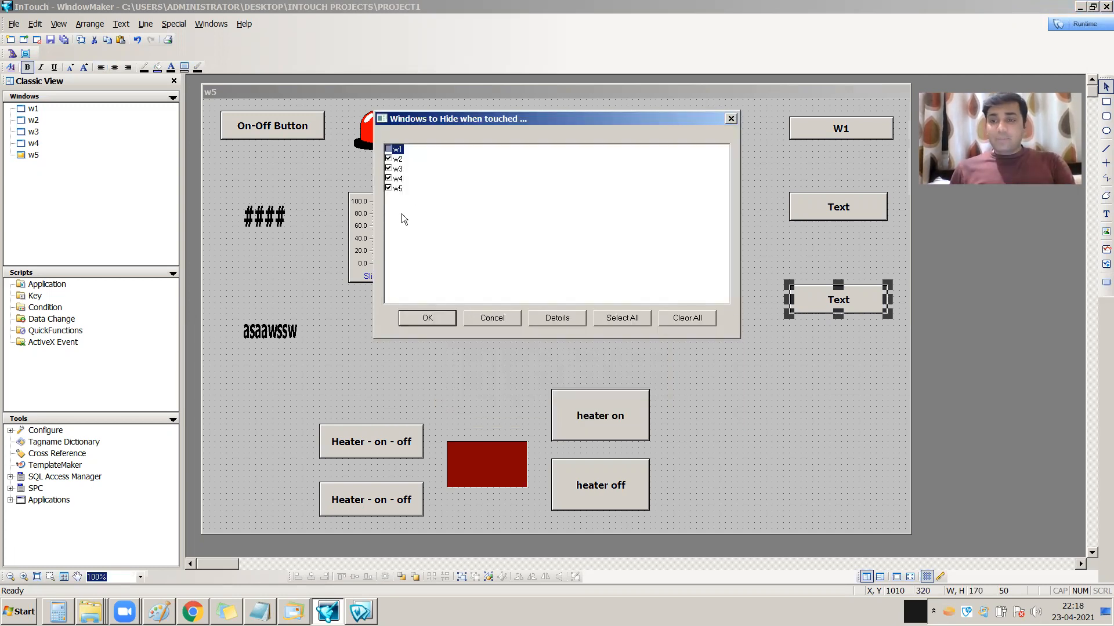
pyautogui.click(444, 319)
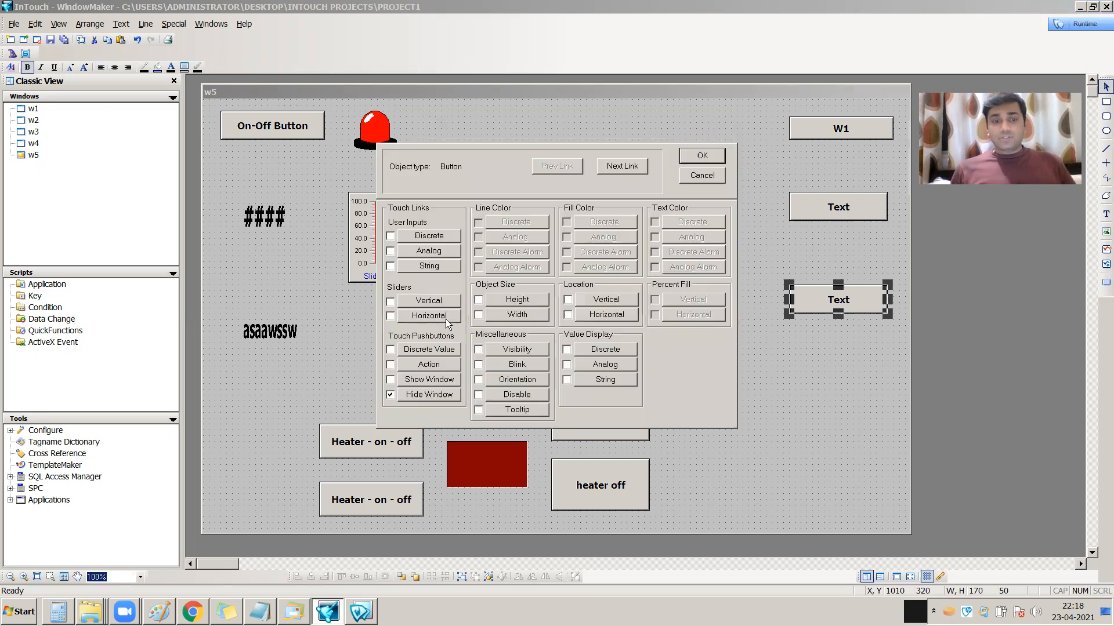
pyautogui.click(700, 160)
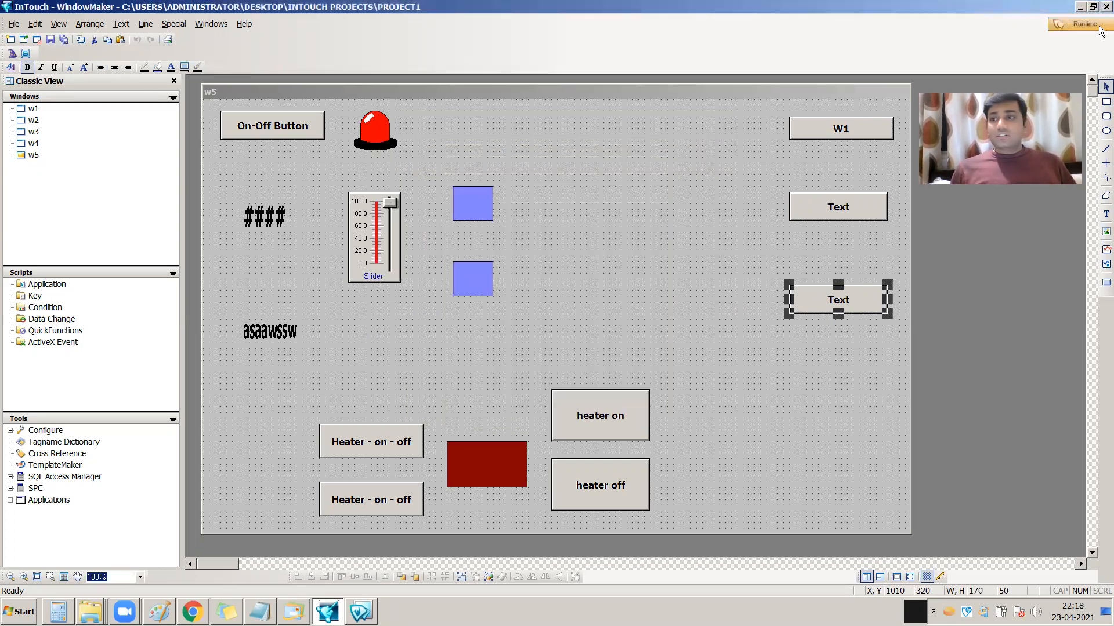
# Switch to runtime and open windows w1, w2, w3 and w4 in addition to w5
pyautogui.click(1080, 24)
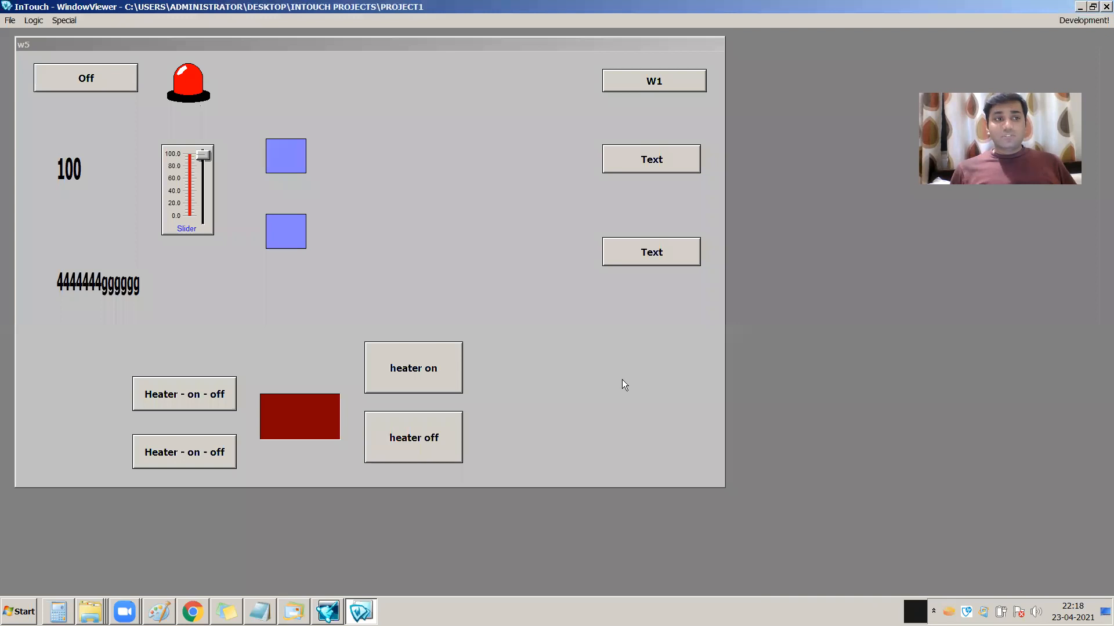
pyautogui.click(9, 20)
pyautogui.click(29, 32)
pyautogui.click(399, 233)
pyautogui.click(399, 242)
pyautogui.click(398, 253)
pyautogui.click(398, 223)
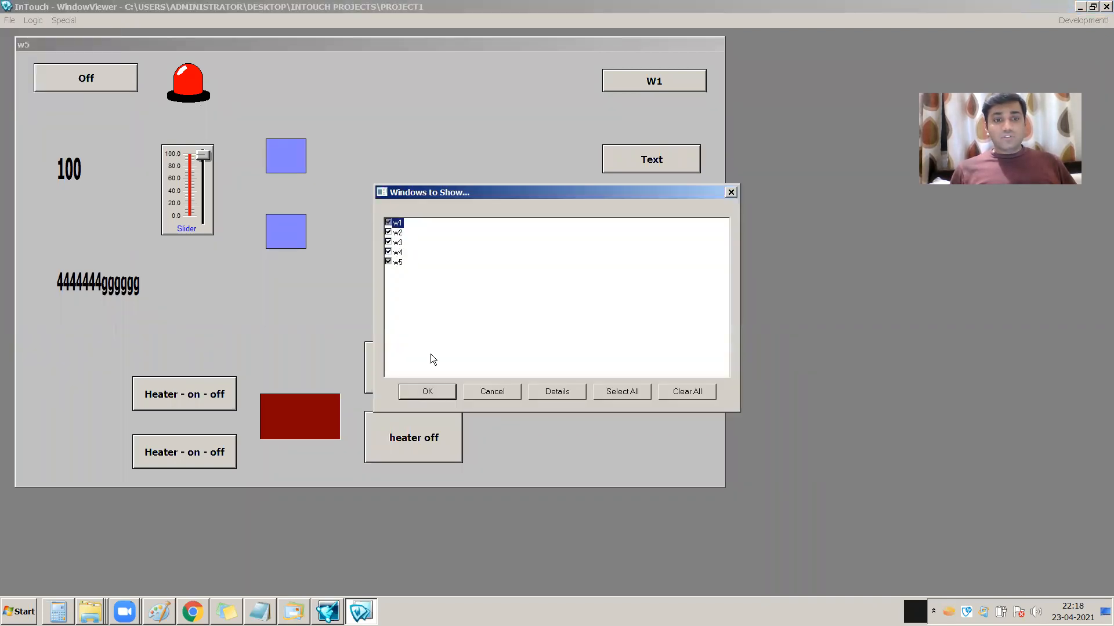
pyautogui.click(434, 393)
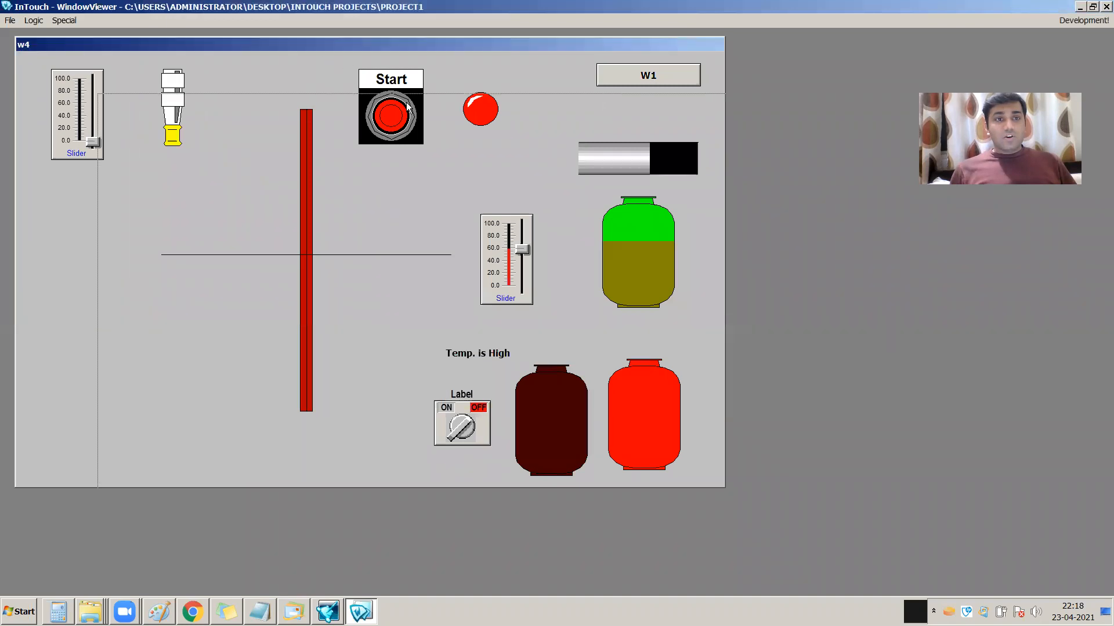
# Move window w4 aside, go to W1, and test the lower Text button's hiding of multiple windows
pyautogui.moveTo(273, 39); pyautogui.dragTo(356, 97)
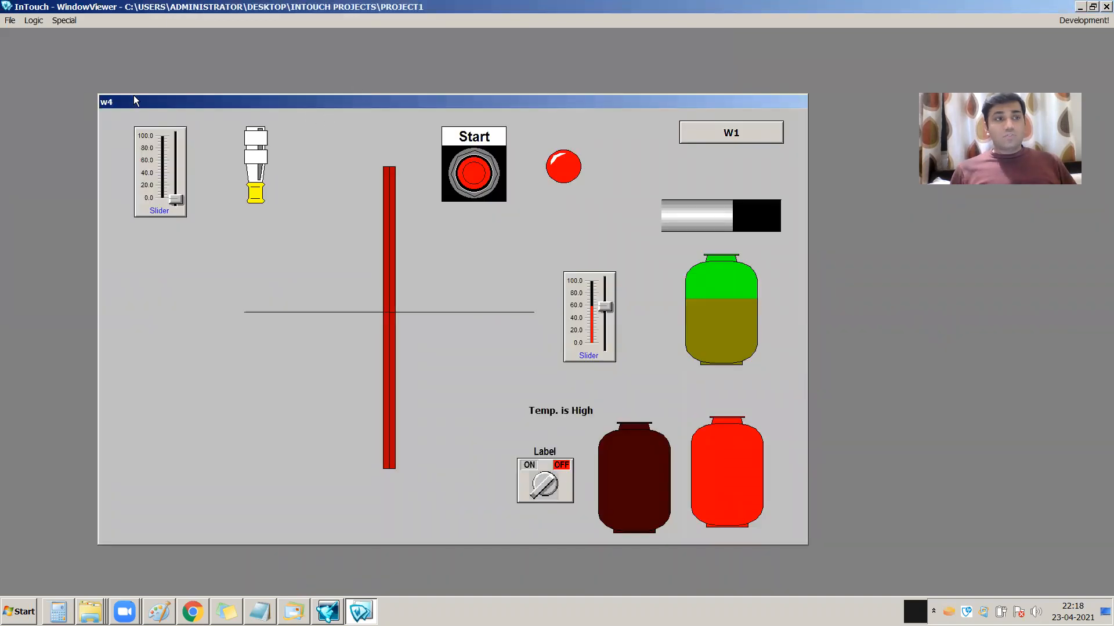
pyautogui.click(735, 133)
pyautogui.click(682, 232)
pyautogui.click(660, 255)
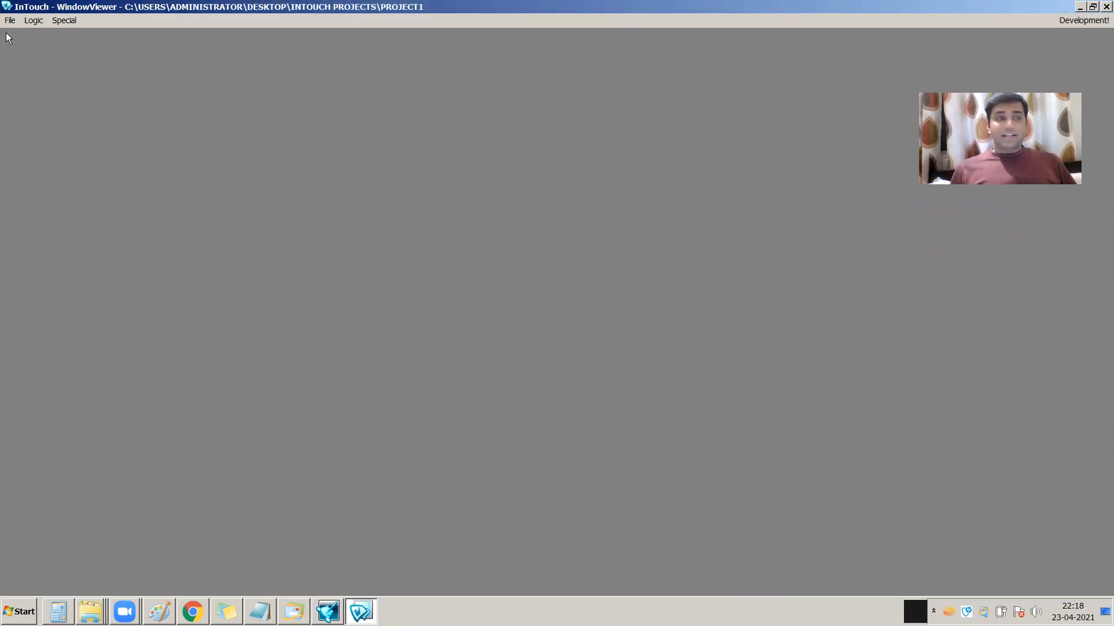
# Show window w5 from the list of windows and hide it again with its lower Text button
pyautogui.click(9, 21)
pyautogui.click(31, 36)
pyautogui.click(398, 263)
pyautogui.click(433, 387)
pyautogui.click(666, 257)
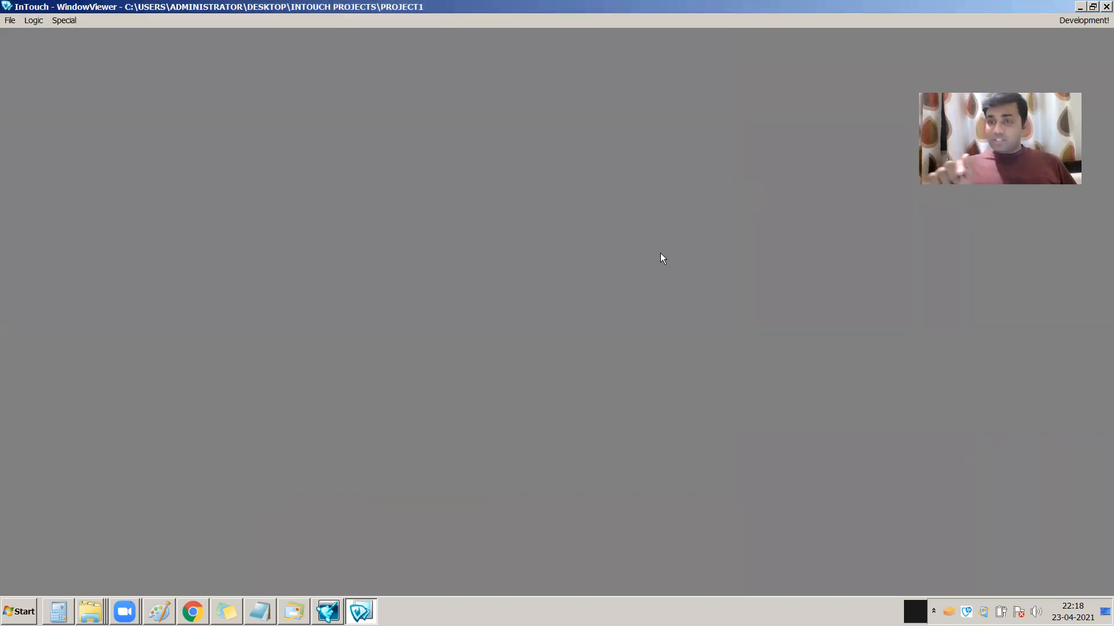
# Show window w5 once more in runtime and return to development mode
pyautogui.click(9, 20)
pyautogui.click(42, 36)
pyautogui.click(400, 263)
pyautogui.click(438, 395)
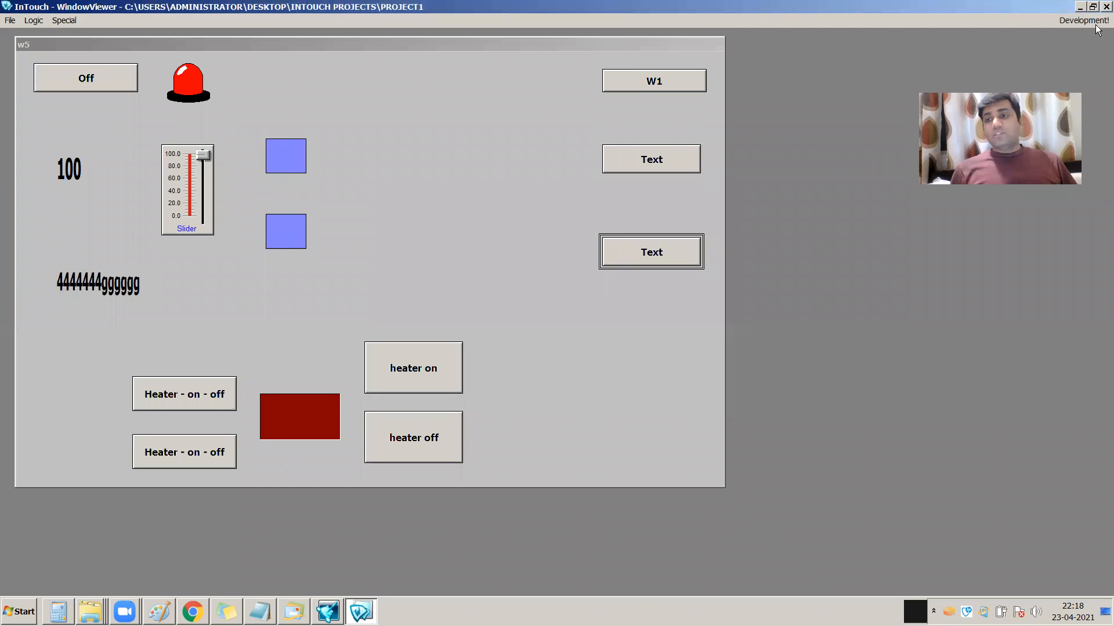
pyautogui.click(1096, 23)
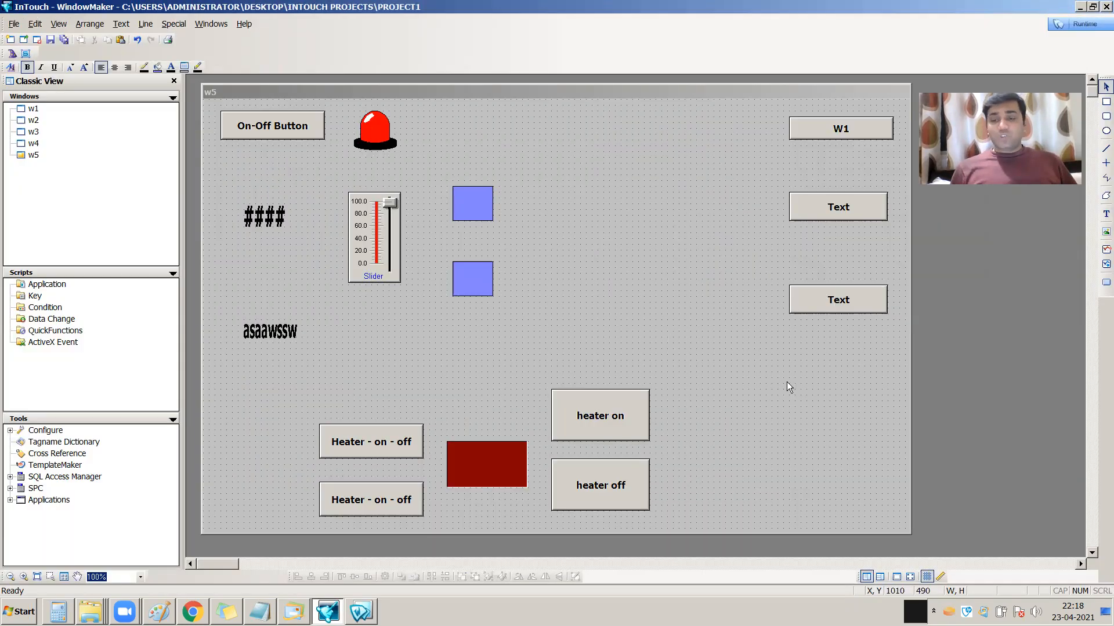
# Review the upper Text button's animation links and close them, leaving the button deselected
pyautogui.doubleClick(824, 213)
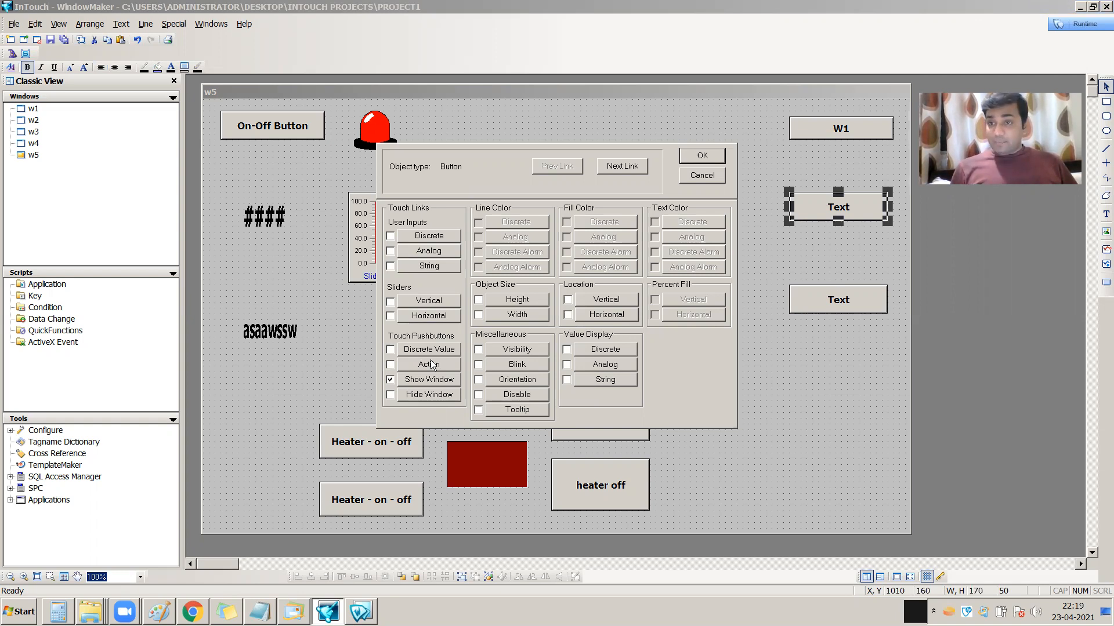
pyautogui.click(702, 155)
pyautogui.click(742, 384)
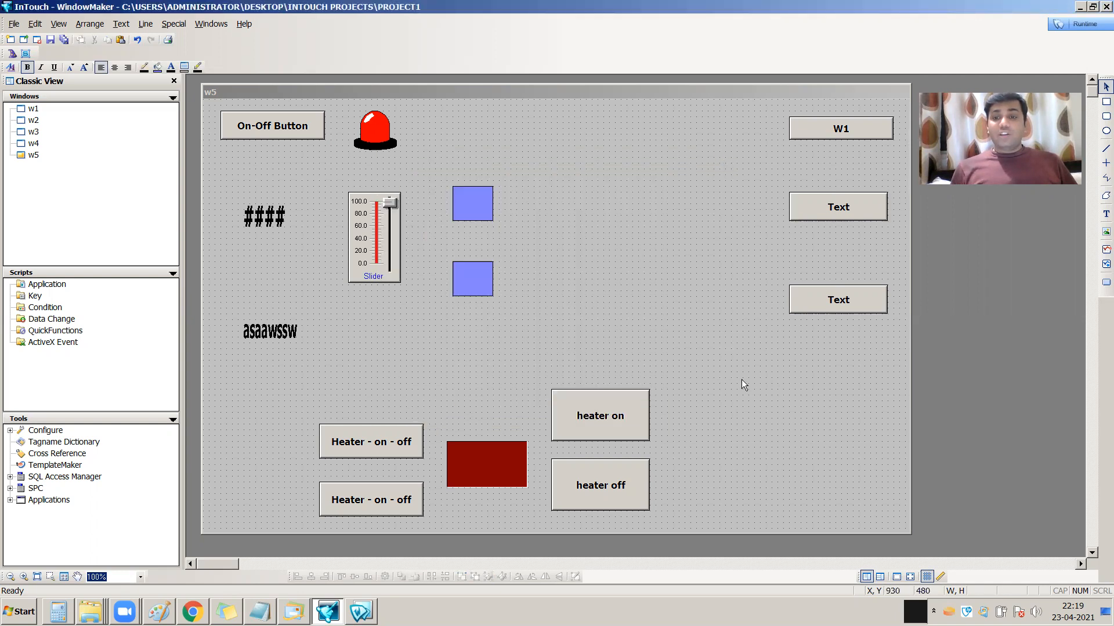
# Review the heater on button's Action script and its Discrete Value pushbutton settings, and close the link settings
pyautogui.doubleClick(577, 412)
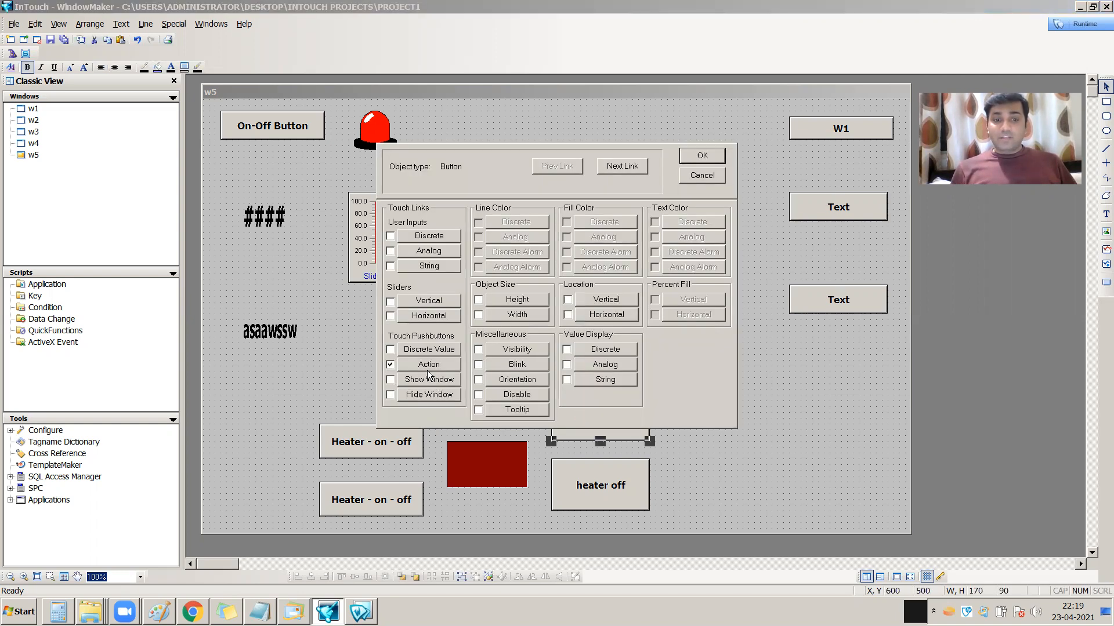
pyautogui.click(428, 364)
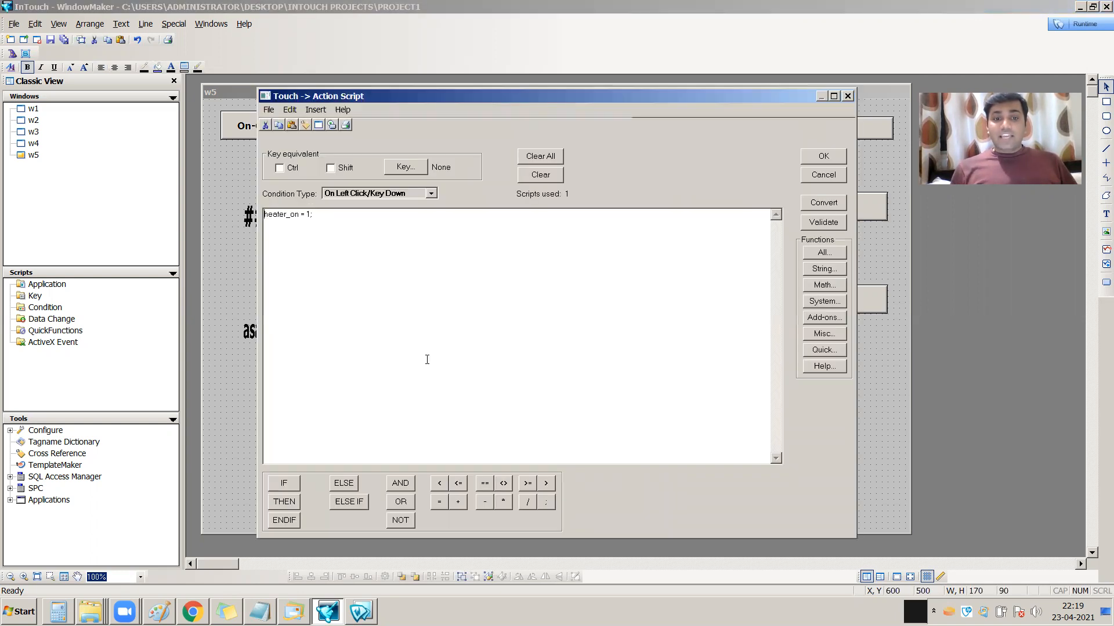
pyautogui.click(826, 157)
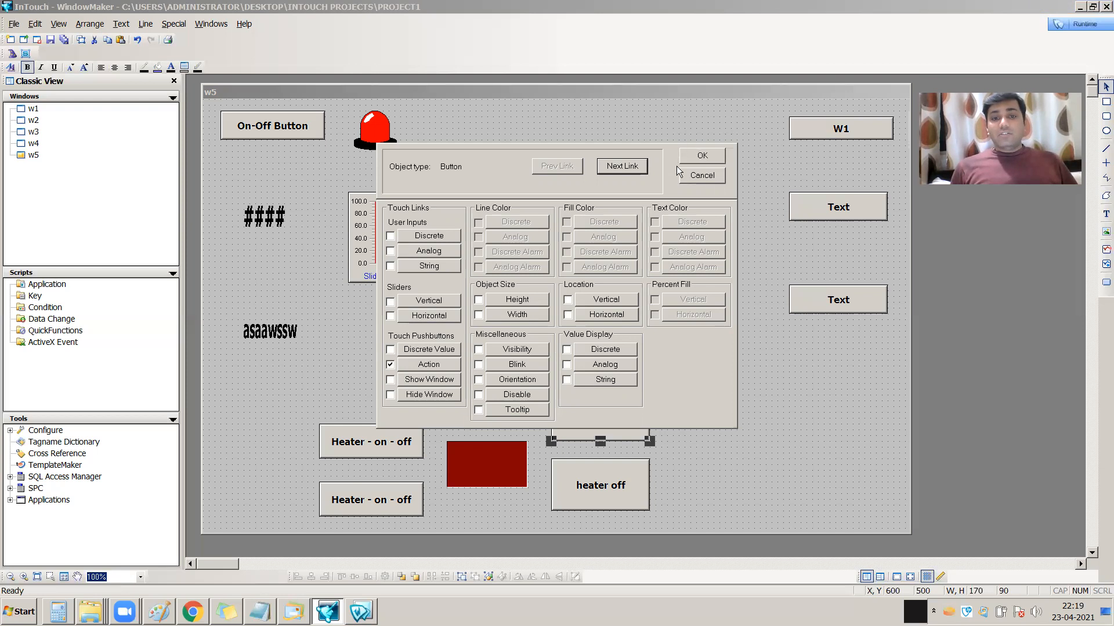
pyautogui.click(430, 351)
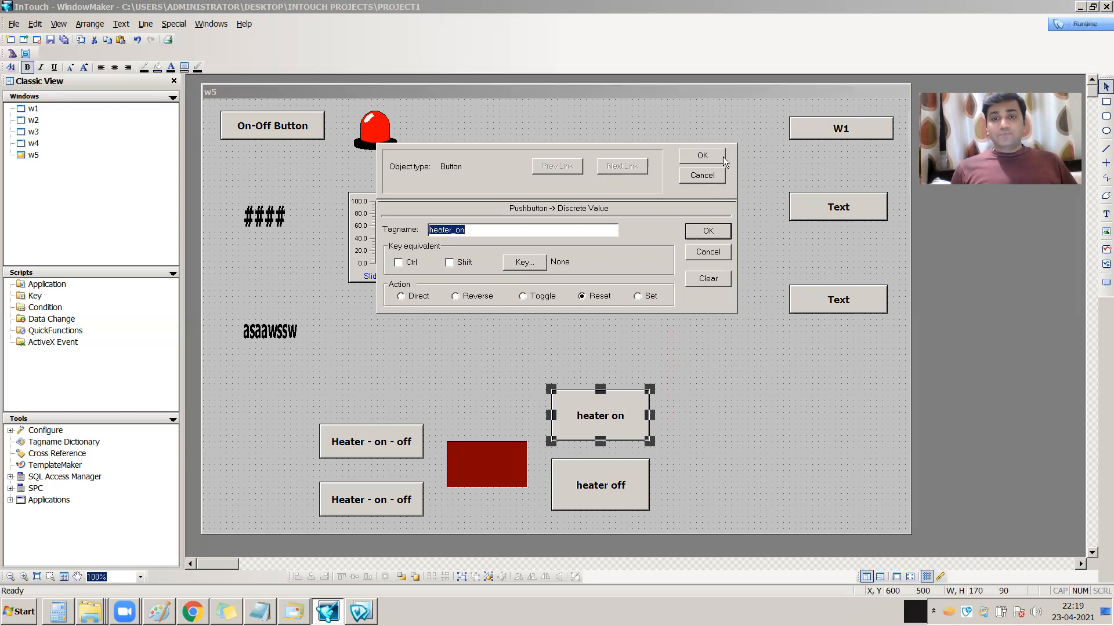
pyautogui.moveTo(477, 232); pyautogui.dragTo(430, 230)
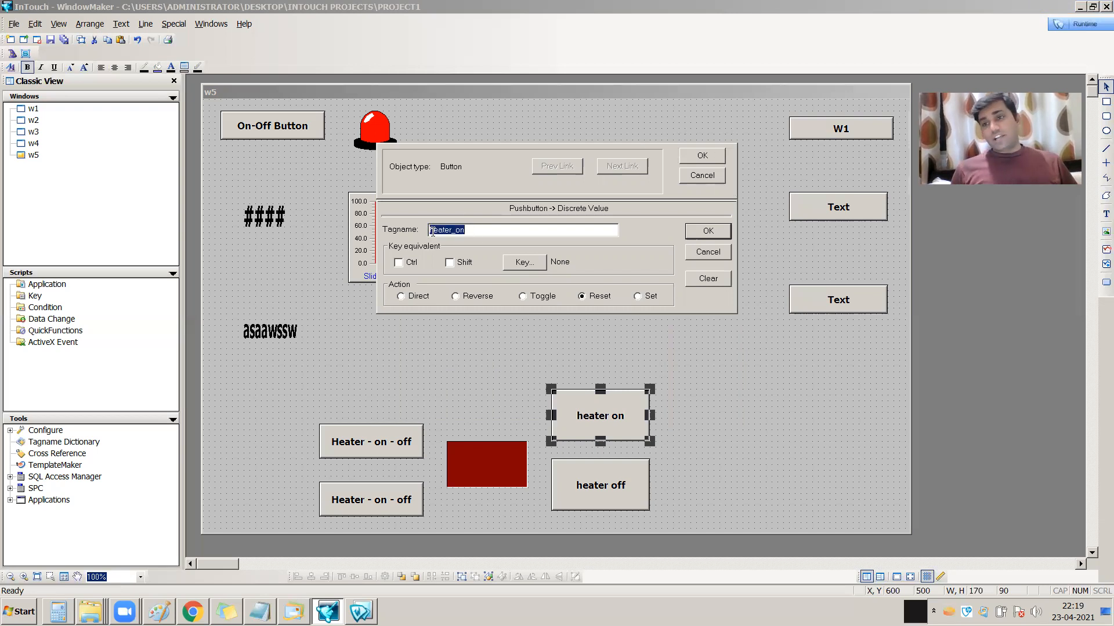
pyautogui.click(719, 157)
pyautogui.click(732, 366)
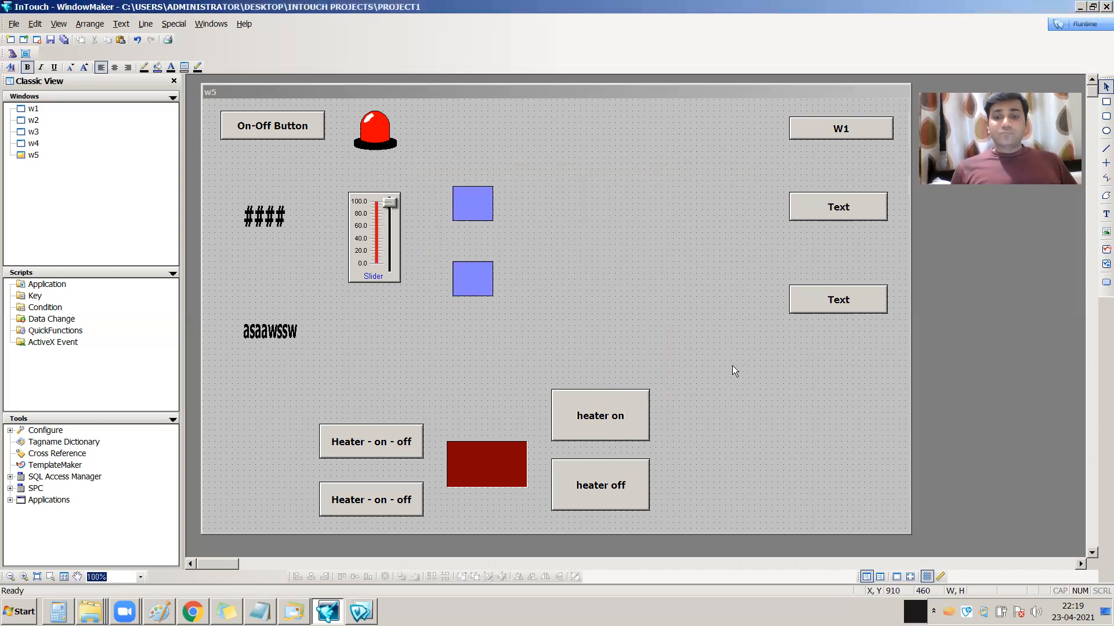